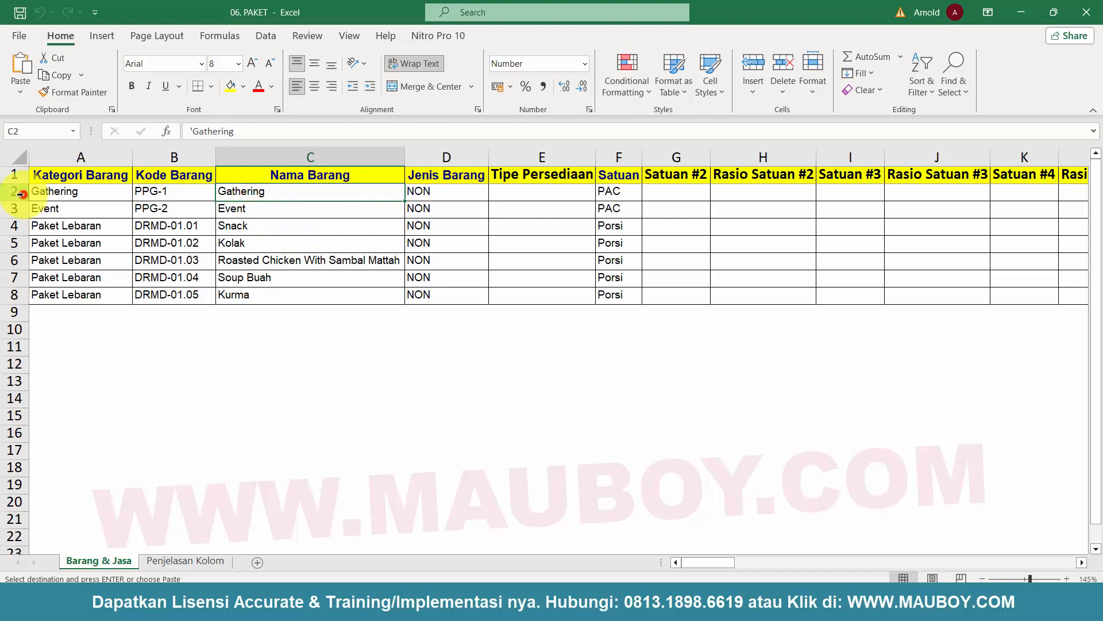
- Review the package item rows 2 to 8 in the worksheet, including the Jenis Barang and Satuan columns
left_click_drag(20, 192, 25, 291)
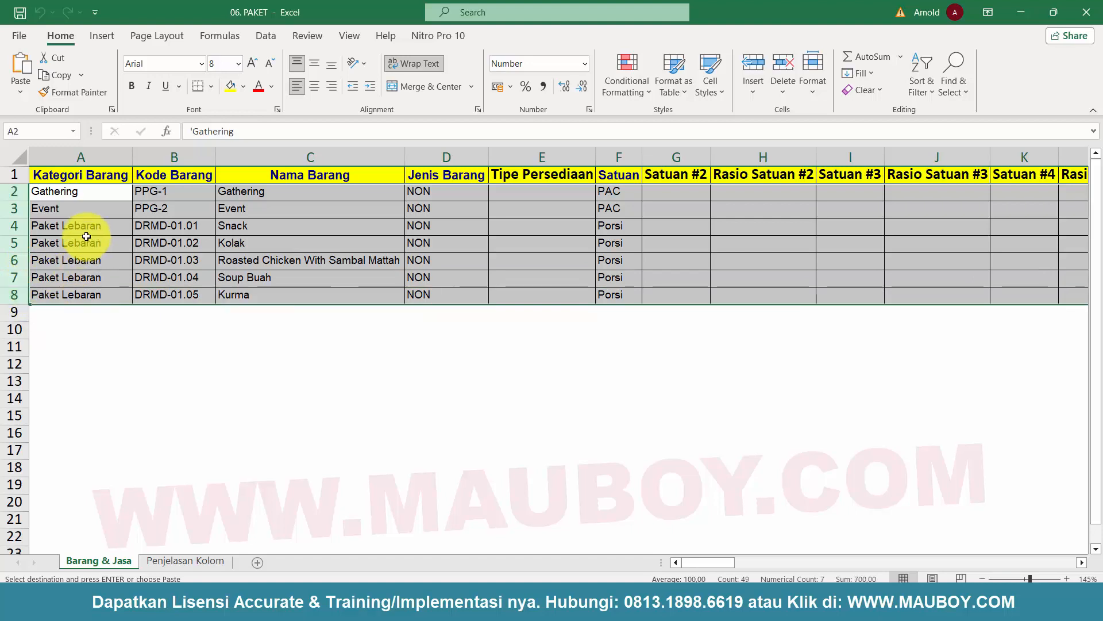
left_click(86, 235)
left_click_drag(12, 227, 22, 292)
left_click_drag(22, 189, 26, 206)
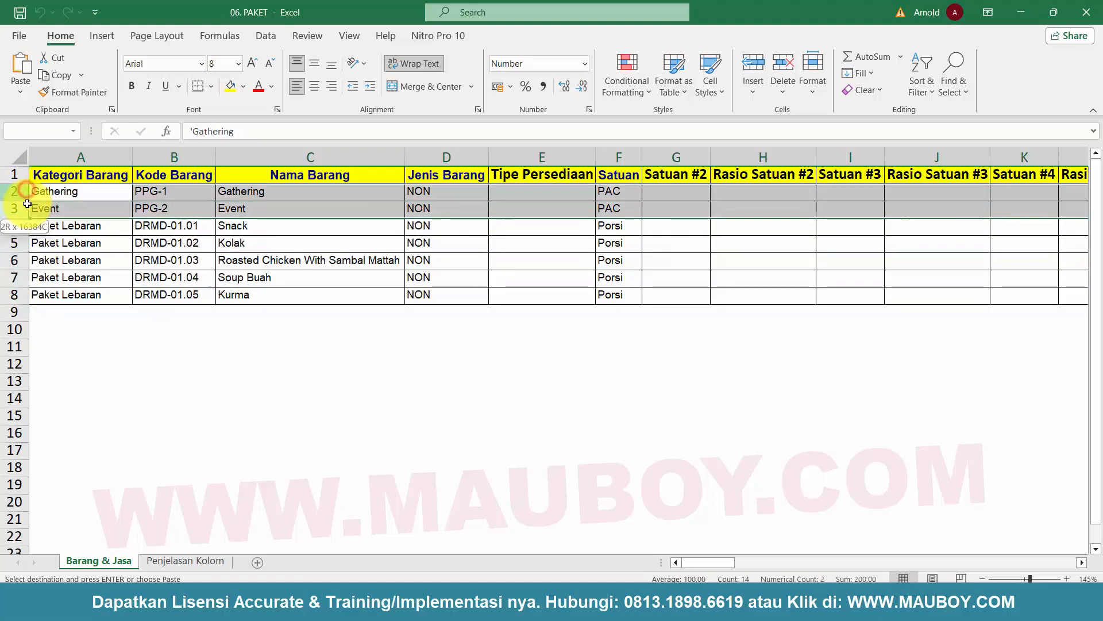
left_click(470, 252)
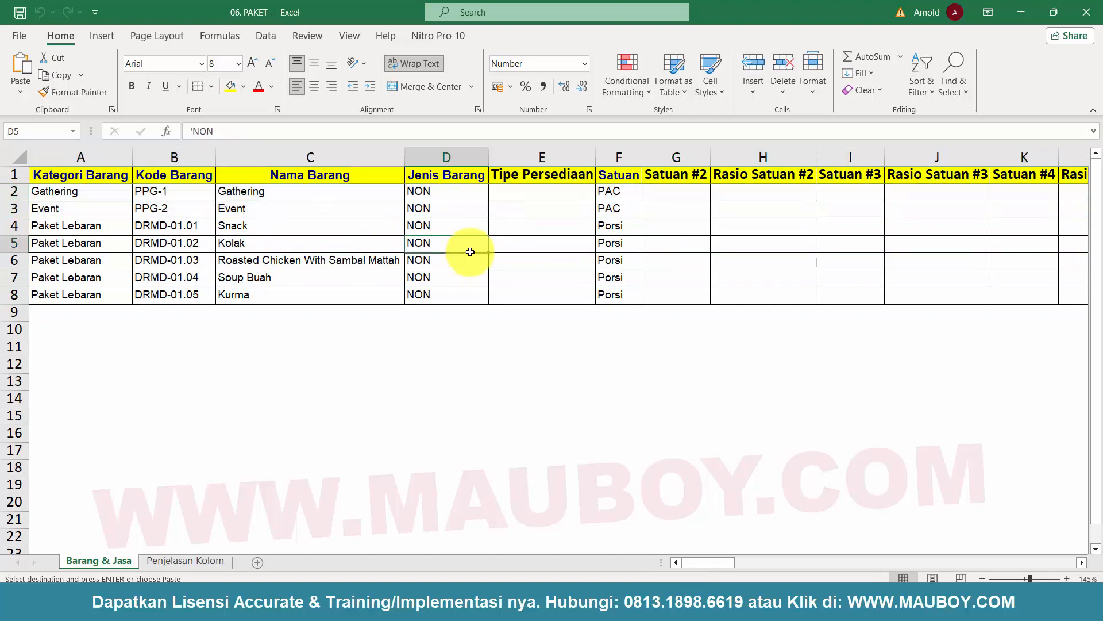
left_click(619, 157)
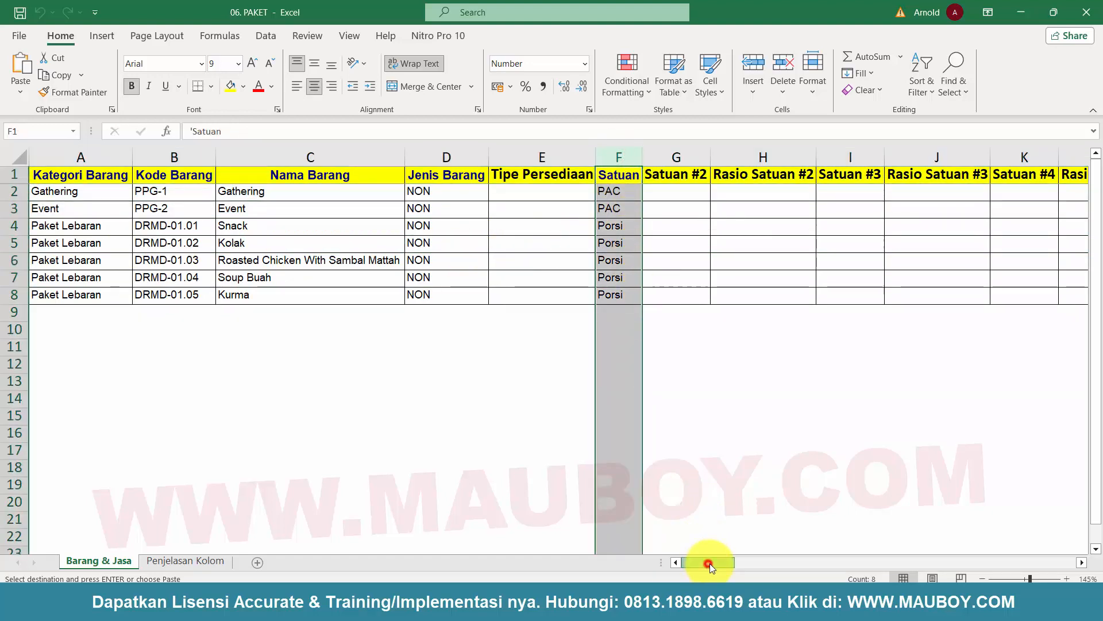
mouse_move(709, 564)
left_mouse_down()
mouse_move(762, 555)
mouse_move(699, 551)
left_mouse_up()
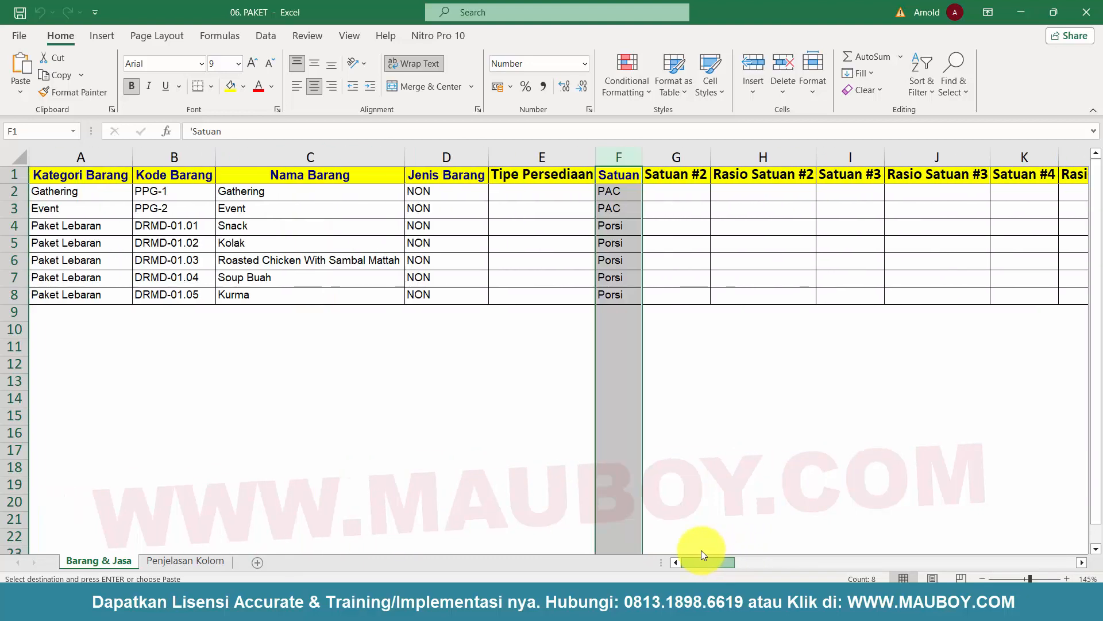
left_click(462, 193)
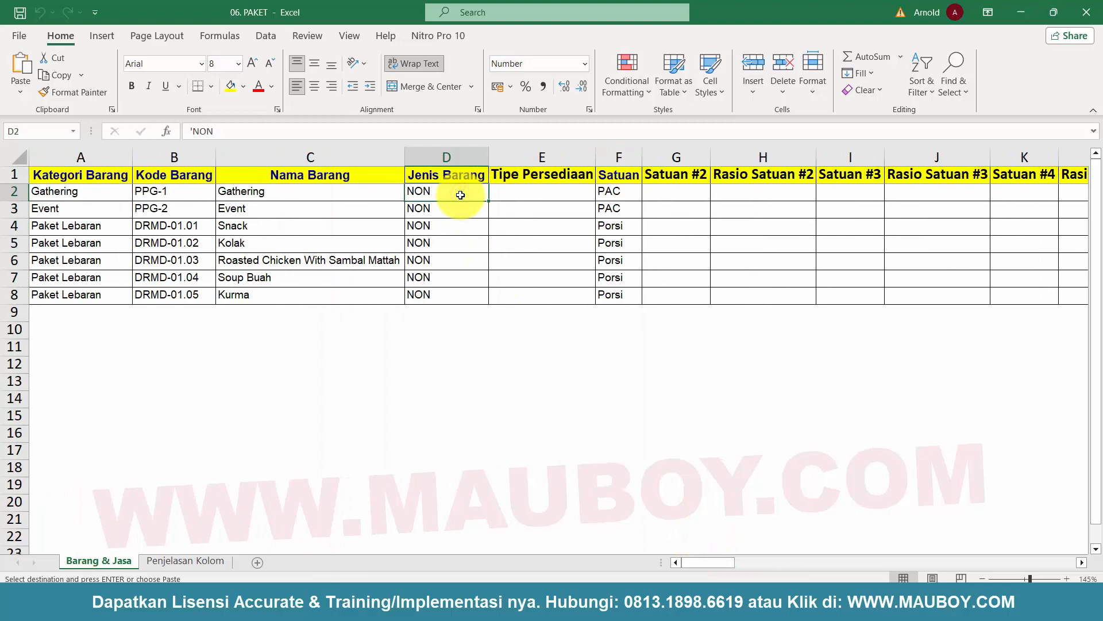
- Compare the Paket Lebaran menu rows with the Gathering and Event rows in the item list
left_click(297, 259)
left_click(148, 244)
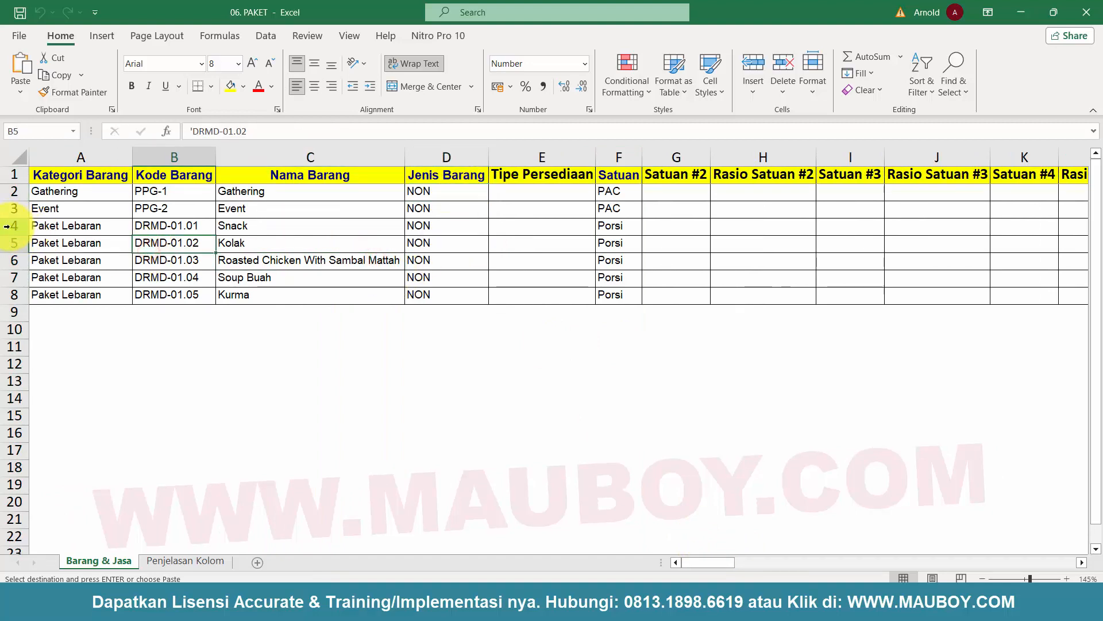
left_click_drag(7, 226, 18, 290)
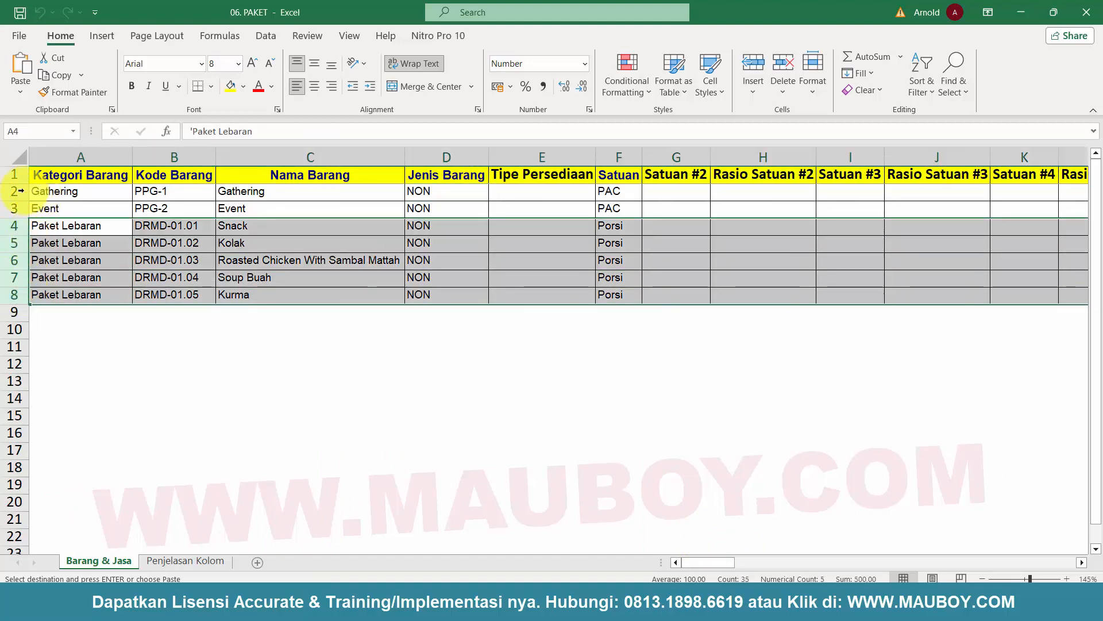
left_click_drag(20, 191, 15, 207)
left_click(13, 206)
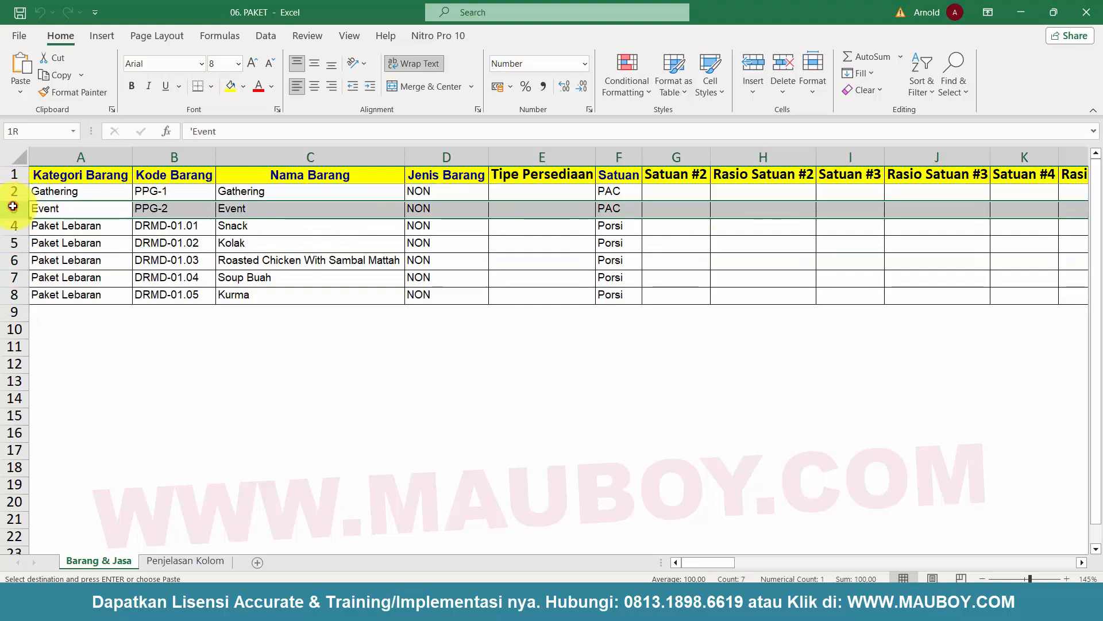
left_click(12, 193)
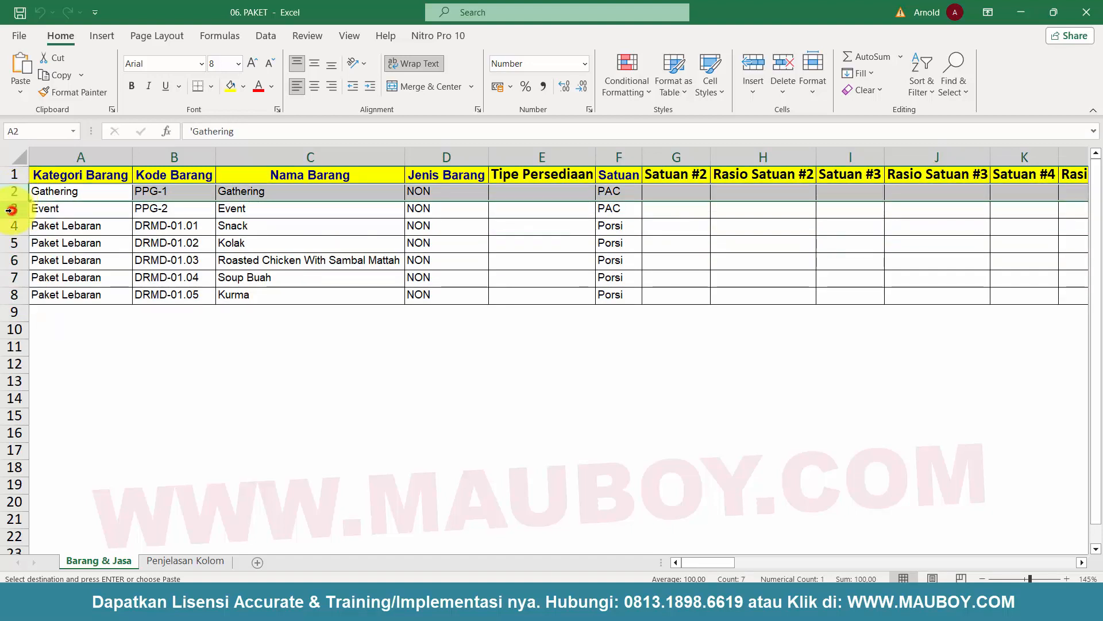
left_click(11, 210)
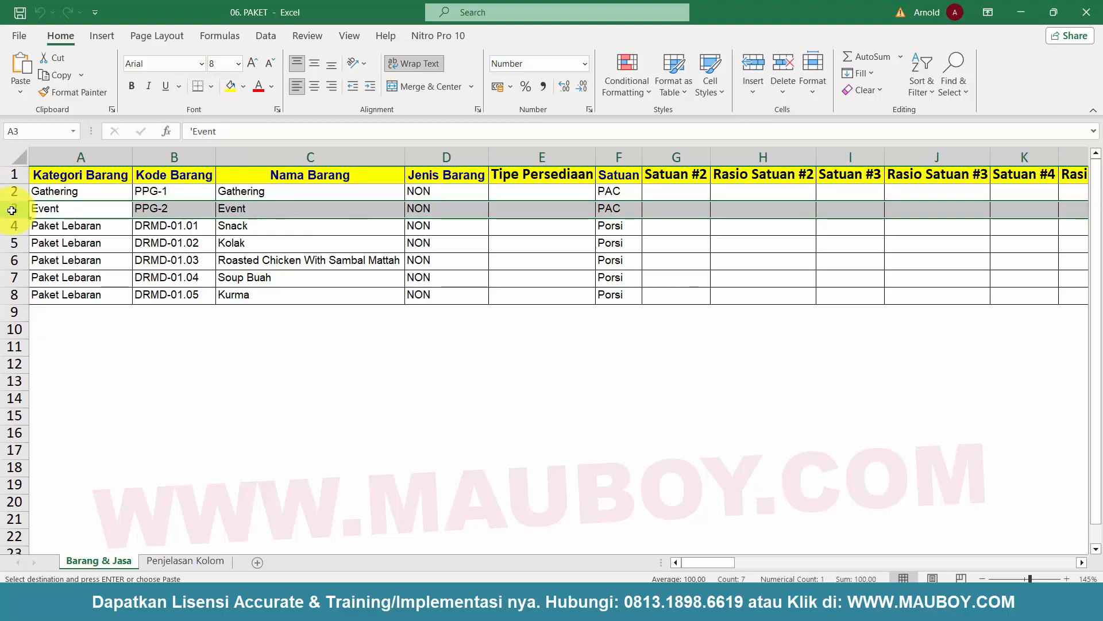
left_click(278, 233)
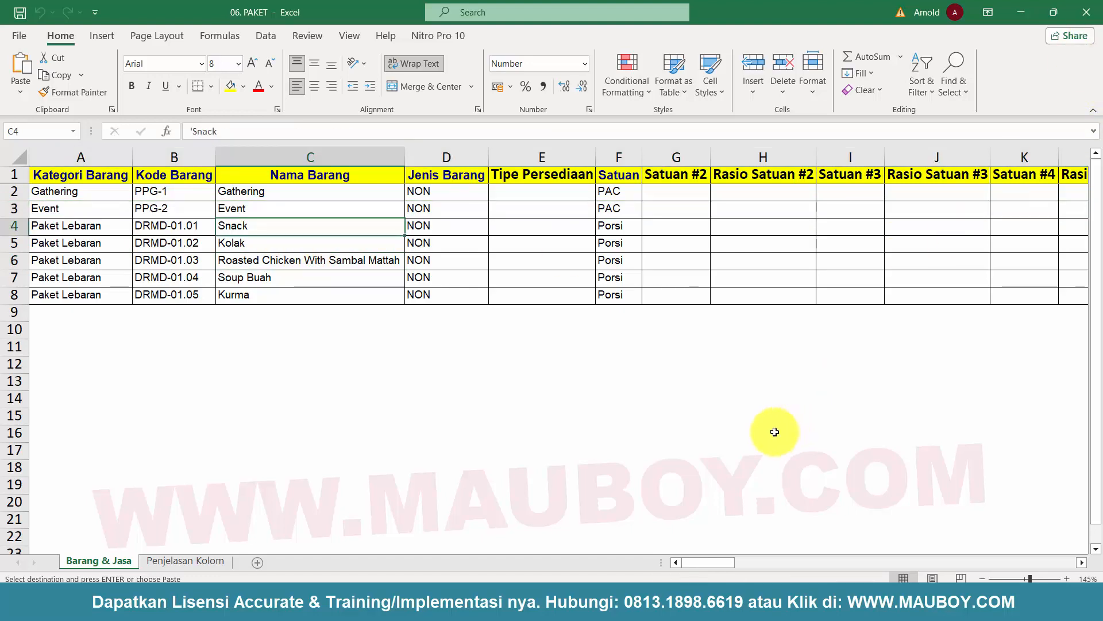
- Switch to the Barang & Jasa list in Accurate Online and clear the "pizza" search
left_click(655, 608)
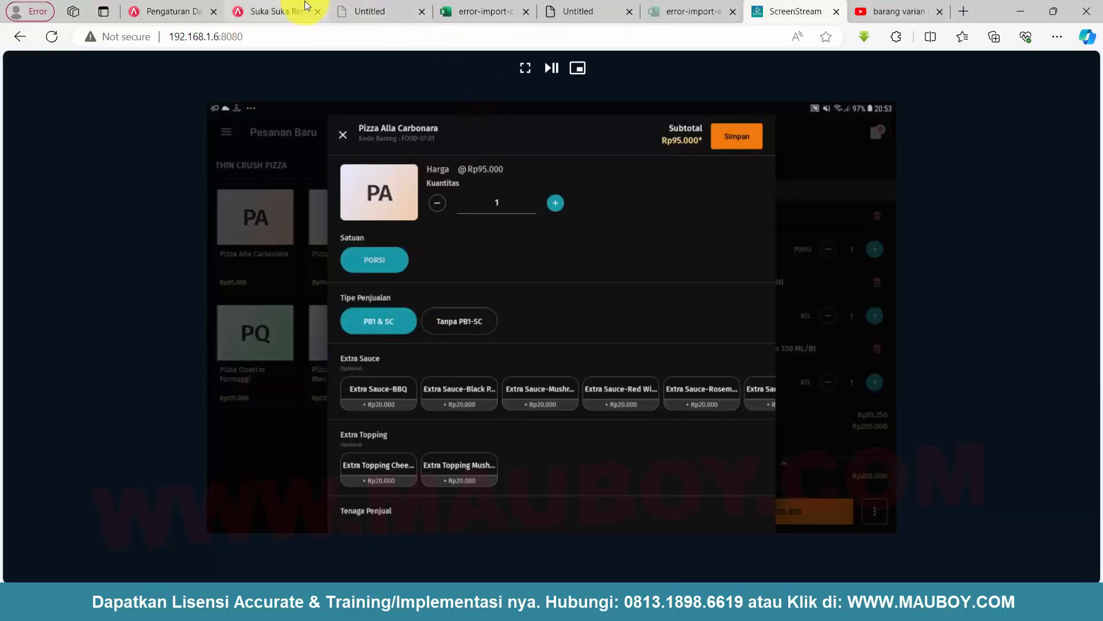
left_click(272, 12)
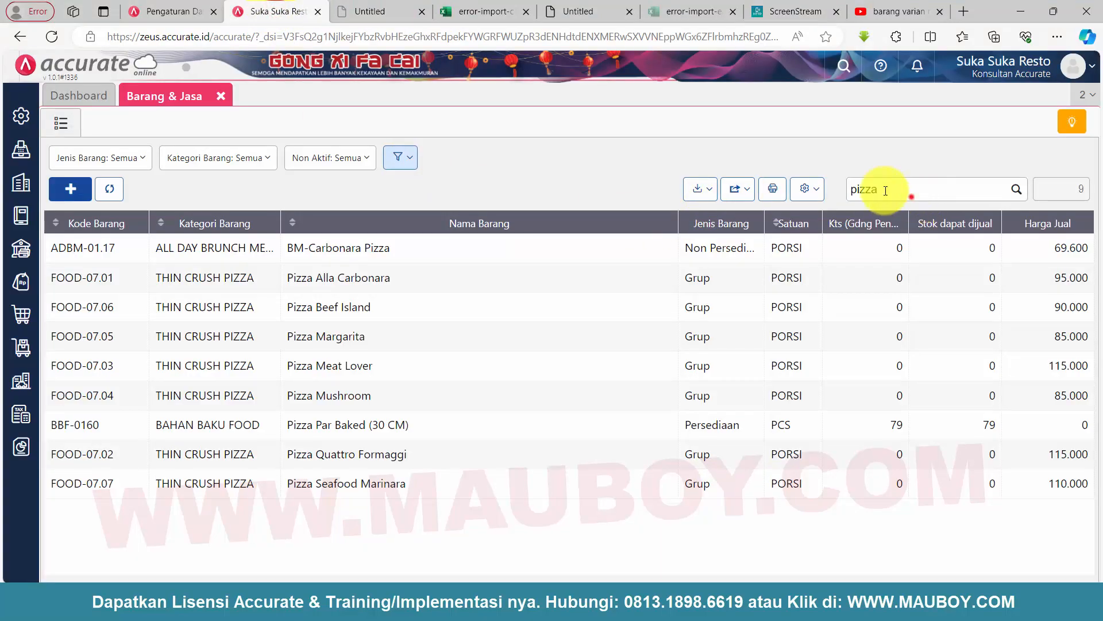
key("ctrl+a")
key("BackSpace")
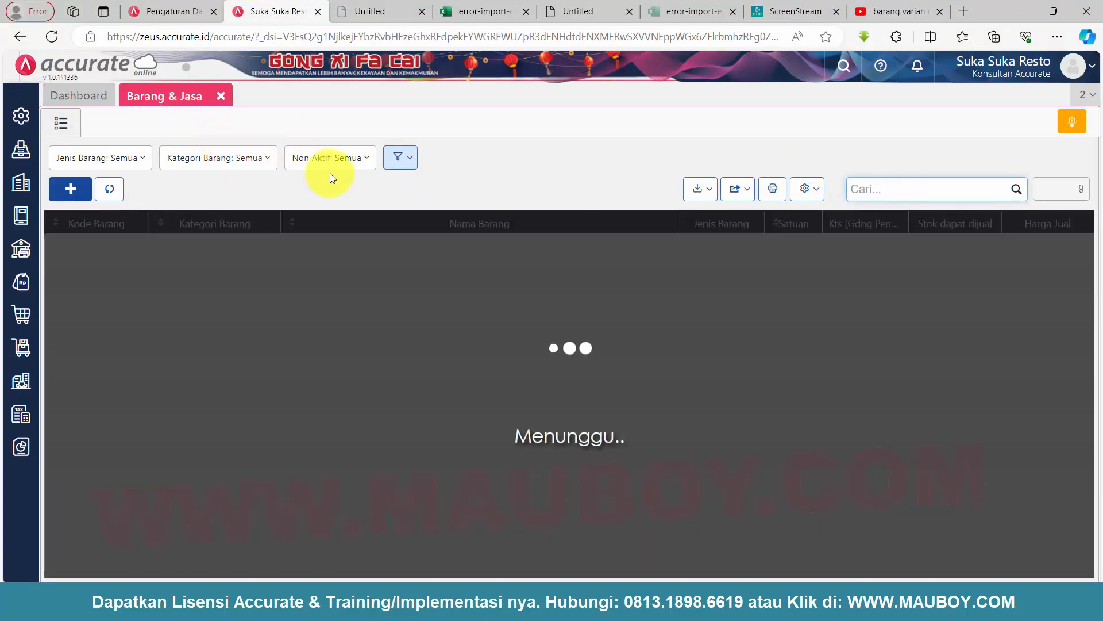
- Start an item import from Excel and upload the file 06. PAKET from the BAHAN BAKU DAN MENU folder
left_click(704, 192)
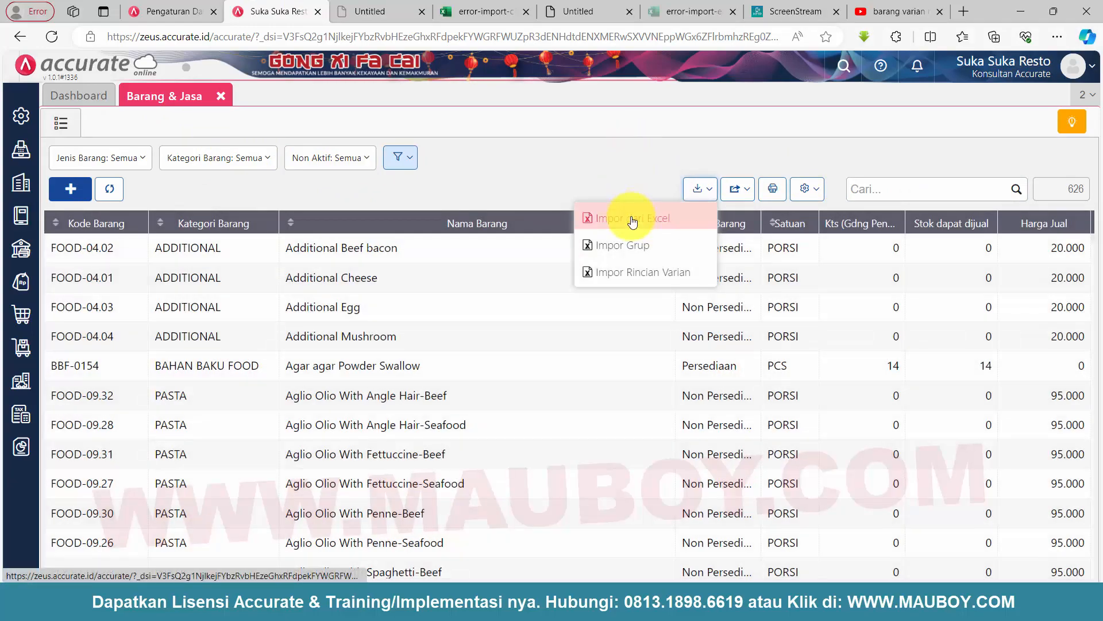
left_click(632, 218)
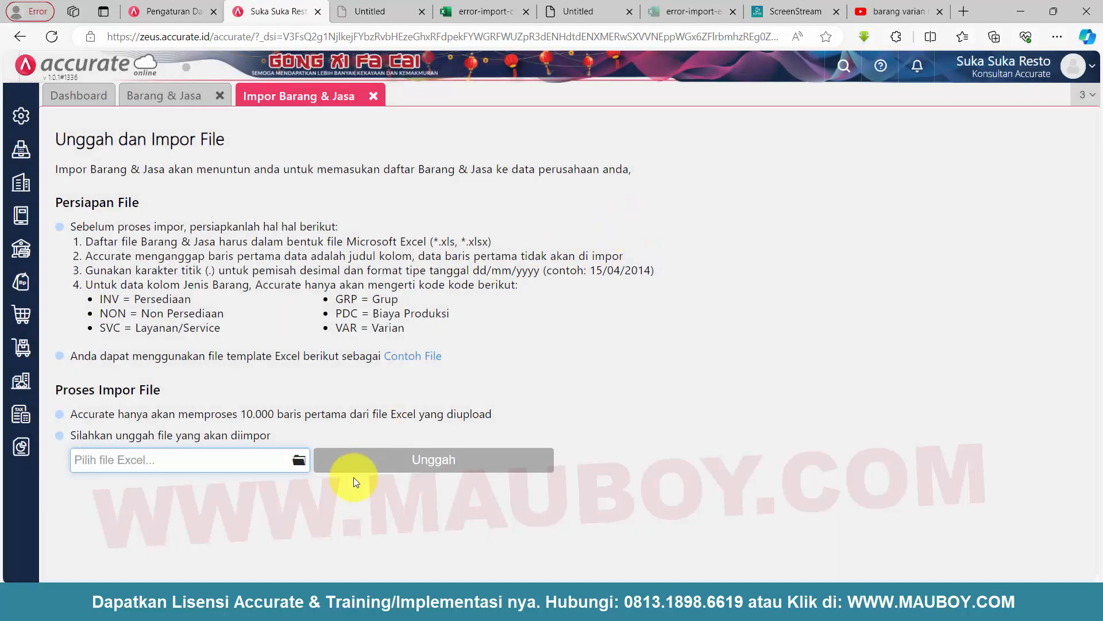
left_click(294, 461)
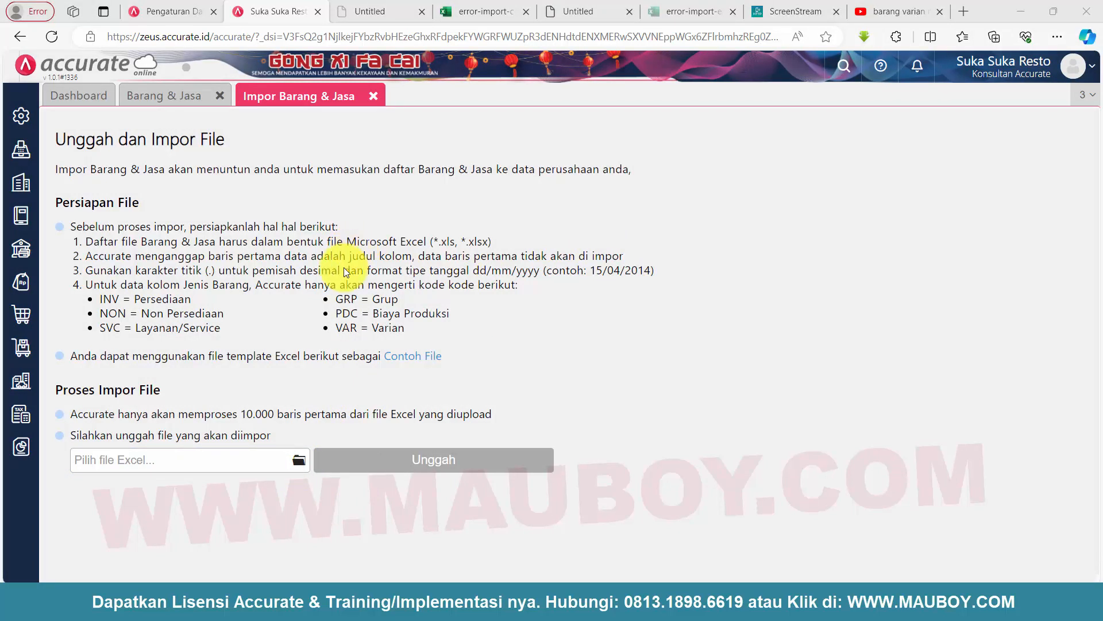
left_click(194, 39)
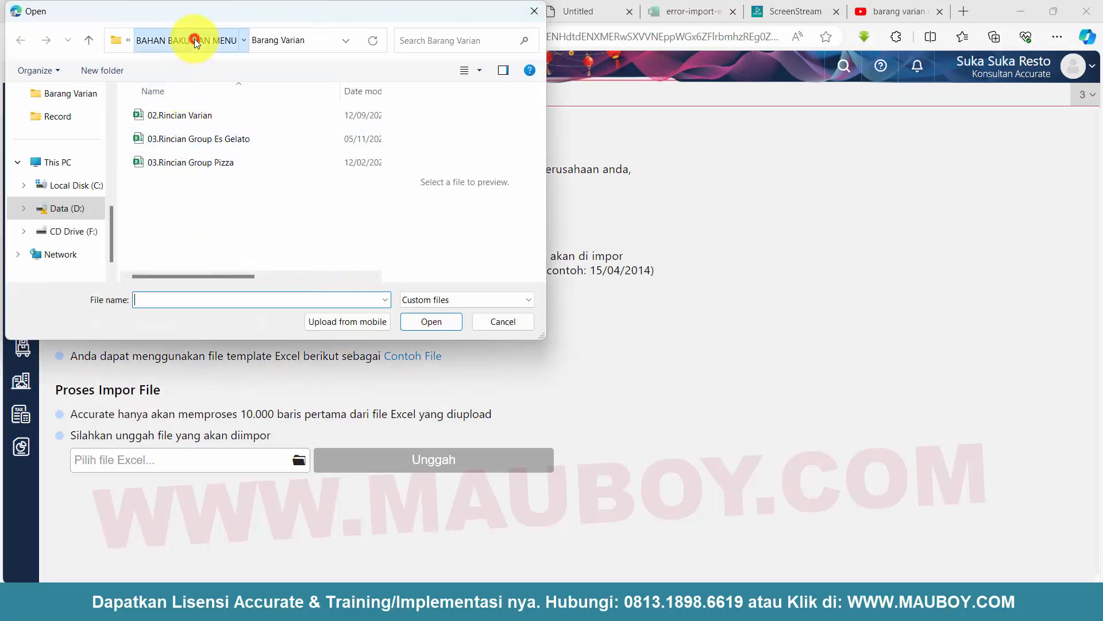
left_click(177, 250)
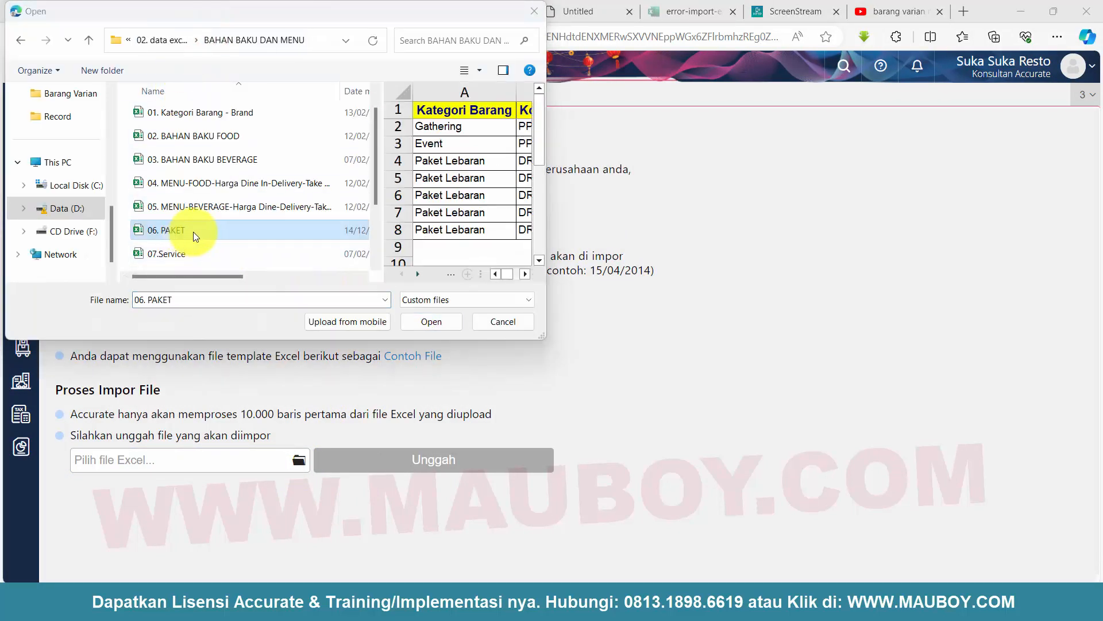
left_click(449, 324)
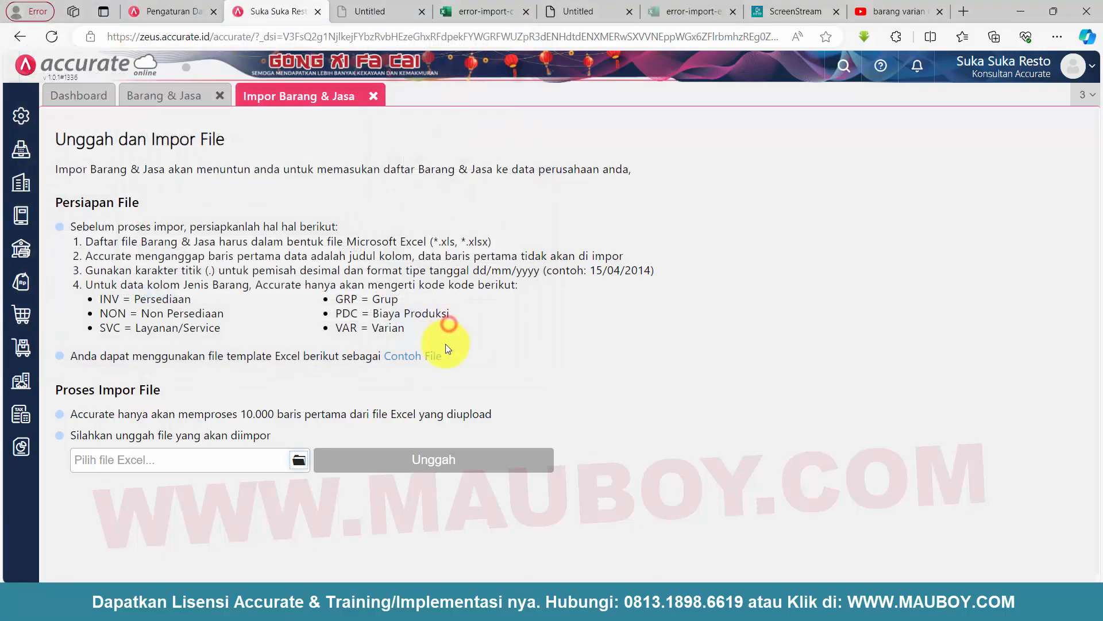
left_click(457, 461)
- Accept the default column mapping, run the import with the update-existing-data option left off, and close the import
scroll(592, 338, "down", 3)
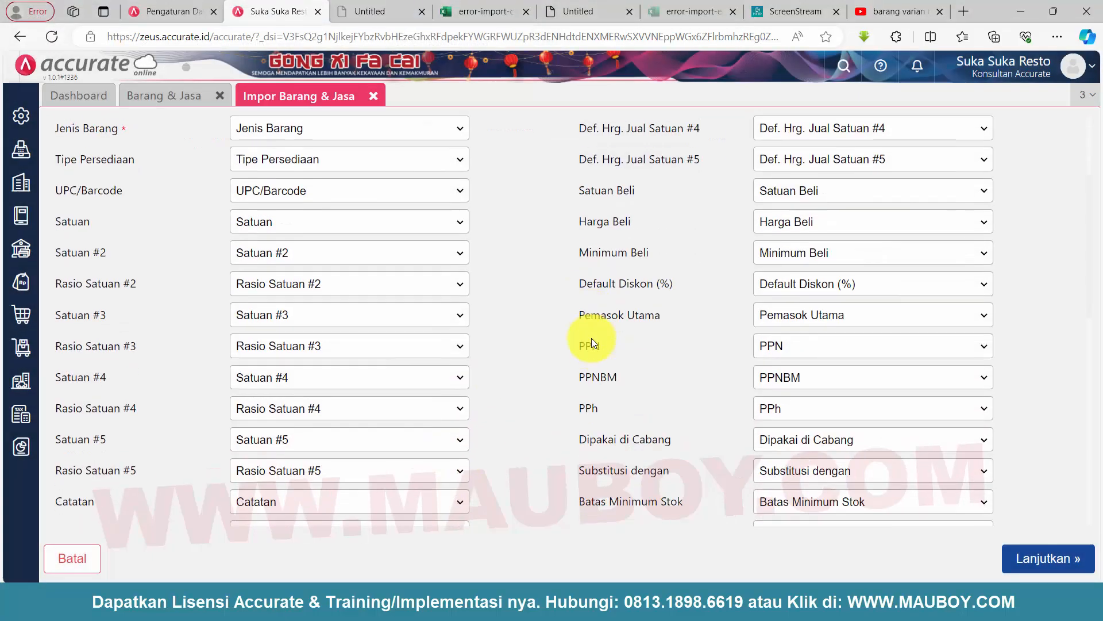
scroll(596, 340, "down", 10)
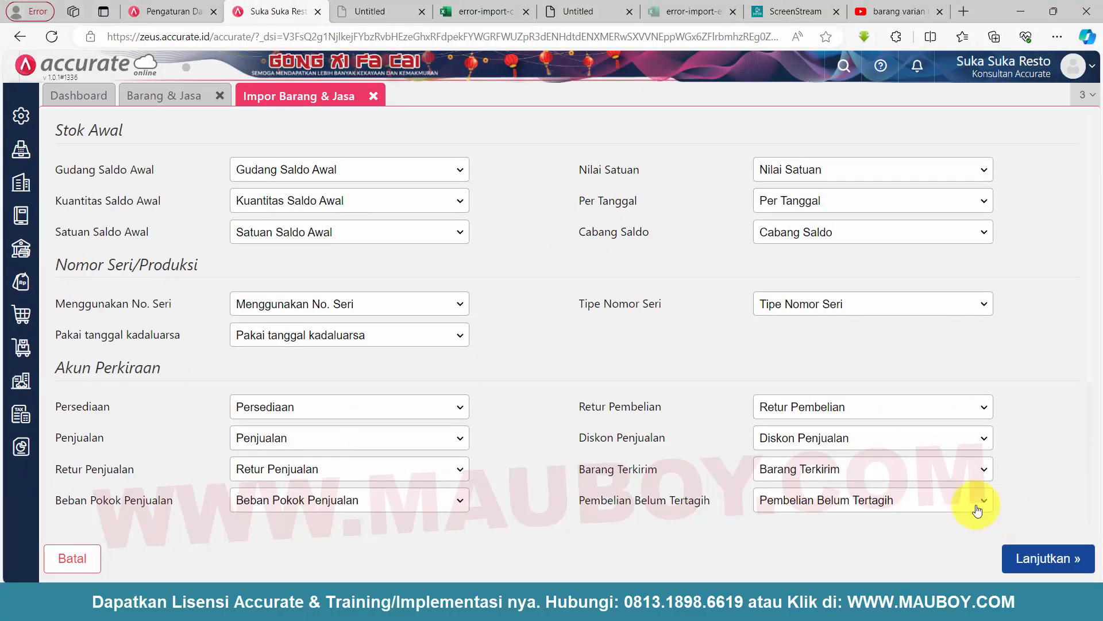
left_click(1056, 555)
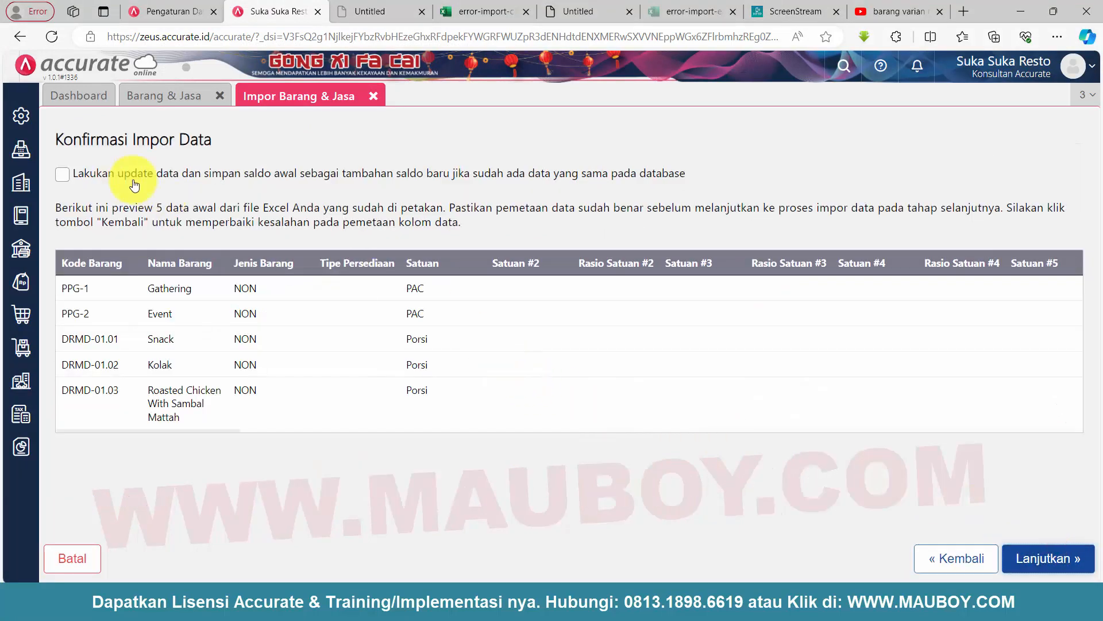
left_click(1060, 559)
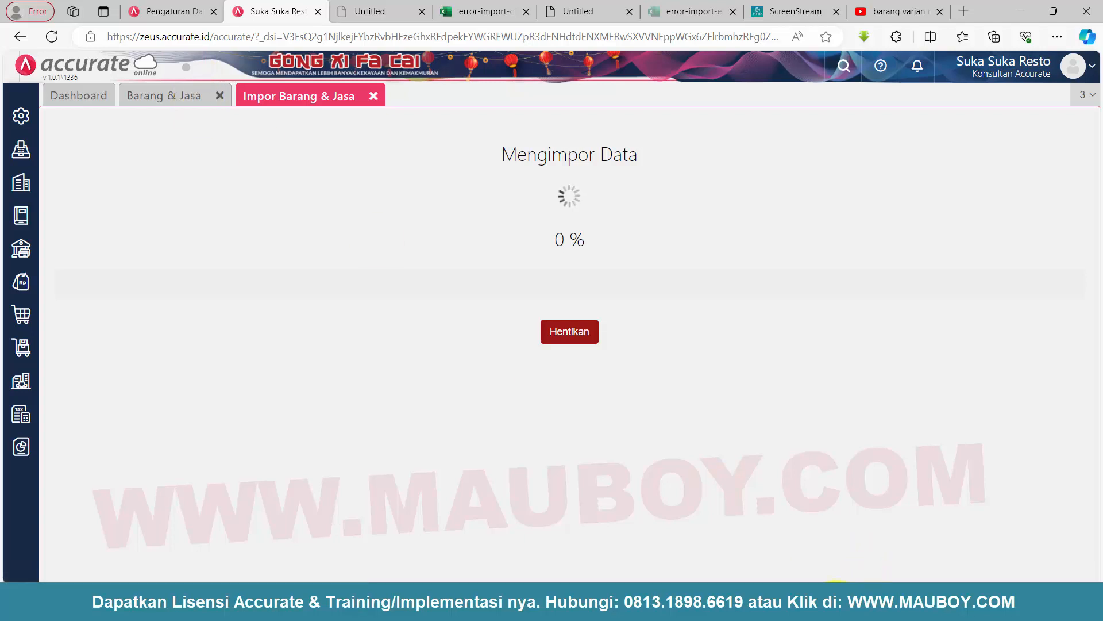
mouse_move(816, 580)
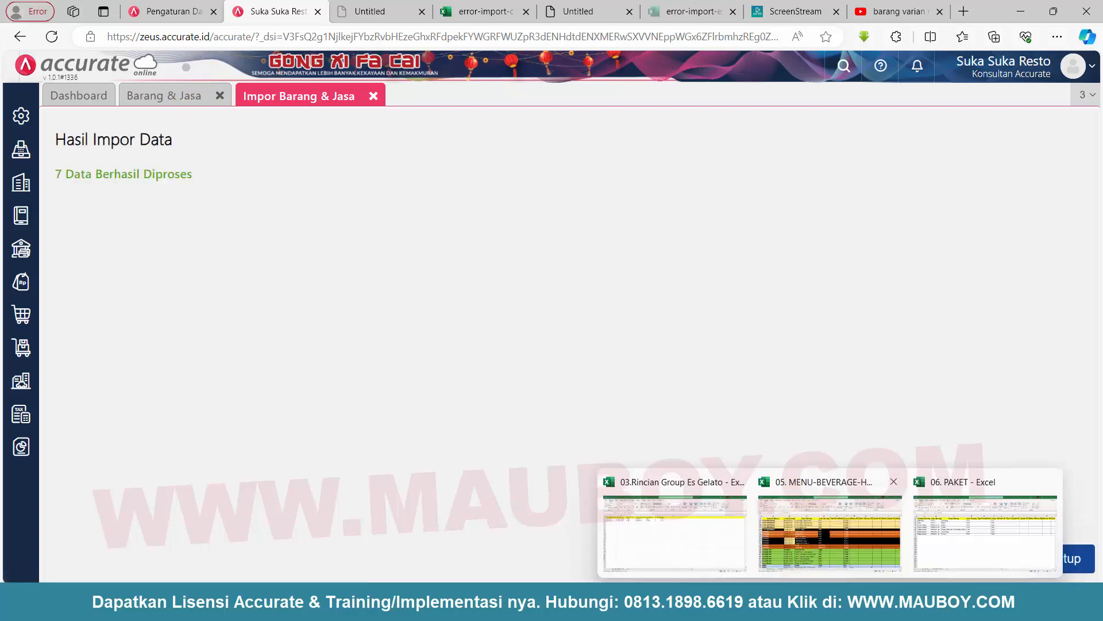
left_click(1064, 566)
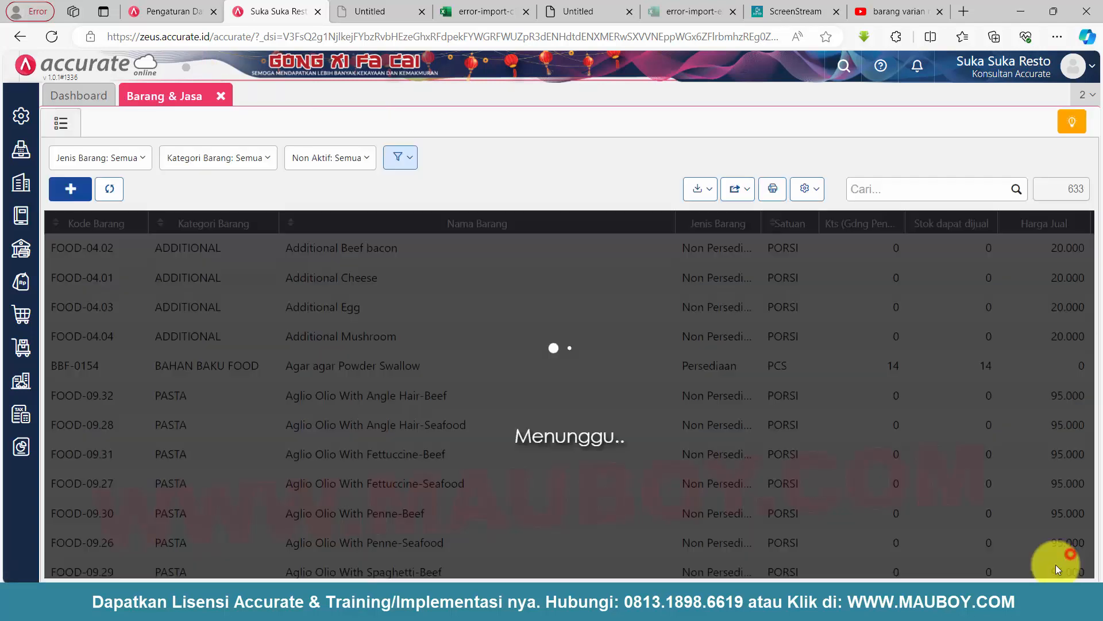
- Switch to the 06. PAKET workbook in Excel and check the category names in the Kategori Barang column
mouse_move(831, 581)
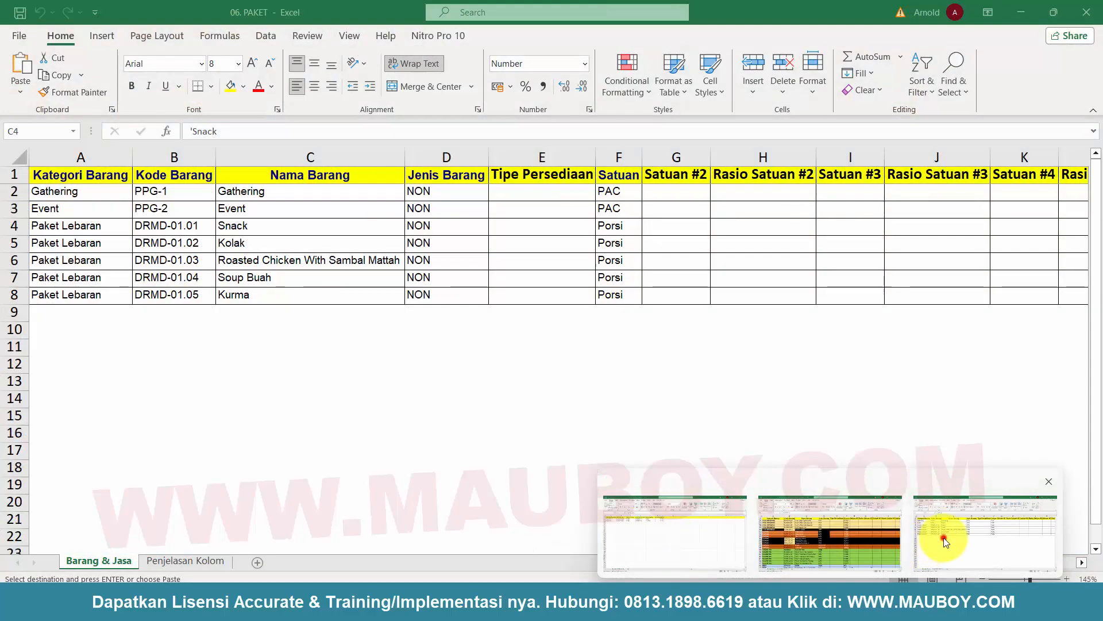
left_click(943, 534)
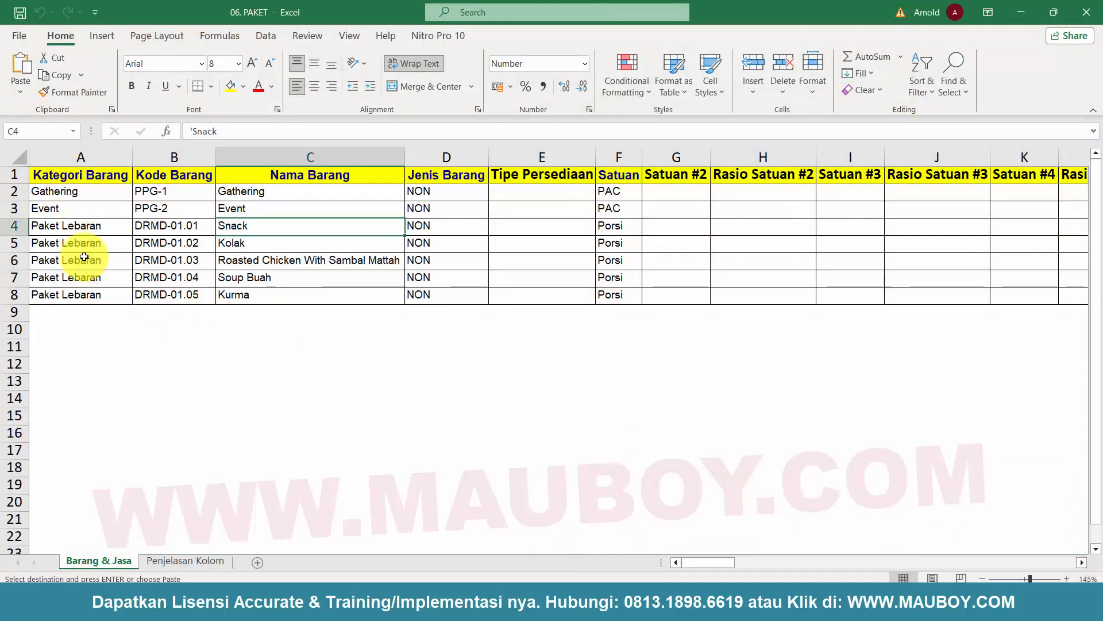
left_click(79, 208)
left_click(87, 266)
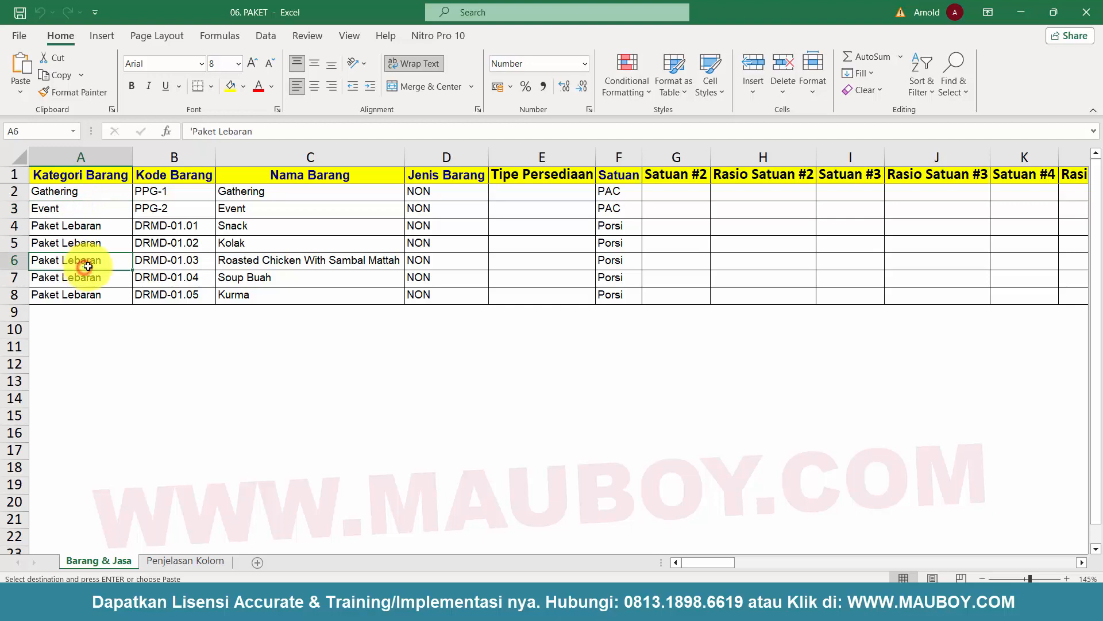
- Switch back to Accurate Online and filter the Barang & Jasa list by the categories Paket Lebaran, Event, and Gathering dan Event
key("alt+Tab")
left_click(243, 157)
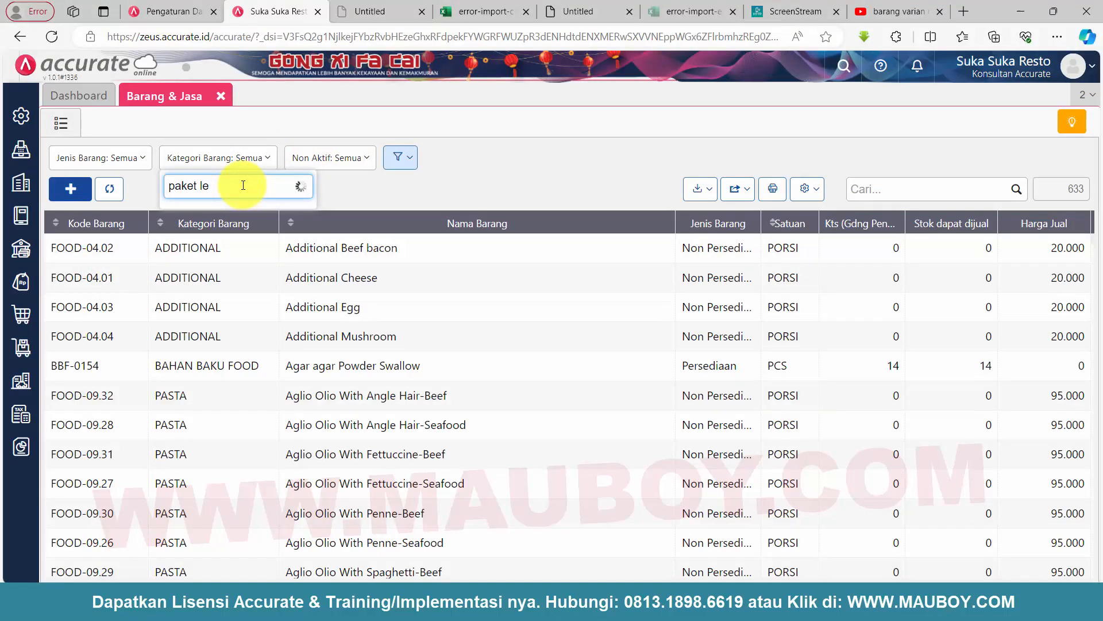
type("paket le")
left_click(260, 222)
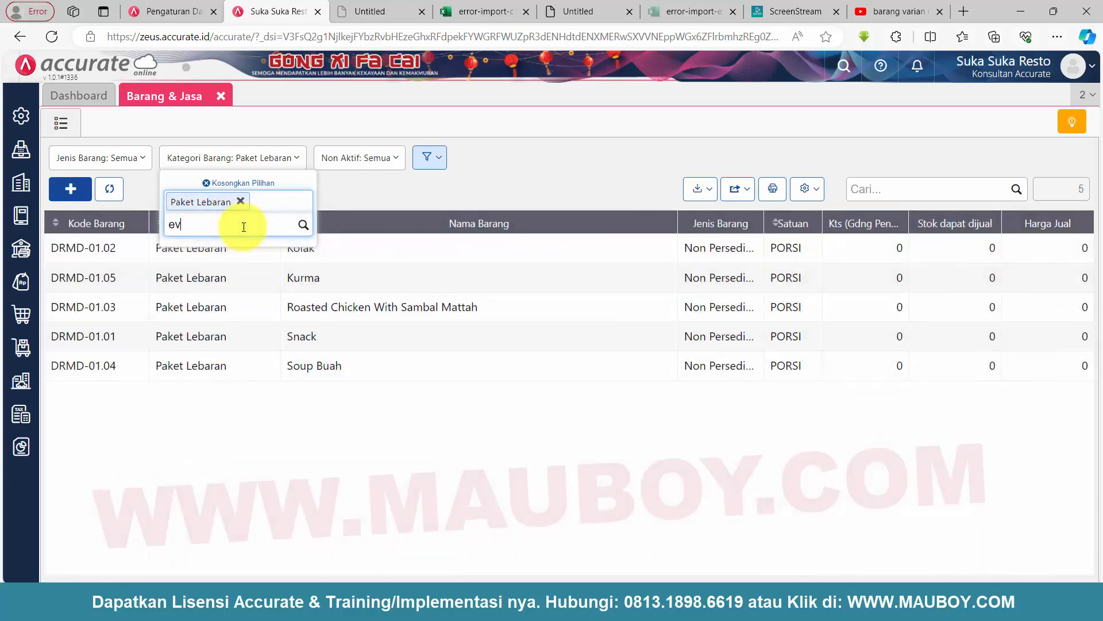
type("event")
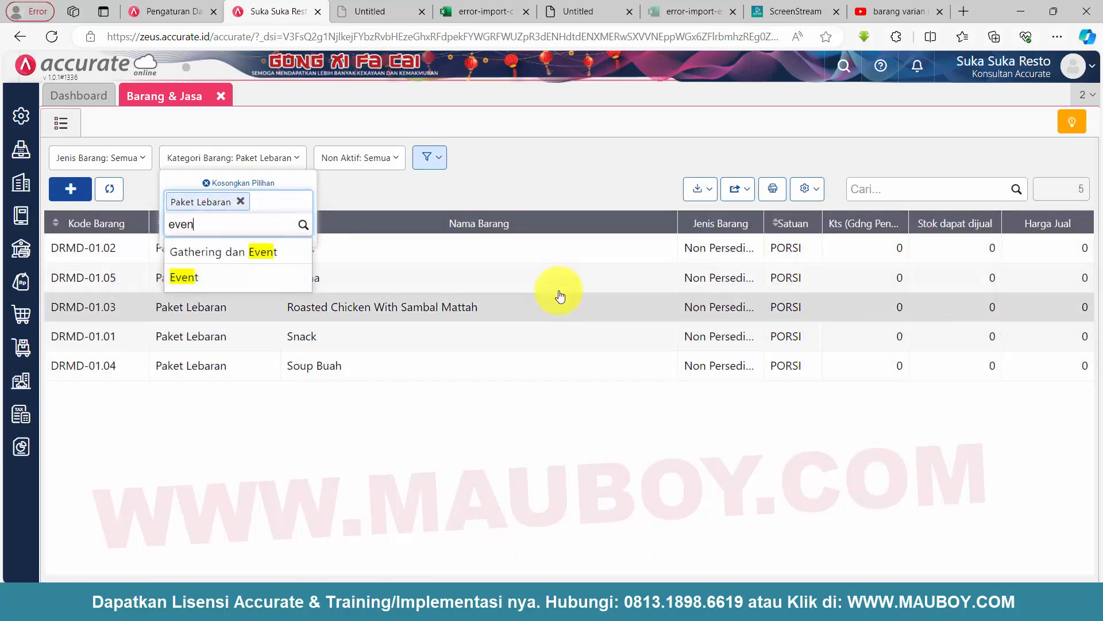
left_click(244, 279)
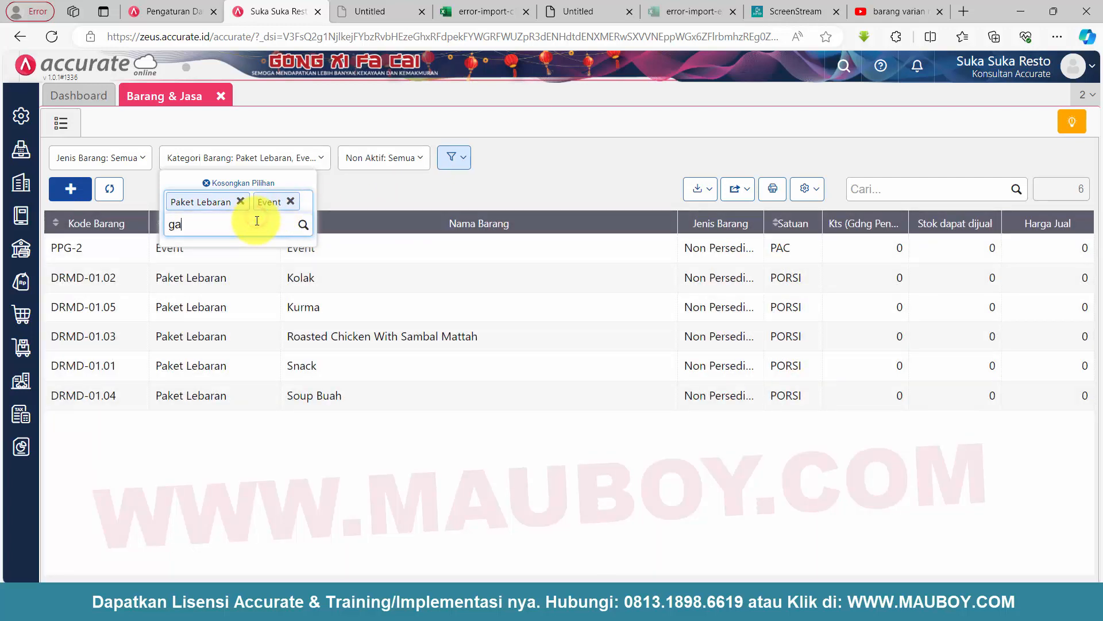
left_click(227, 249)
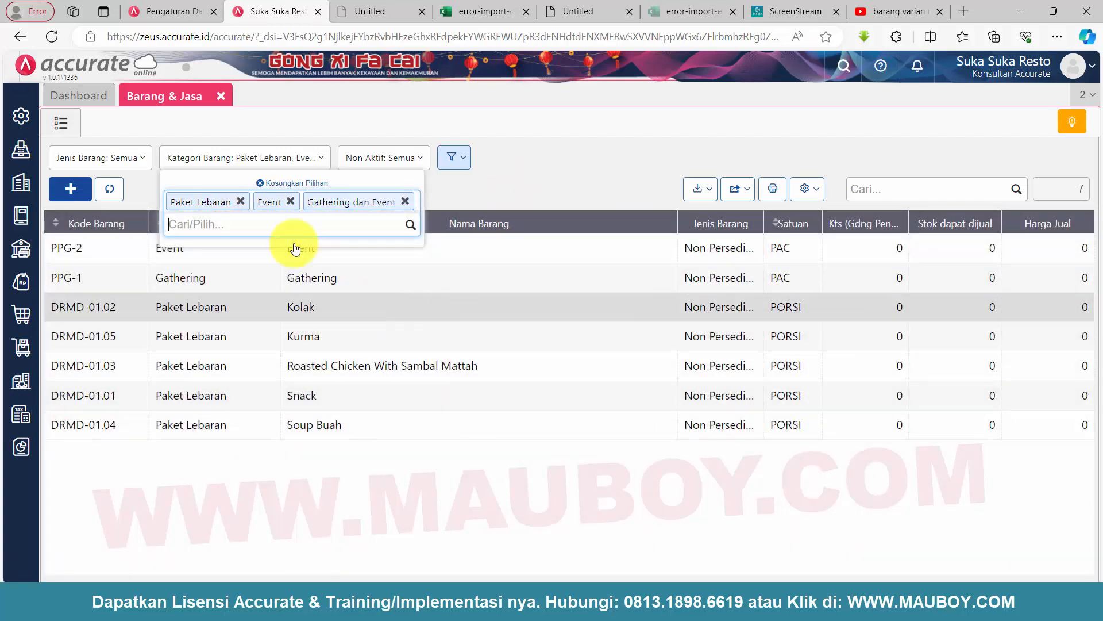
- Remove Event from the Kategori Barang filter of the Barang & Jasa list
left_click(291, 203)
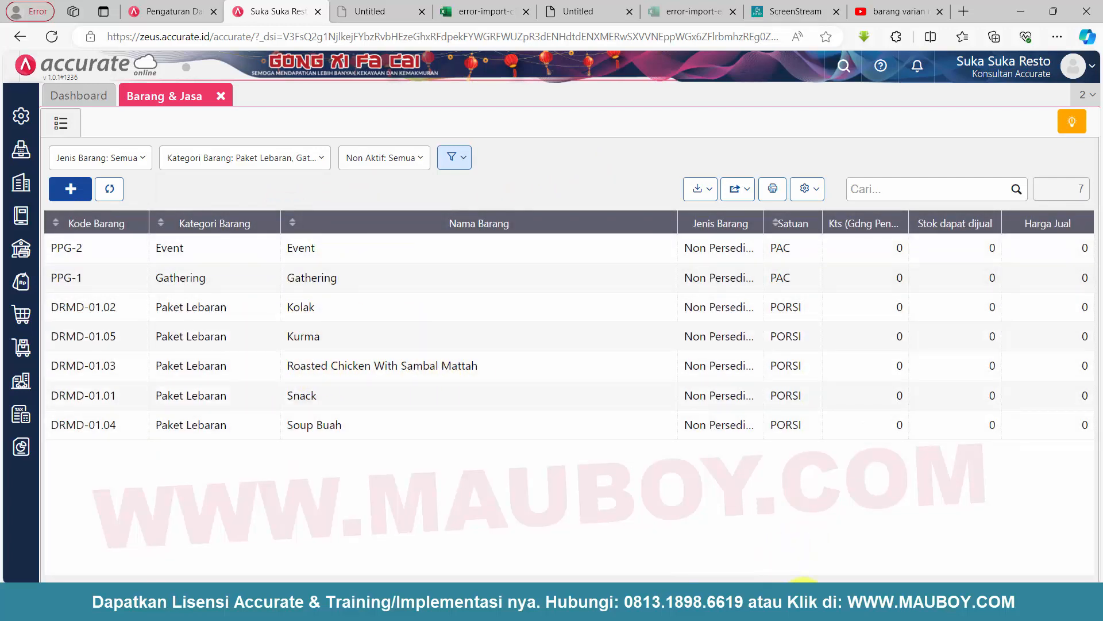
- Switch to the Kerangka Pembuatan Database Resto document in Word and make list item 23, Import Menu Paket, bold
mouse_move(827, 606)
left_click(834, 552)
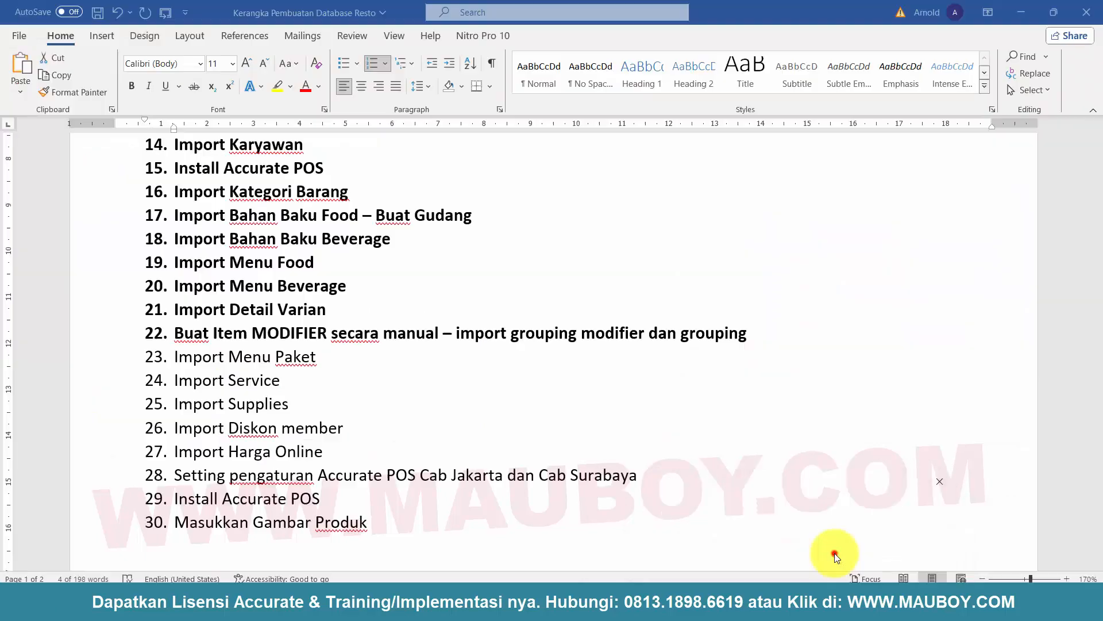
key("ctrl+b")
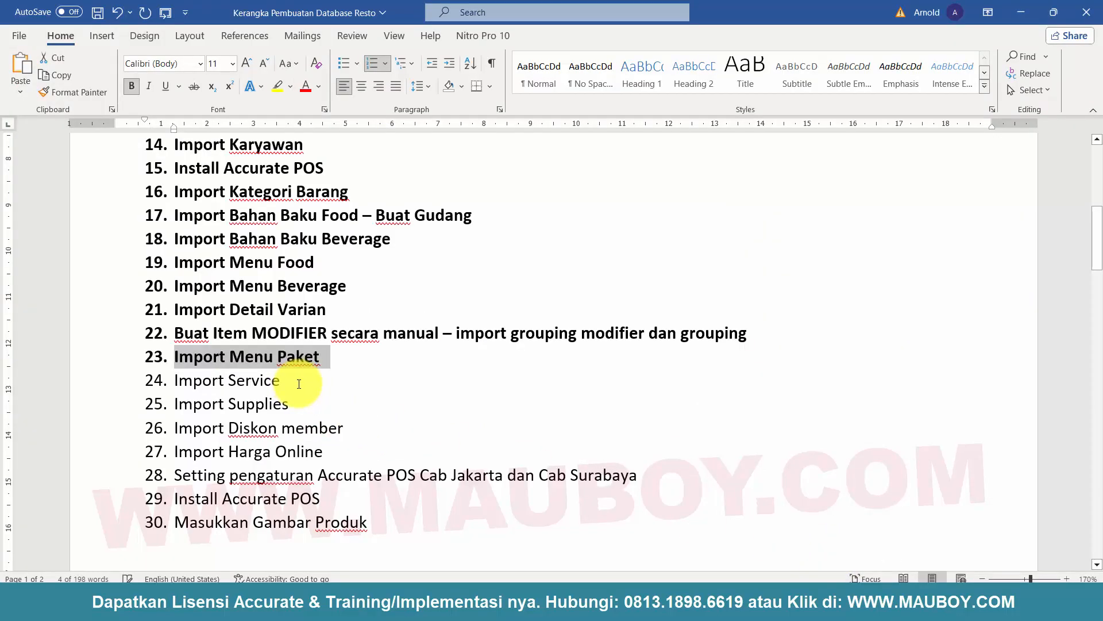
left_click(290, 361)
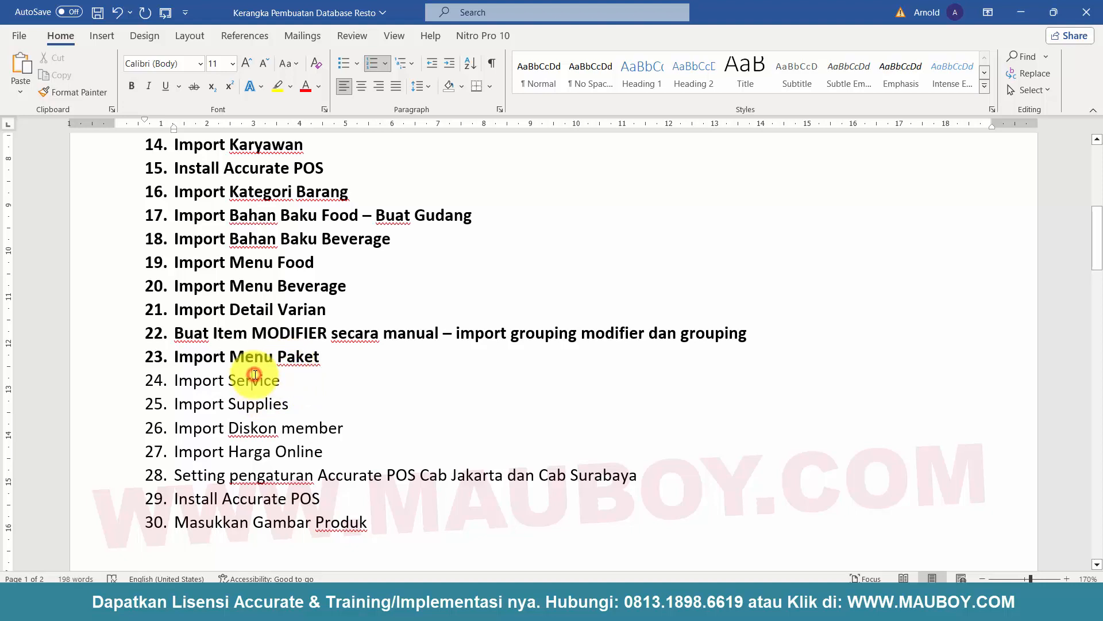
- Switch to the BAHAN BAKU DAN MENU folder in File Explorer and open the 07.Service workbook in Excel
key("alt+Tab")
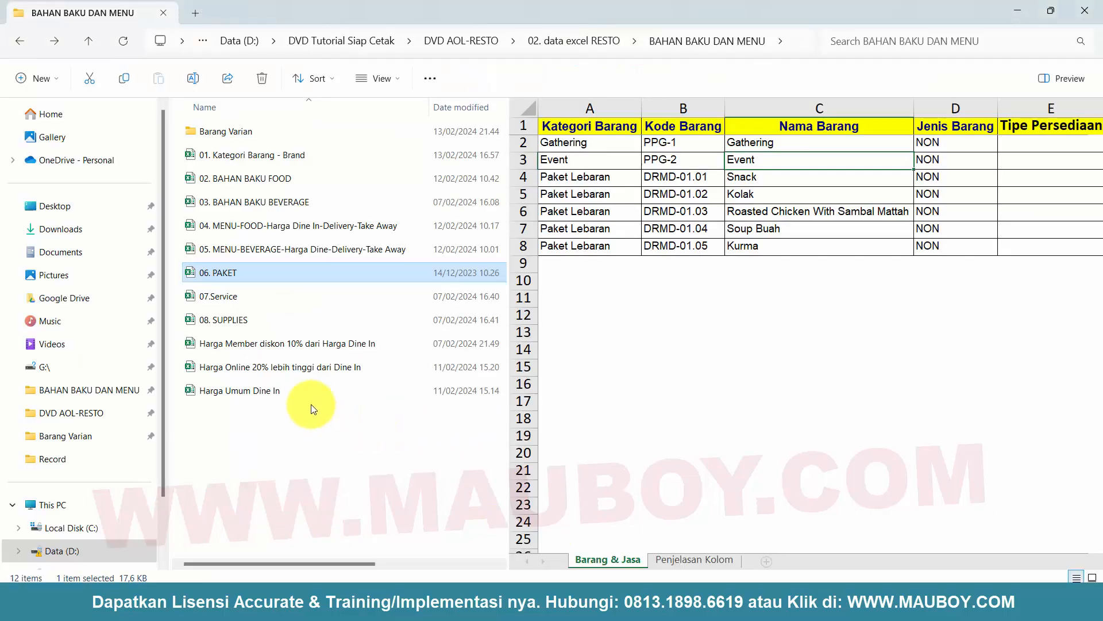
left_click(228, 297)
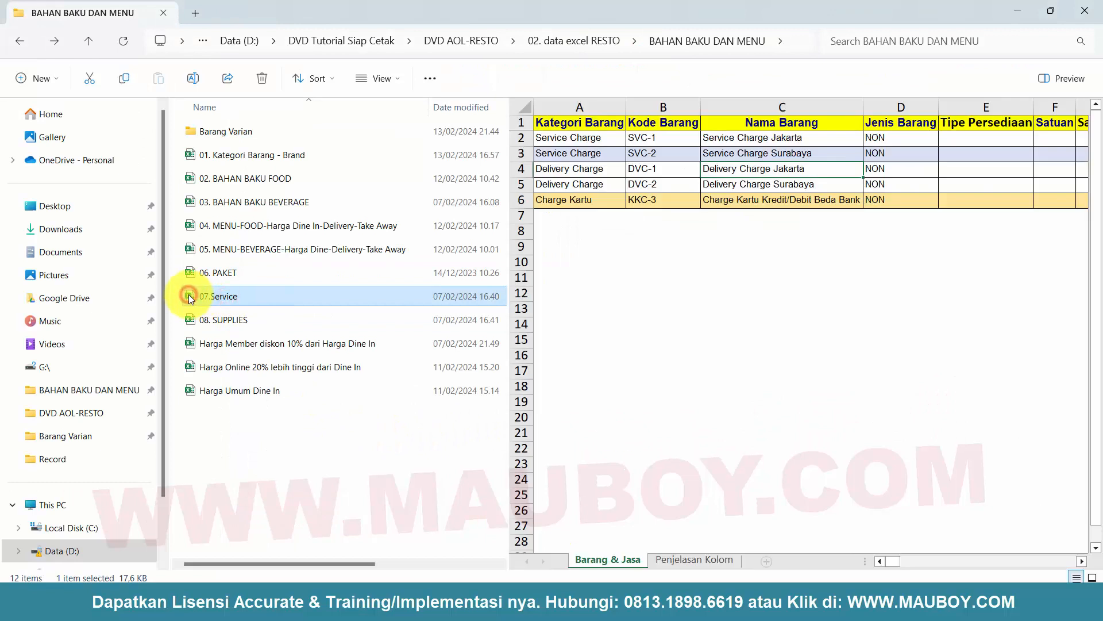
key("alt+Tab")
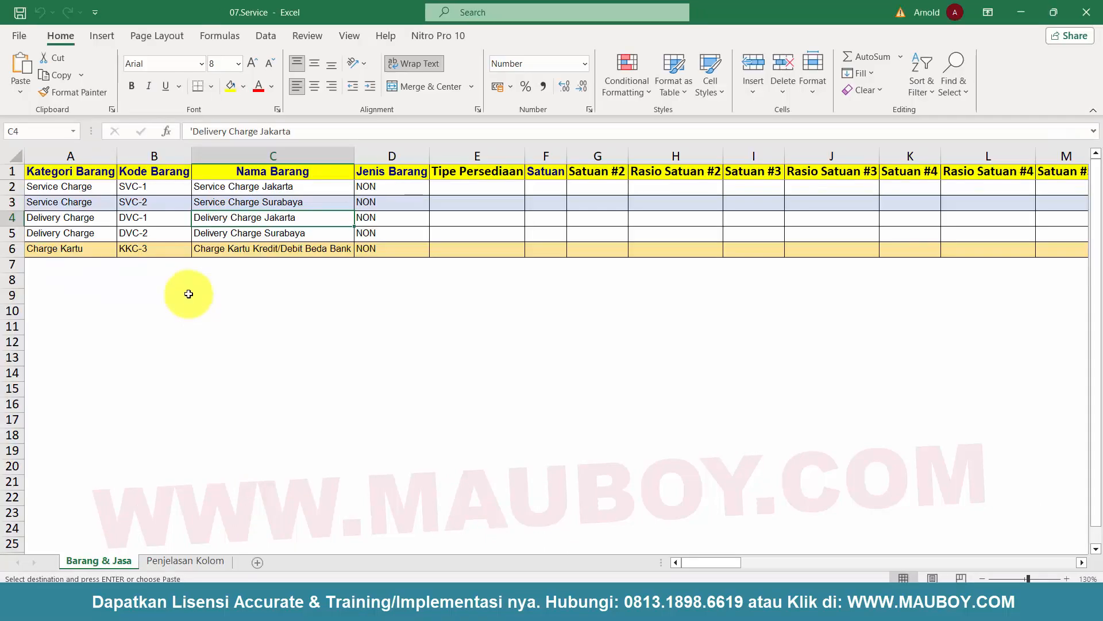
- Review the Jenis Barang and Nama Barang entries, enlarging the sheet and auto-fitting the Nama Barang column to its longest name
left_click_drag(374, 186, 379, 202)
type("NON NON")
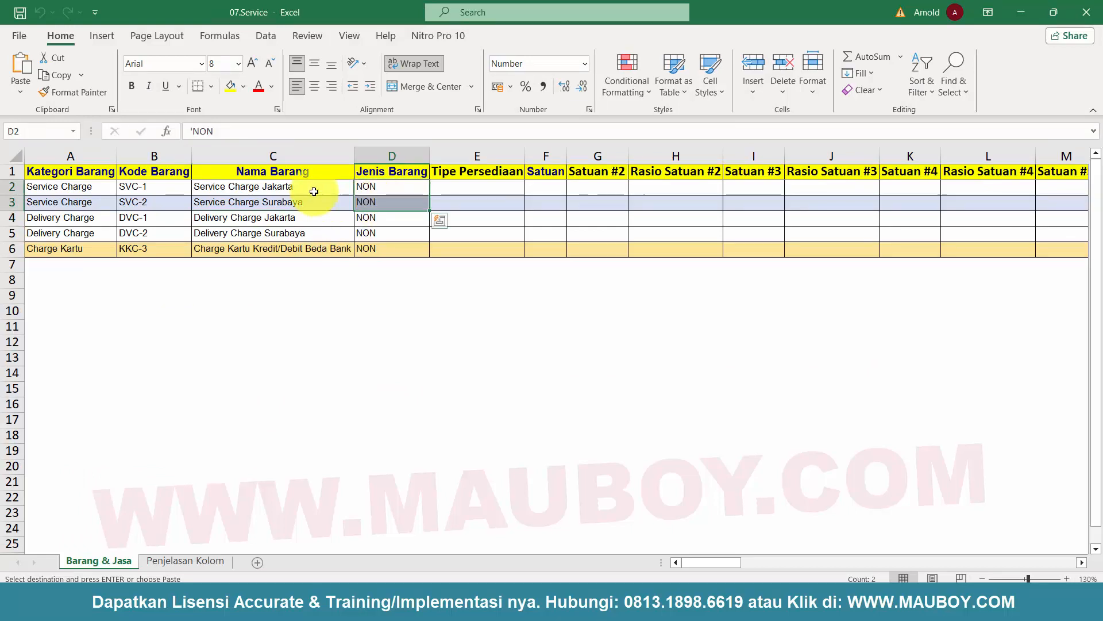
left_click_drag(313, 188, 296, 253)
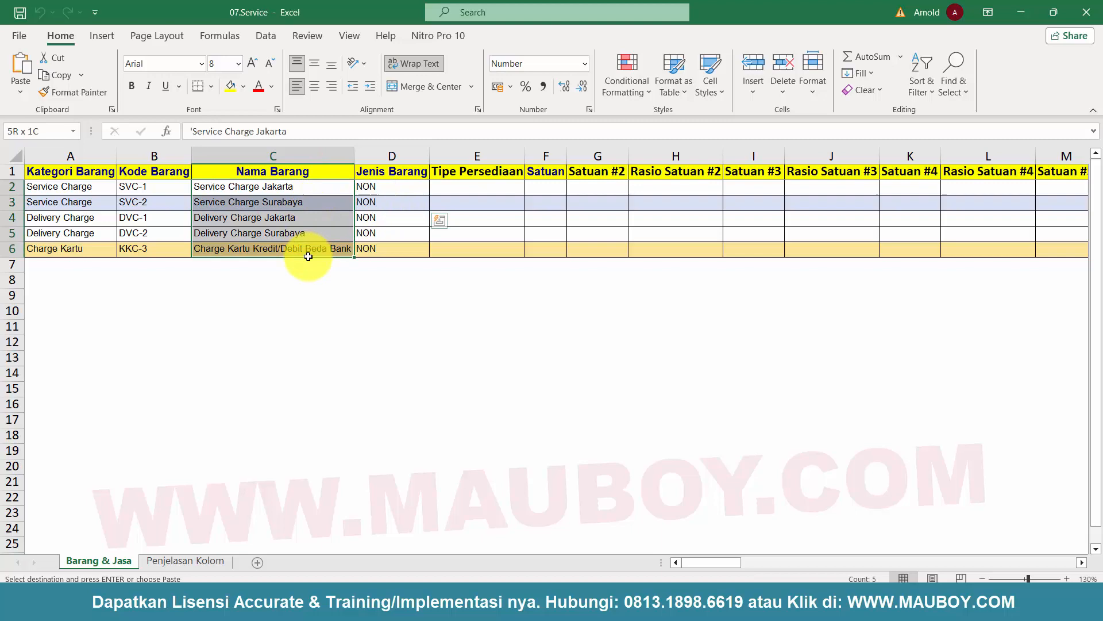
left_click(260, 248)
scroll(327, 365, "up", 1, "ctrl")
scroll(327, 365, "up", 2, "ctrl")
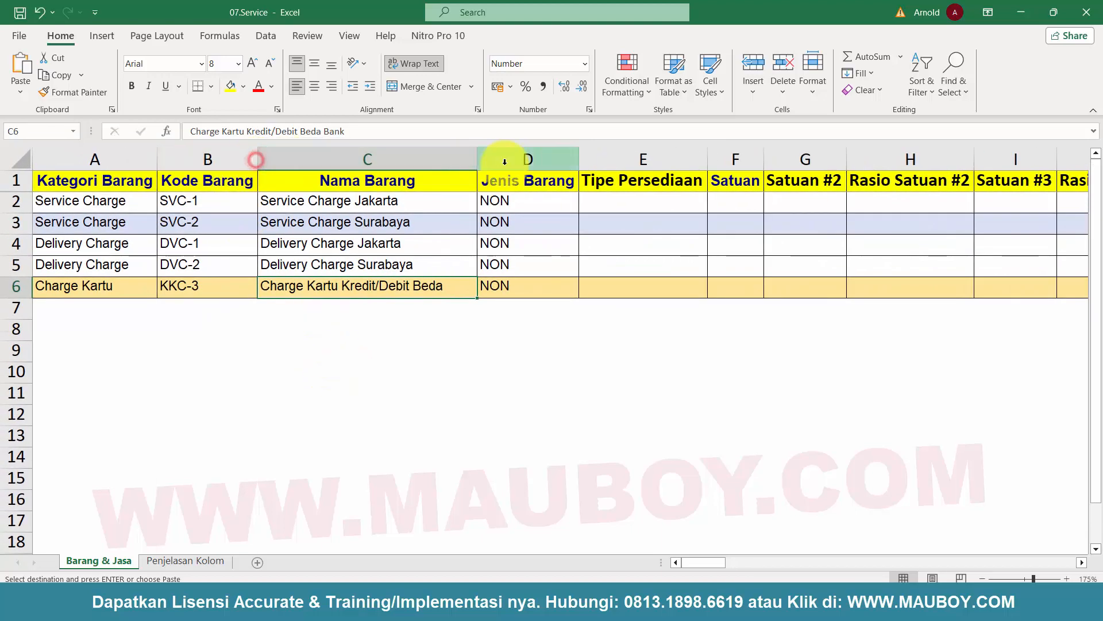
double_click(477, 154)
left_click(439, 257)
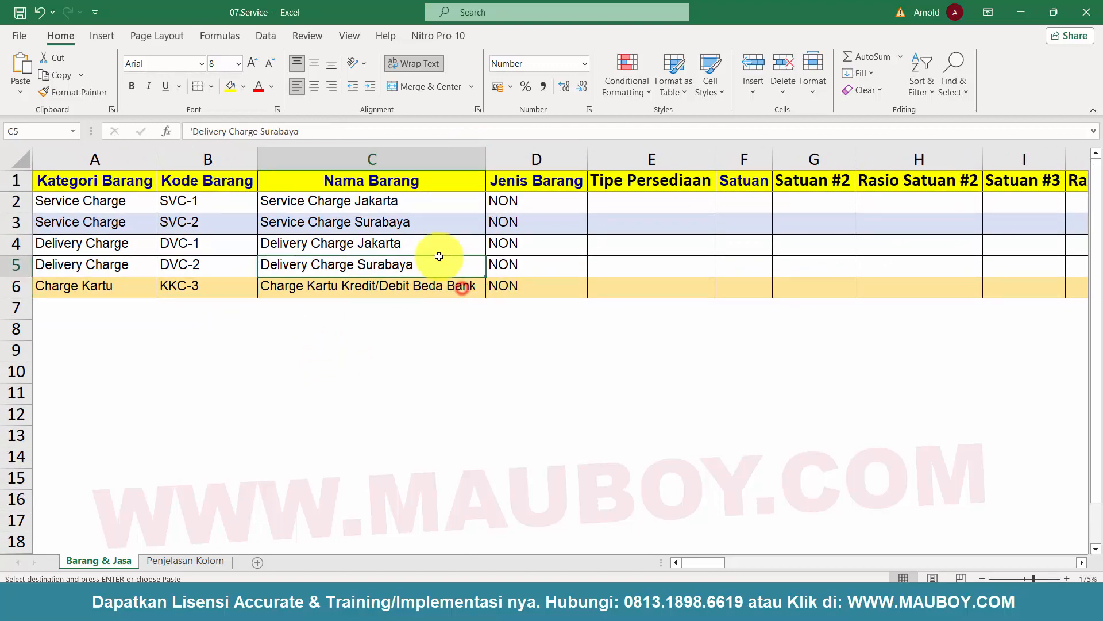
left_click(409, 217)
- Check the Dipakai di Cabang values in rows 2 to 5 and the further columns of the Service Charge Surabaya row
left_click_drag(688, 565, 743, 565)
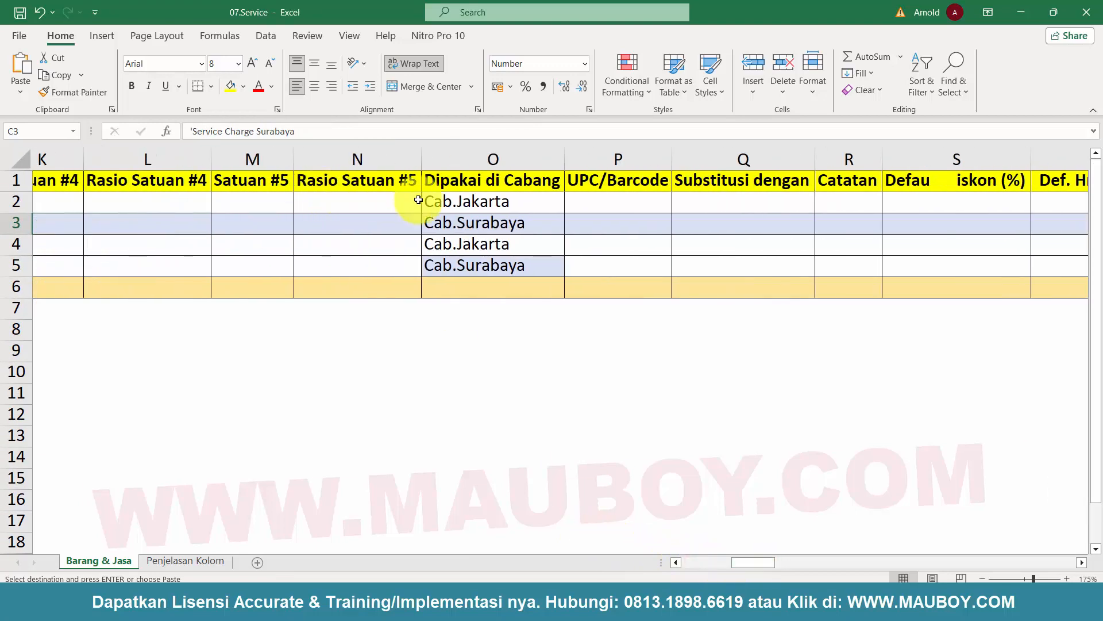
left_click_drag(417, 202, 491, 263)
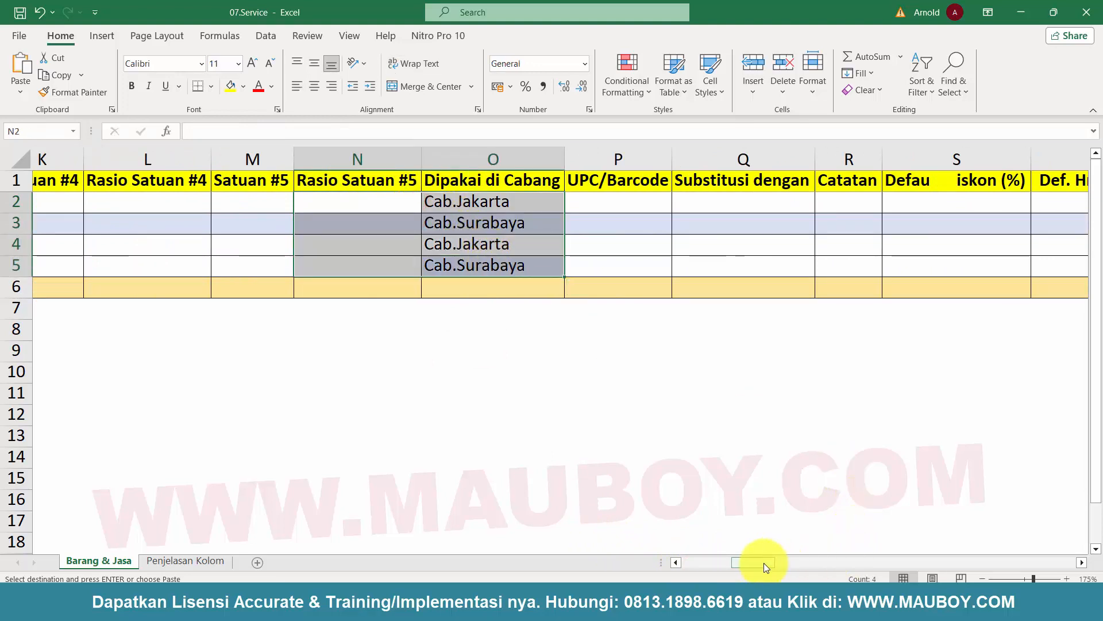
left_click_drag(764, 565, 347, 348)
left_click(16, 221)
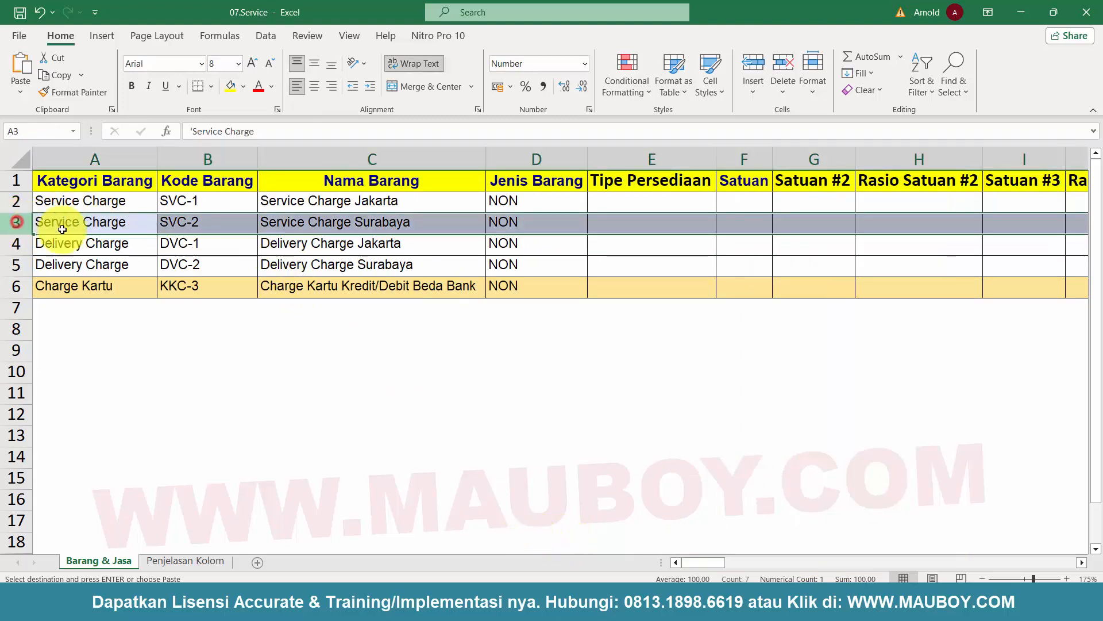
left_click(356, 221)
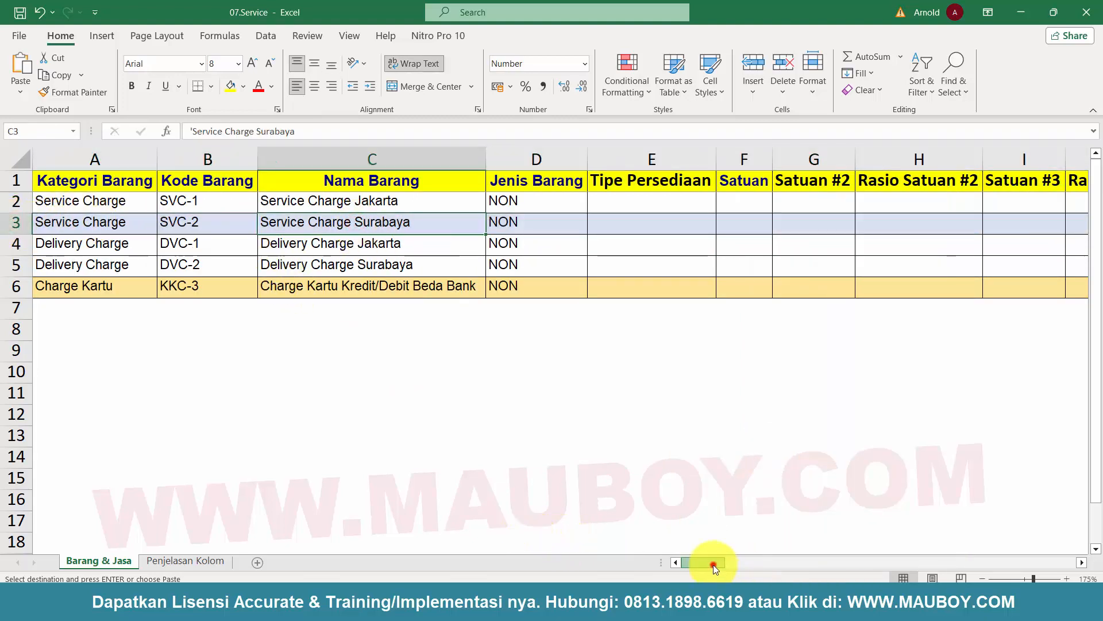
left_click_drag(712, 563, 680, 562)
left_click(598, 200)
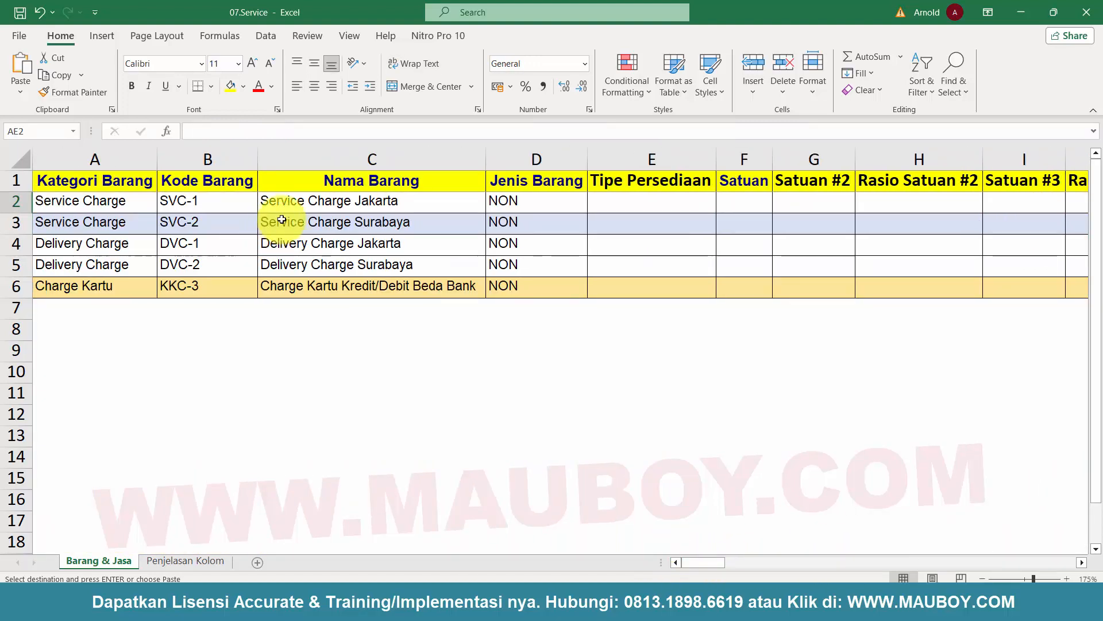
- Compare the Service Charge and Delivery Charge rows for Jakarta and Surabaya, including their remaining columns
left_click(293, 201)
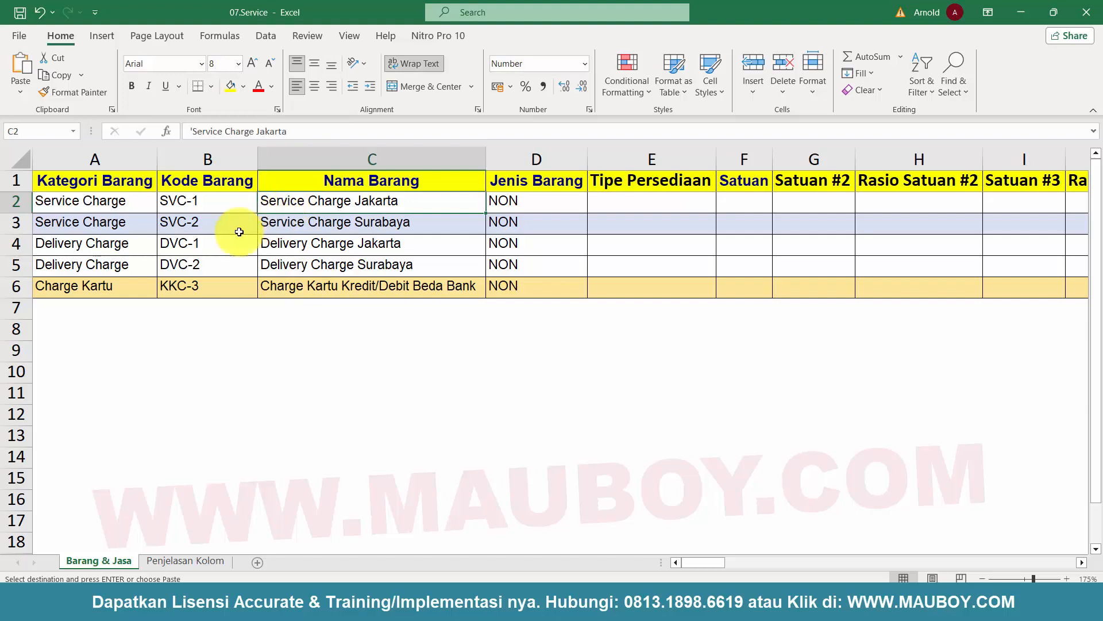
left_click(15, 221)
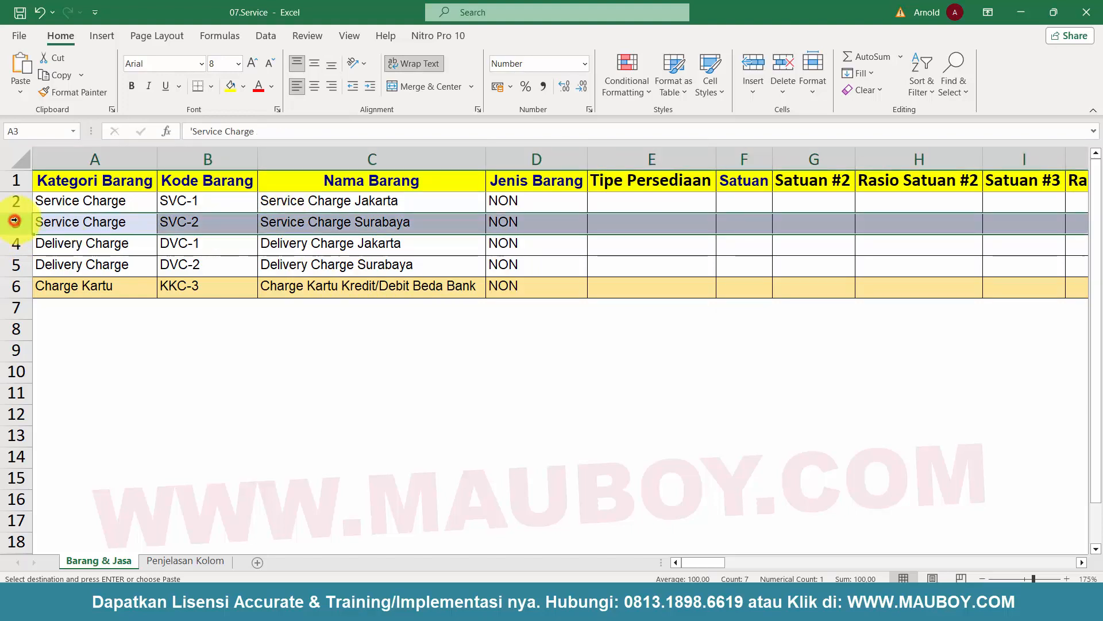
left_click(314, 227)
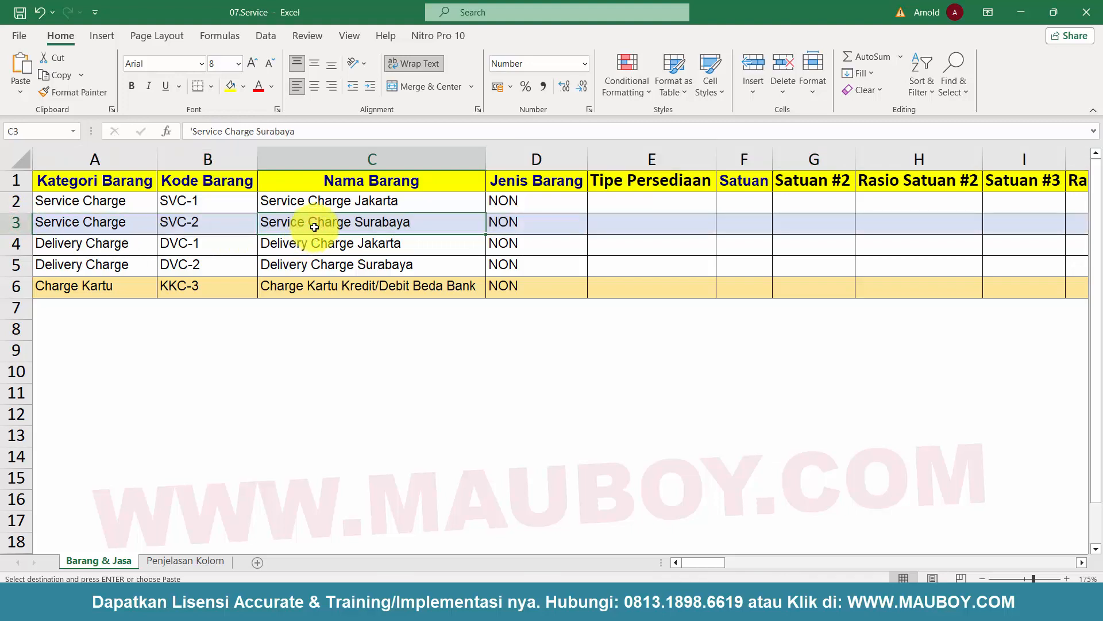
left_click(326, 247)
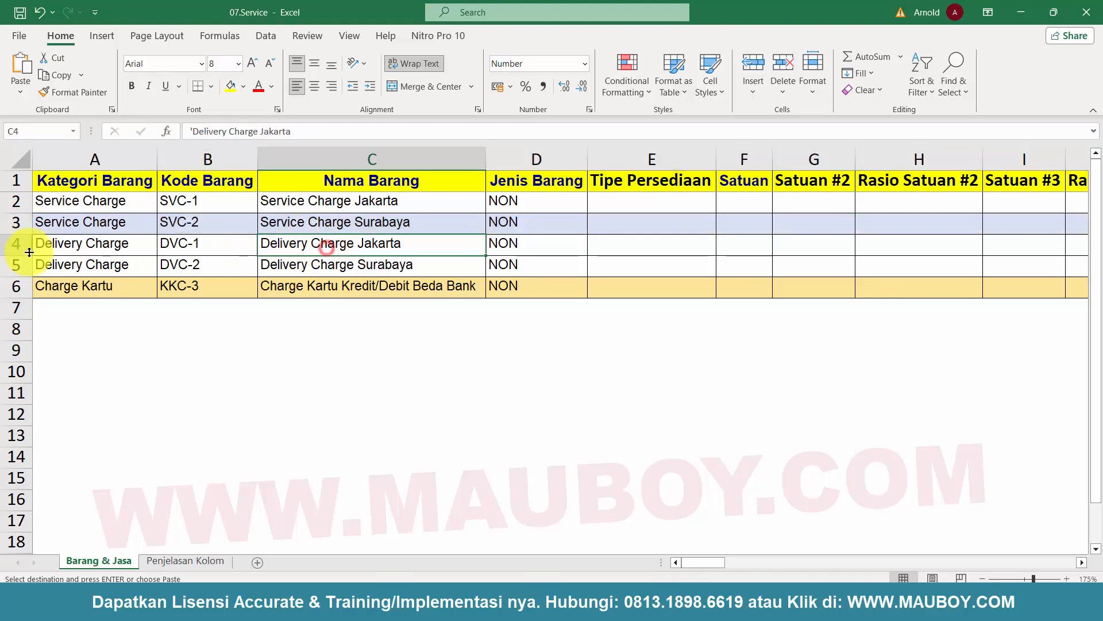
left_click(20, 245)
left_click_drag(24, 252, 20, 269)
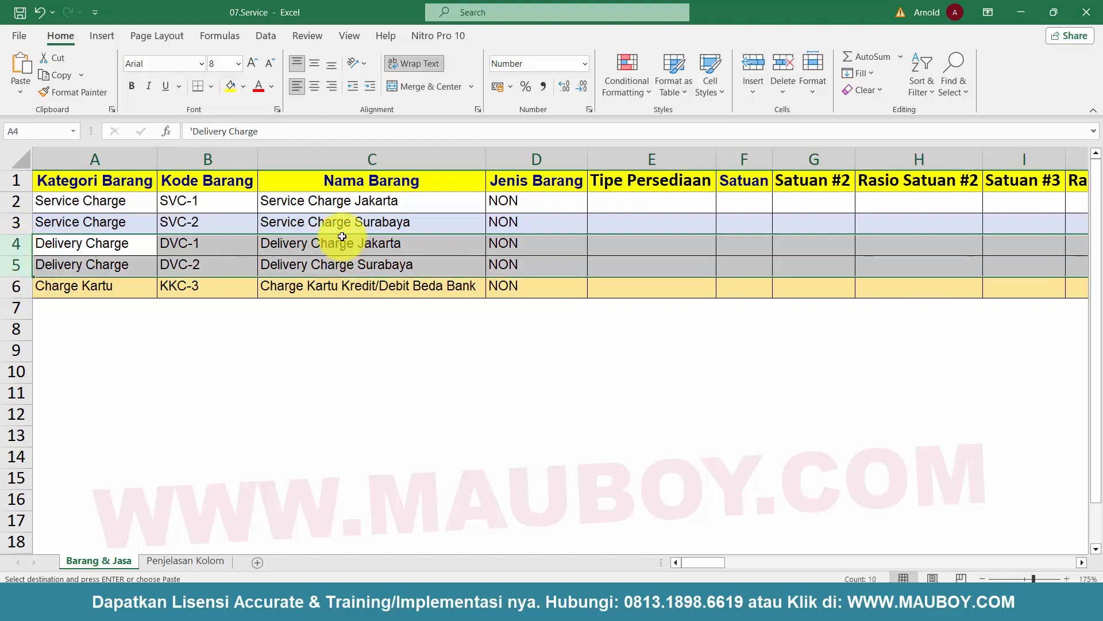
left_click(332, 221)
left_click(341, 202)
left_click(346, 225)
left_click(342, 203)
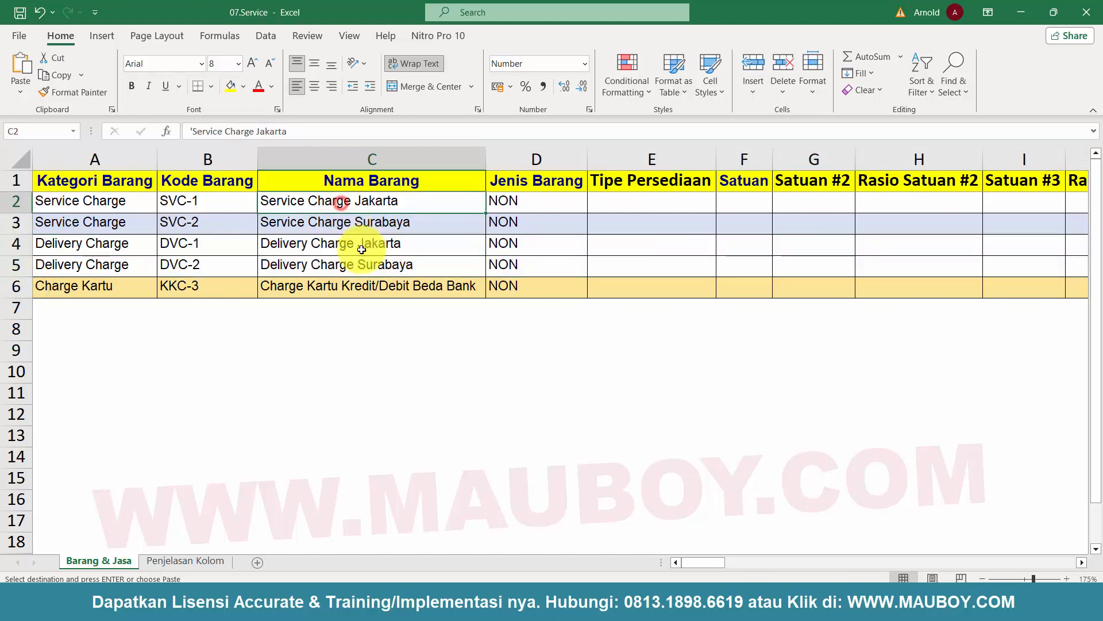
left_click(18, 204)
left_click_drag(18, 204, 20, 221)
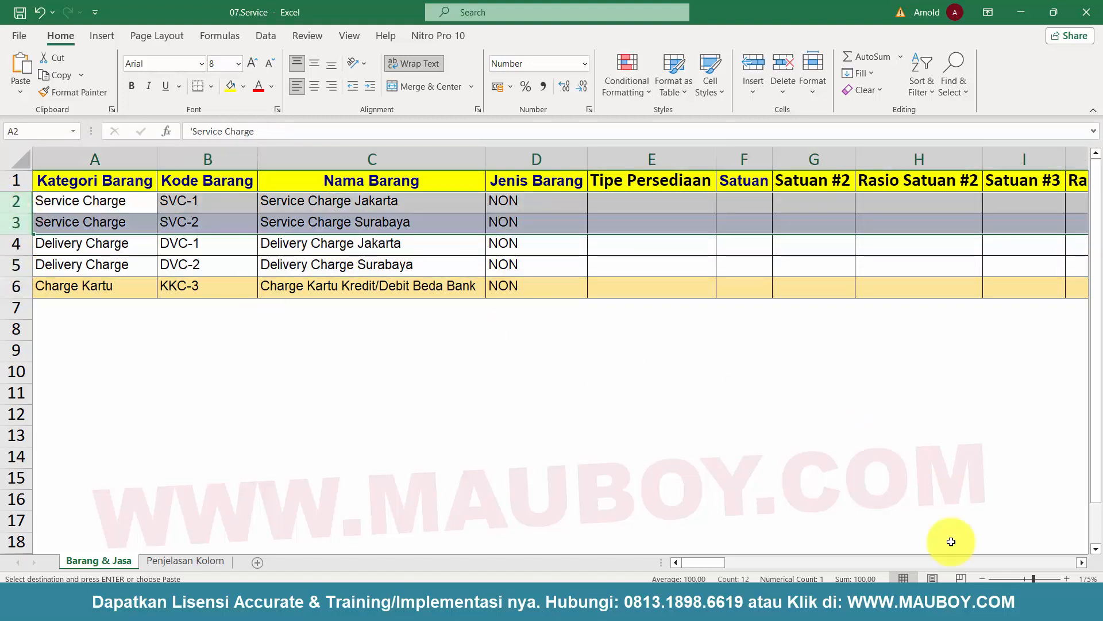
left_click_drag(719, 564, 1046, 567)
left_click(387, 449)
left_click_drag(515, 567, 505, 566)
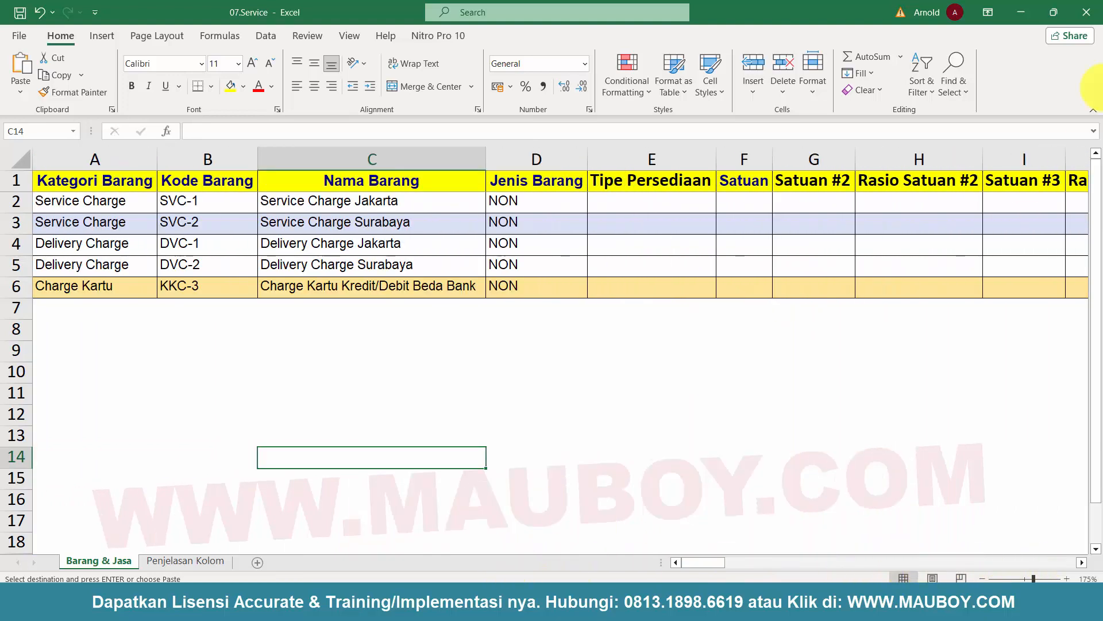
- Close the 07.Service and 06. PAKET workbooks
left_click(1091, 14)
left_click(577, 325)
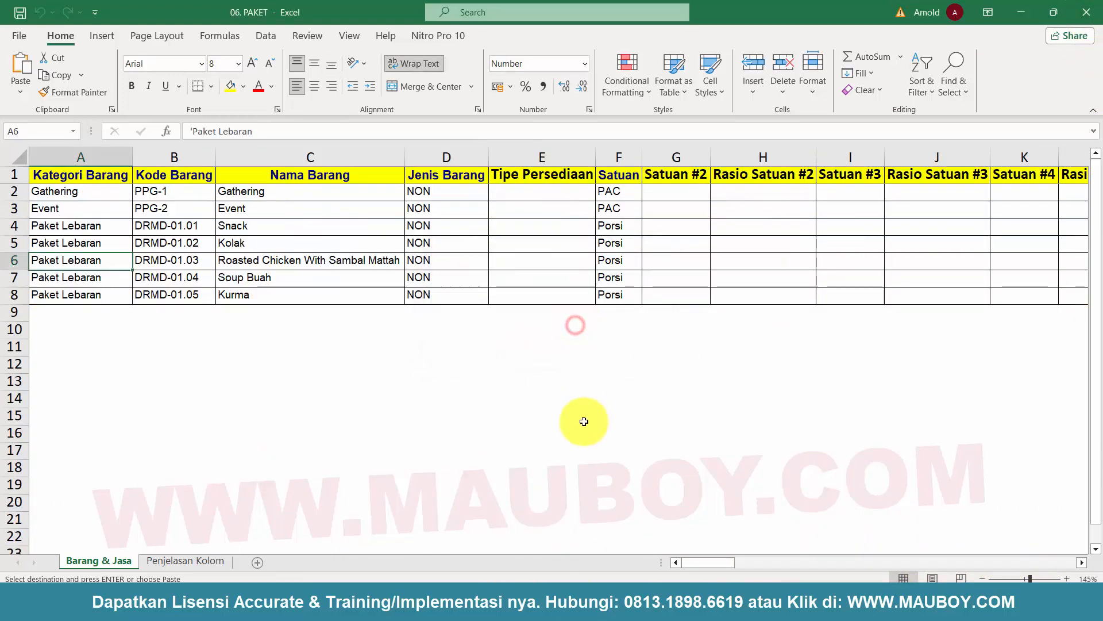
left_click(1086, 12)
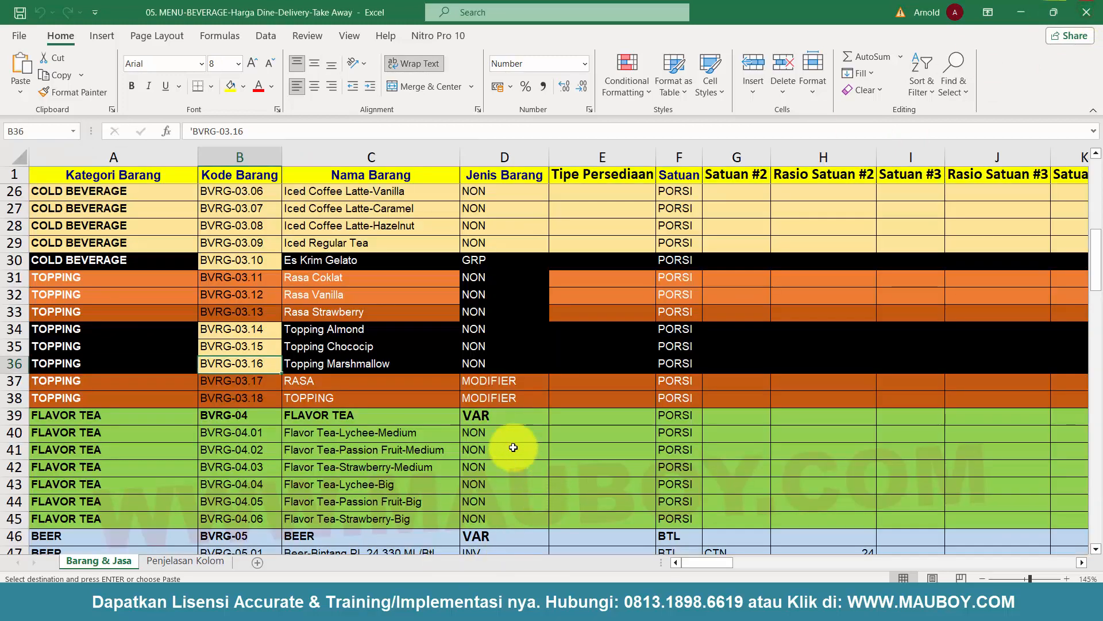
- Switch to Accurate Online, start an item import from Excel, and upload the file 07.Service from the BAHAN BAKU DAN MENU folder
mouse_move(829, 602)
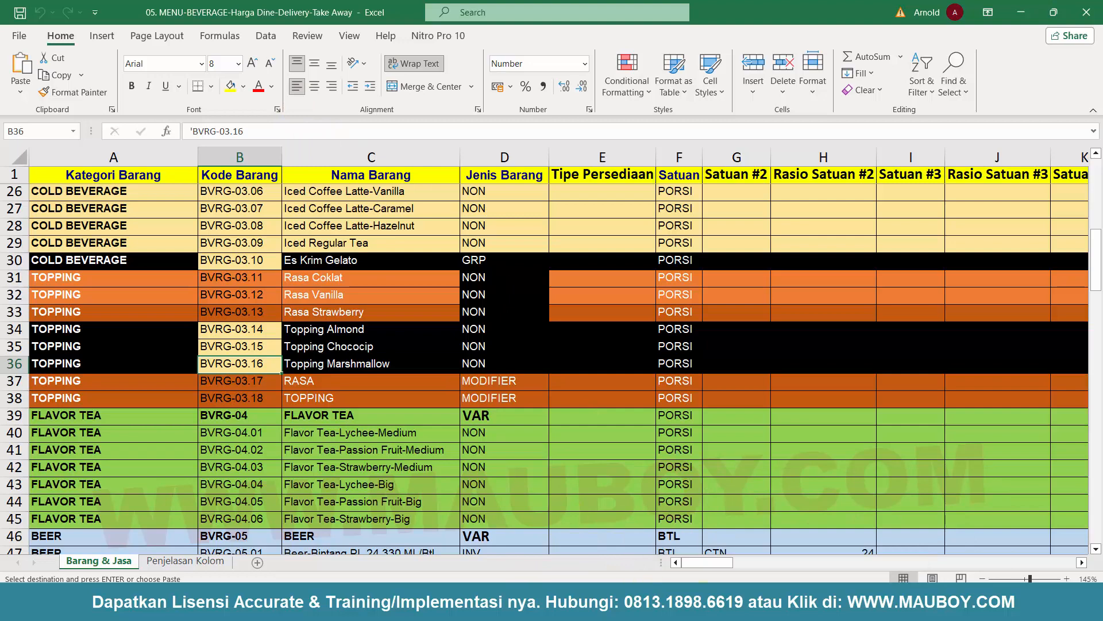
left_click(703, 602)
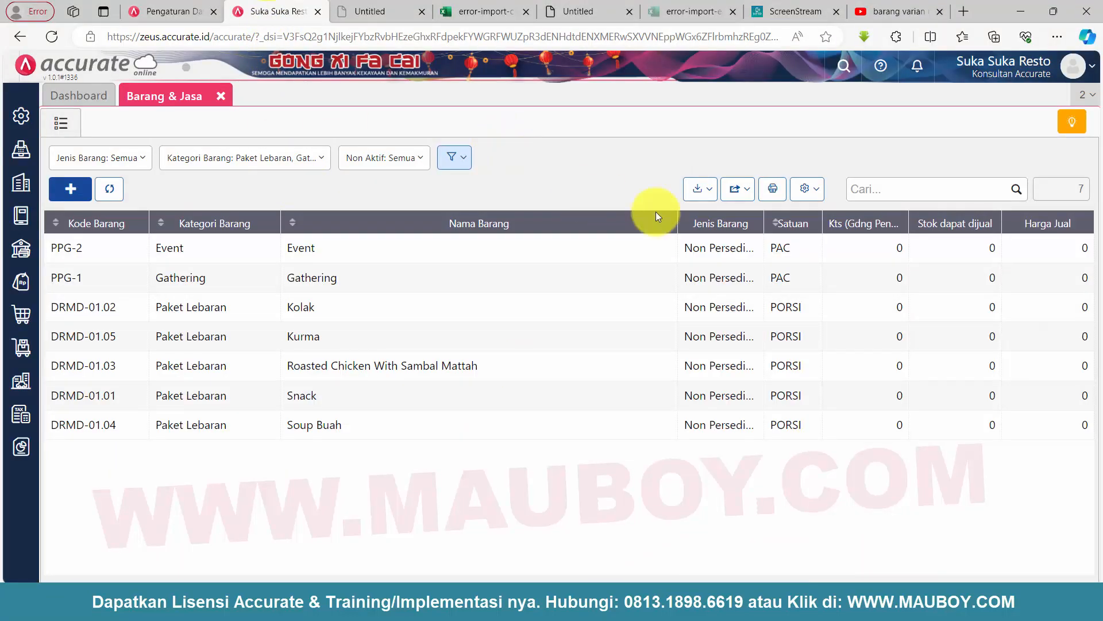
left_click(697, 188)
left_click(692, 214)
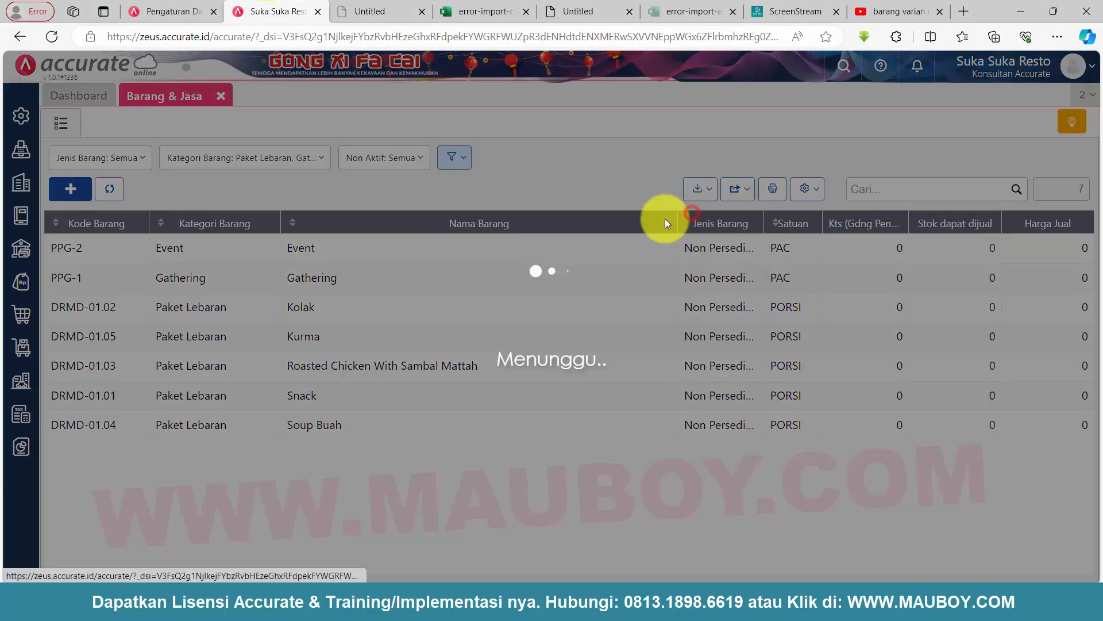
left_click(295, 454)
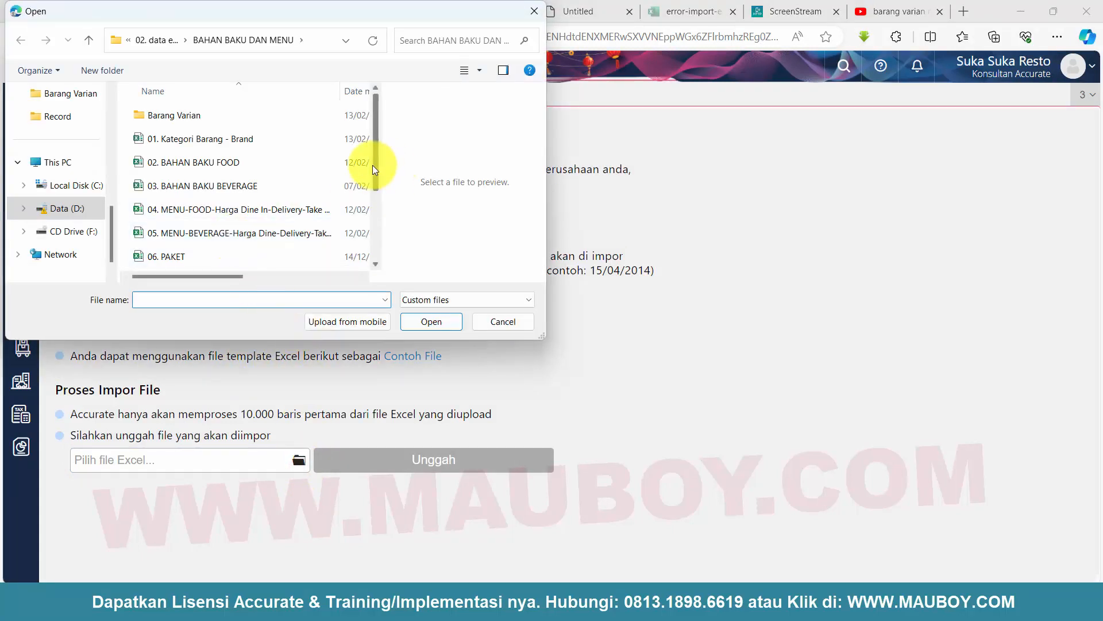
left_click_drag(372, 164, 370, 208)
left_click(183, 217)
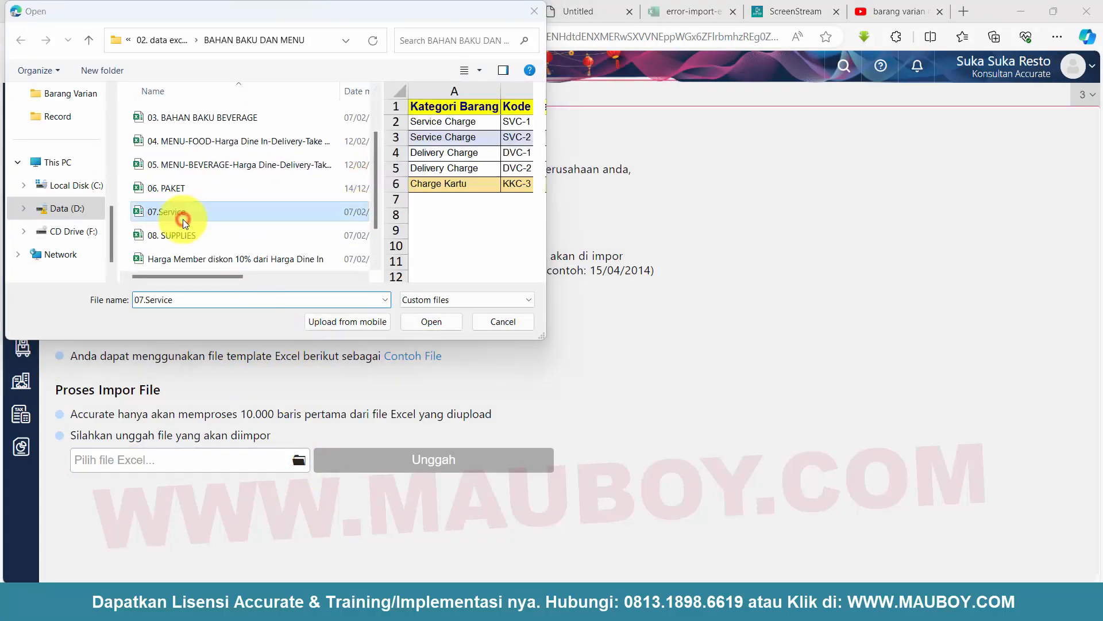
left_click(432, 321)
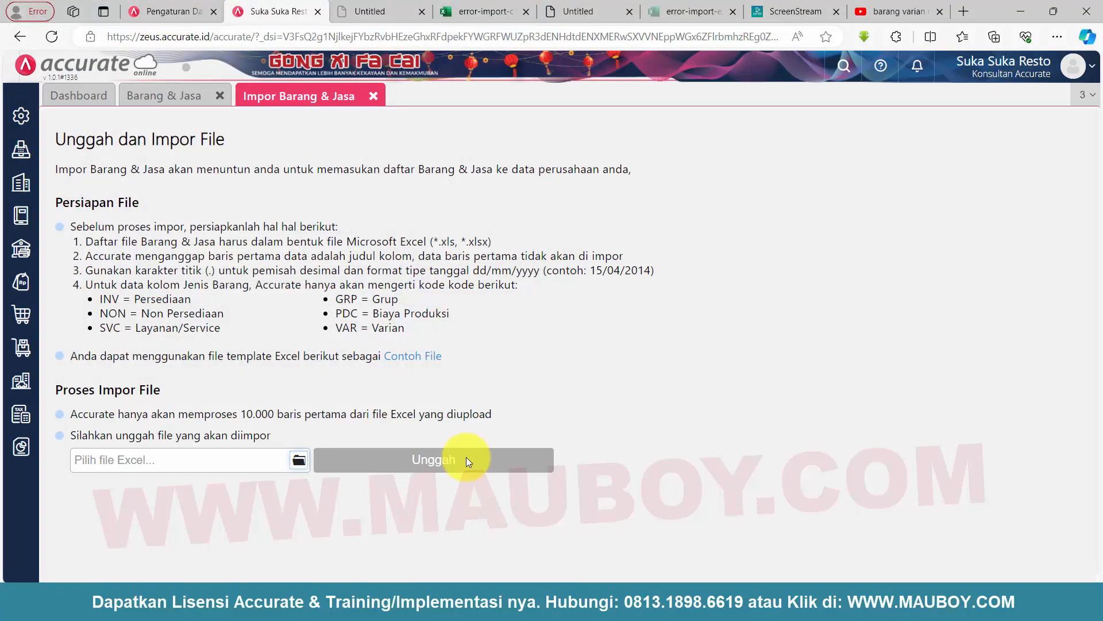
left_click(467, 459)
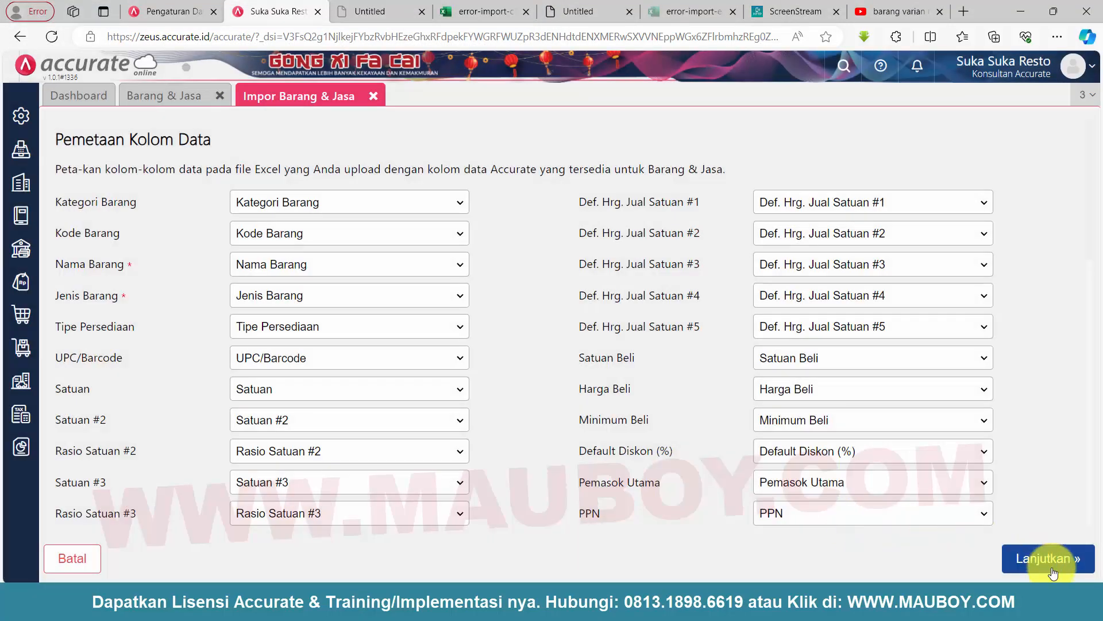
- Accept the default column mapping for the service items and run the import with the update-existing-data option left off
left_click(1047, 558)
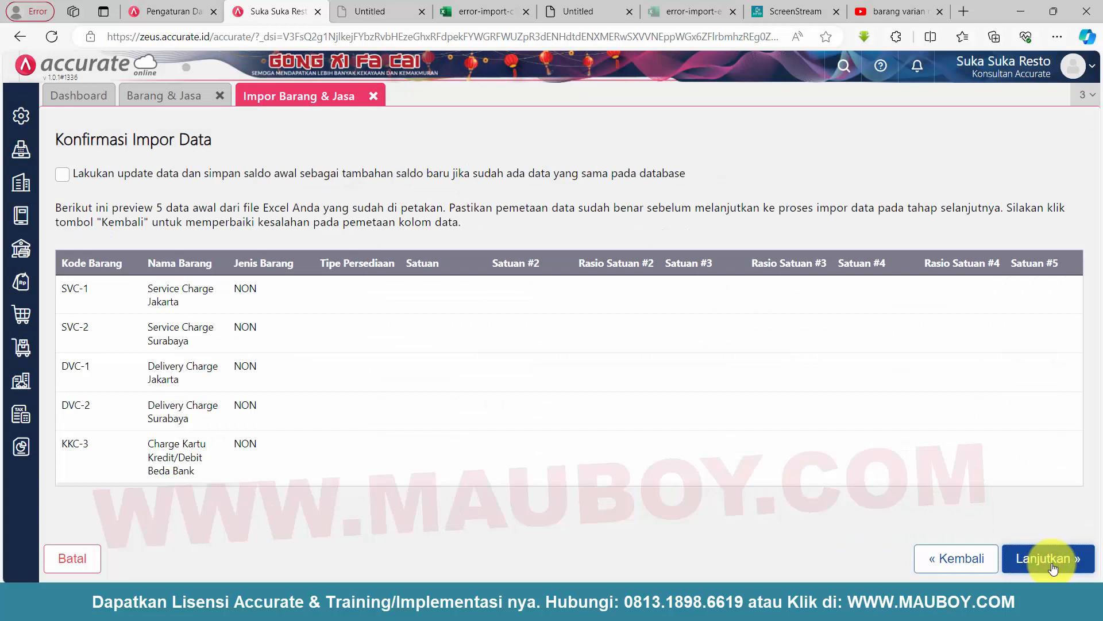
left_click(1048, 560)
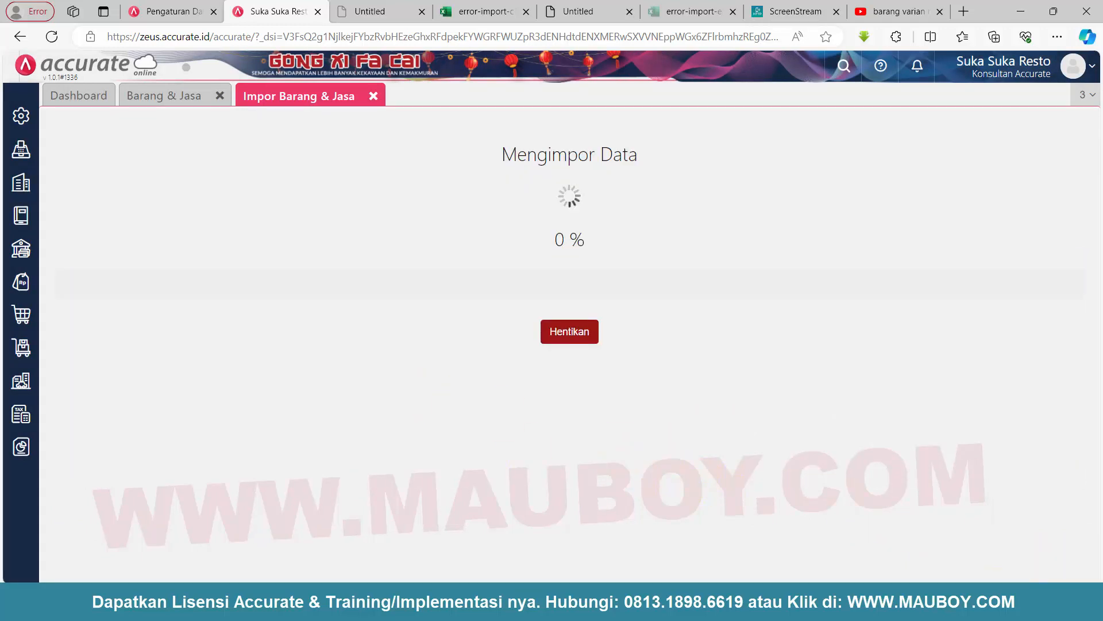
- Close the import result and check the categories listed in the 07.Service file in the BAHAN BAKU DAN MENU folder
mouse_move(751, 581)
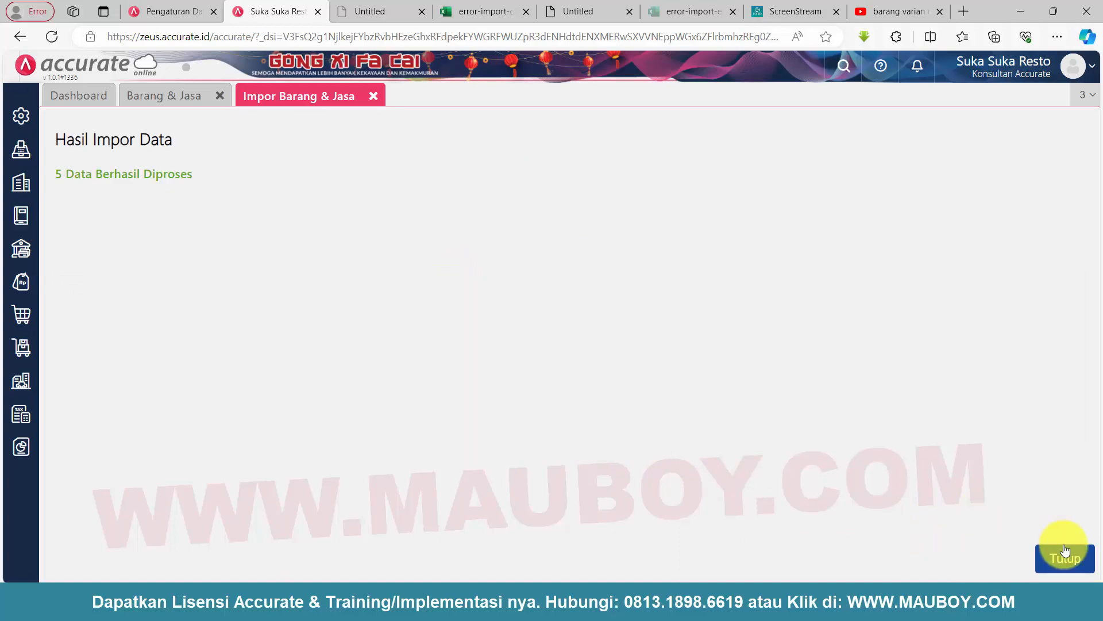
left_click(1065, 553)
mouse_move(831, 608)
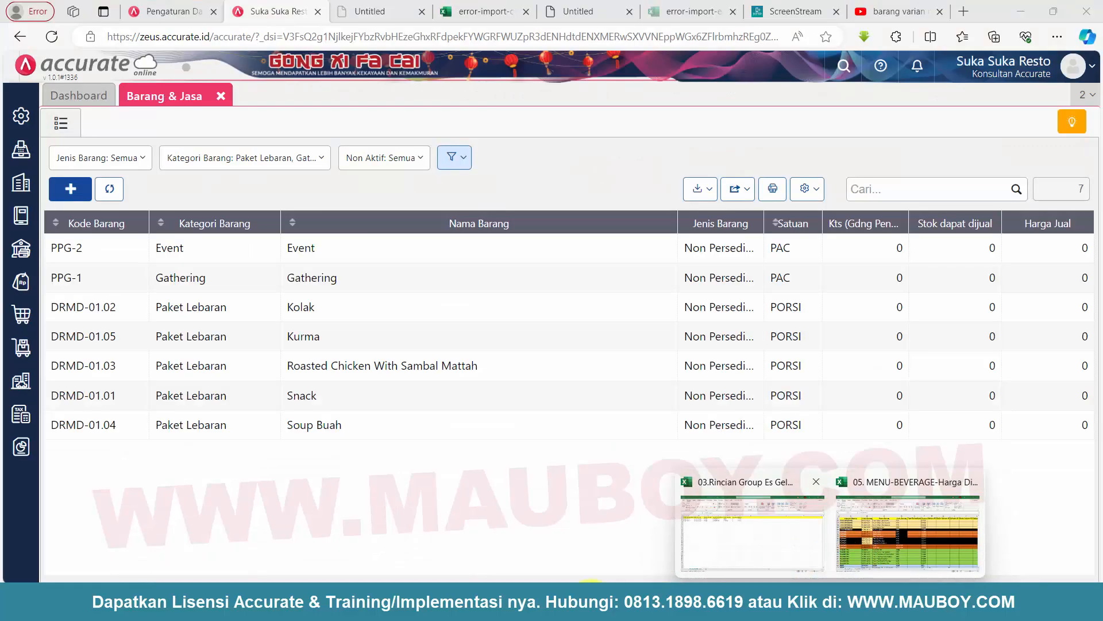
left_click(592, 602)
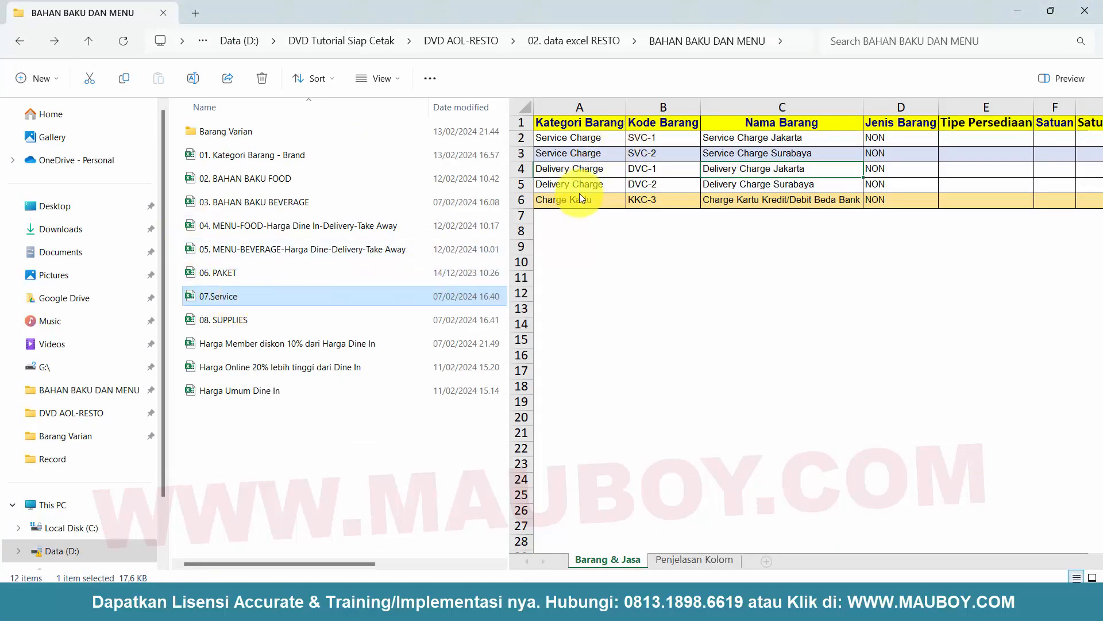
key("alt+Tab")
- Back in Accurate Online, clear the Kategori Barang filter of the Barang & Jasa list and filter by Service Charge
left_click(275, 160)
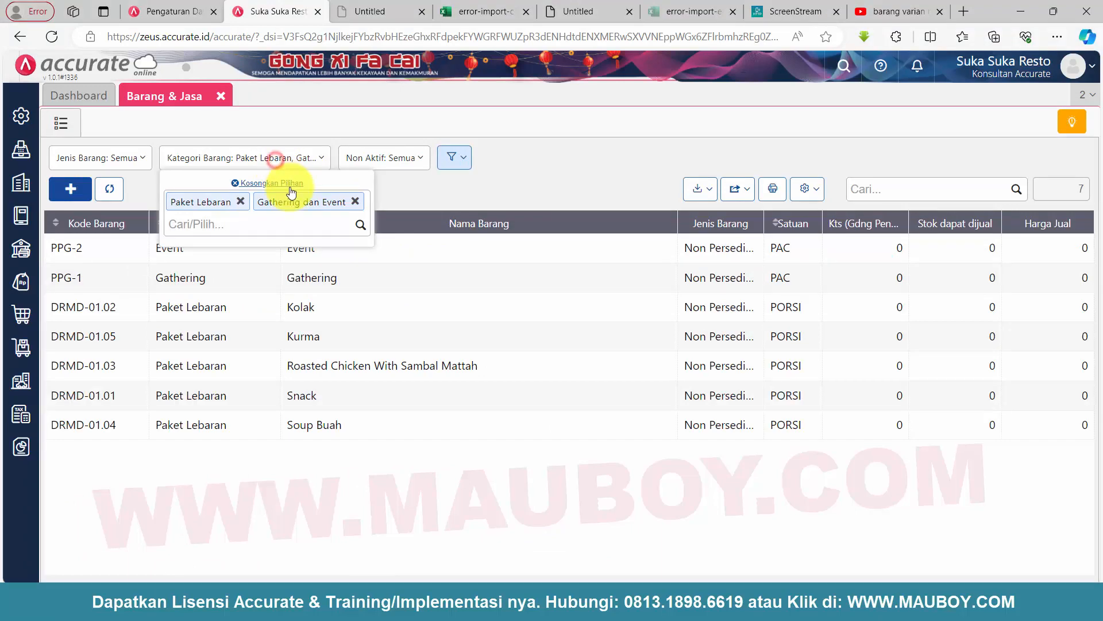
left_click(291, 184)
left_click(259, 187)
type("s")
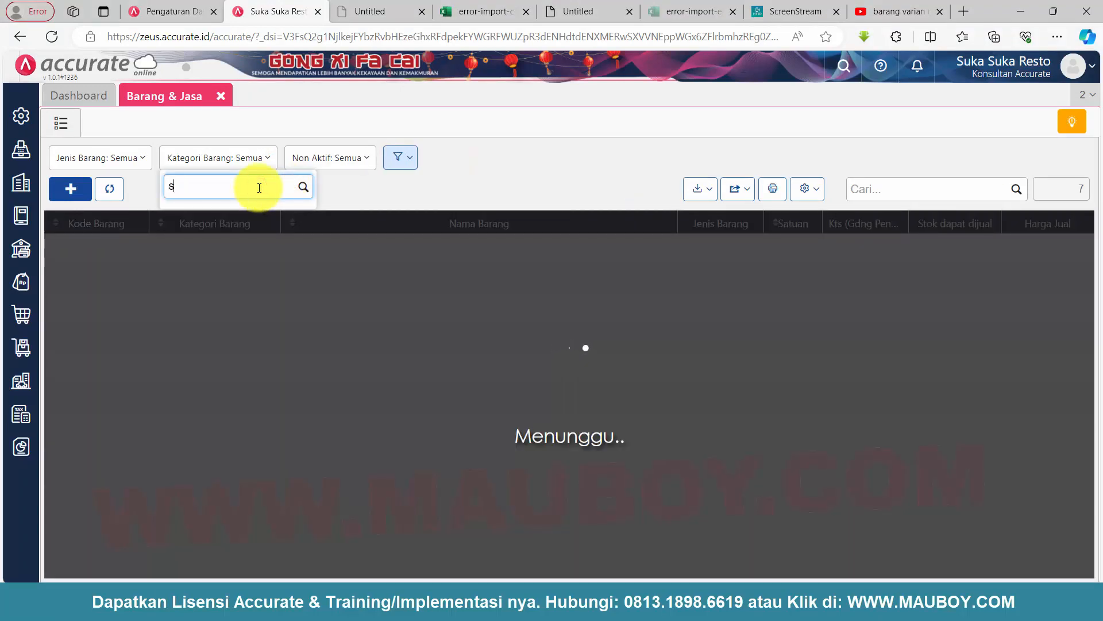
type("ervice")
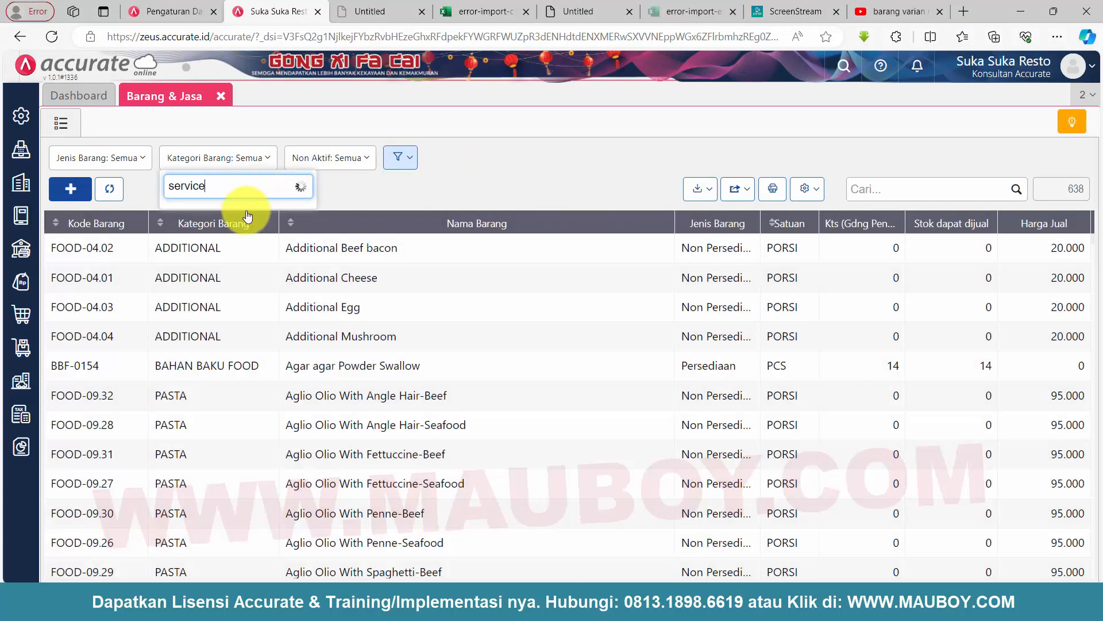
left_click(222, 213)
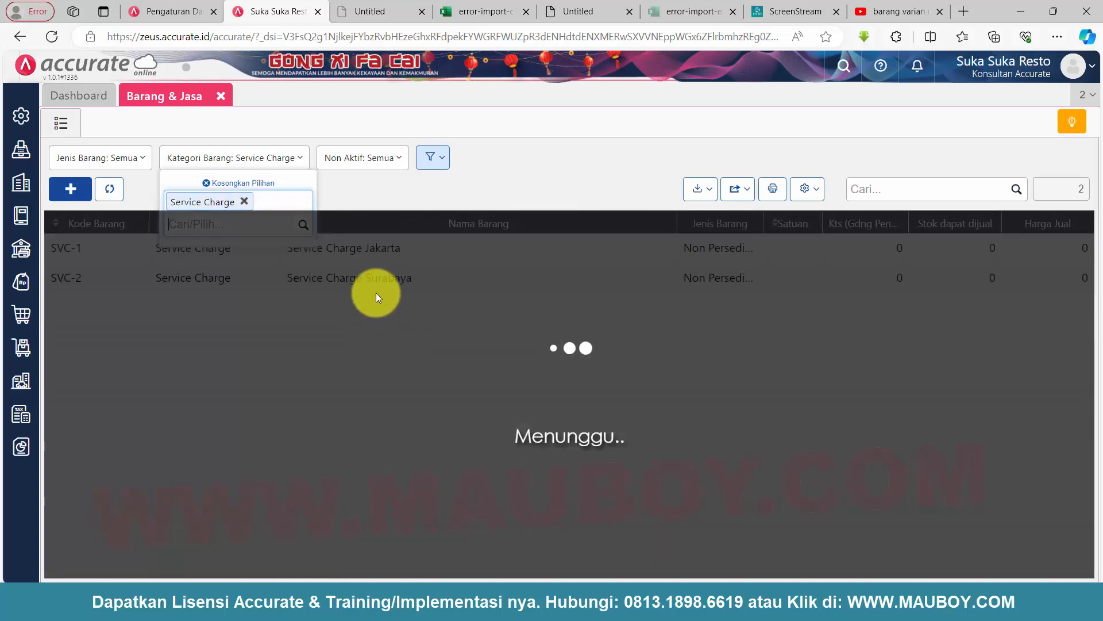
- Add the Delivery Charge and Charge Kartu categories to the Kategori Barang filter and close the selection
left_click(221, 223)
type("de")
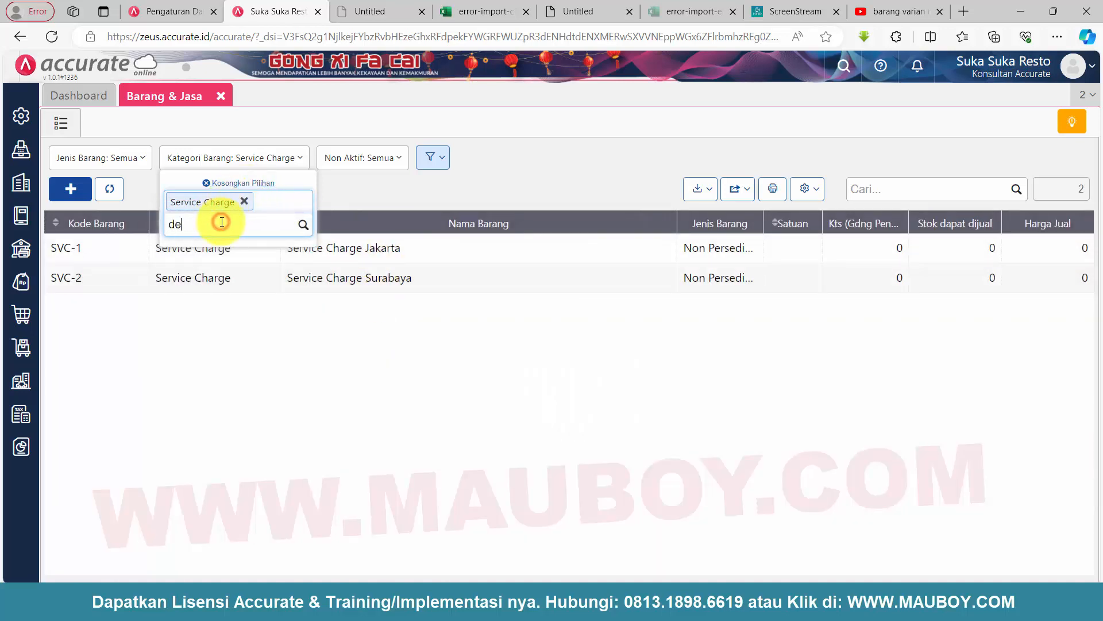
type("livery")
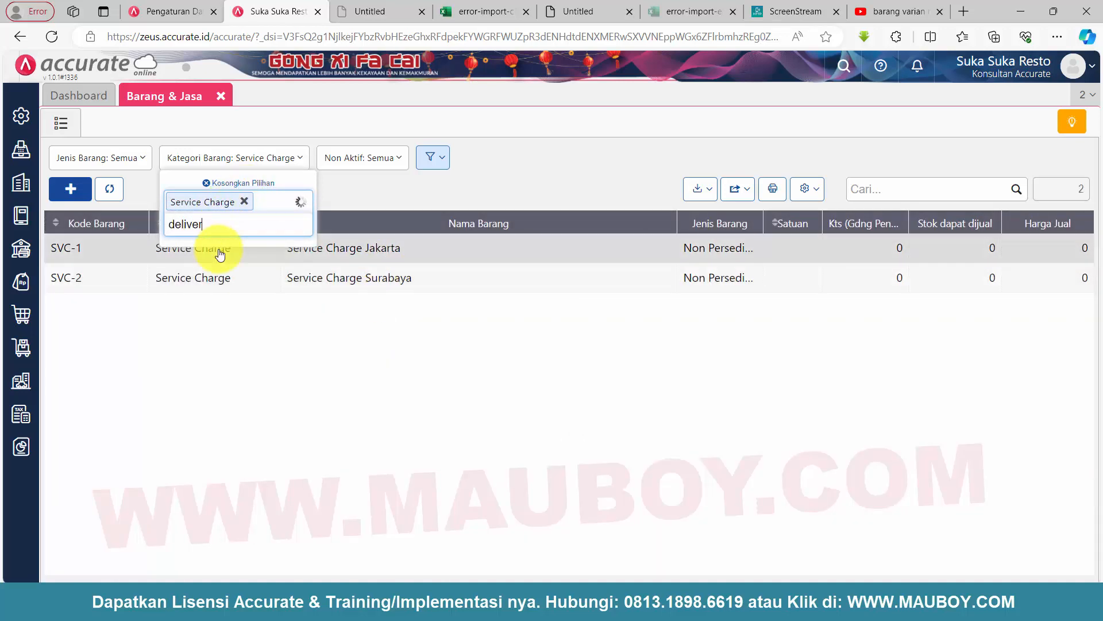
left_click(220, 249)
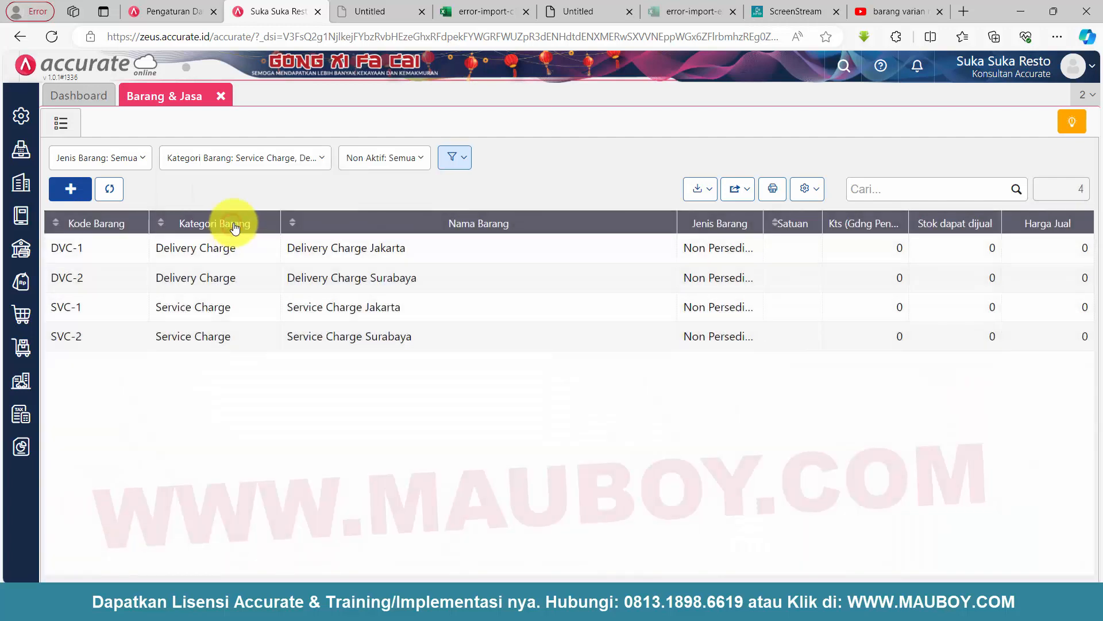
left_click(232, 153)
left_click(229, 213)
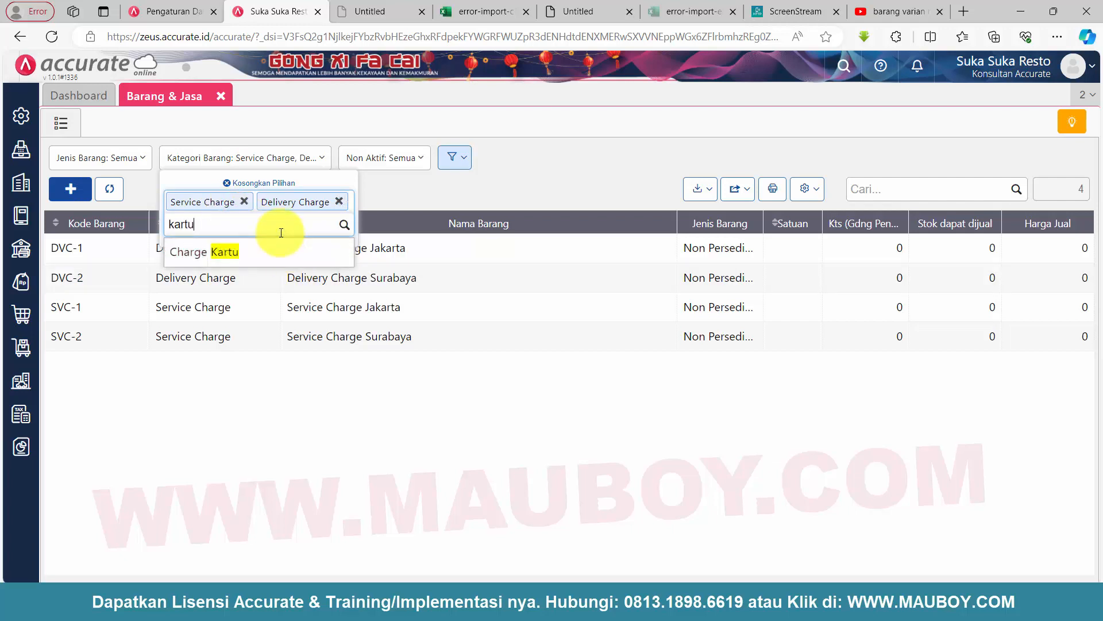
left_click(277, 250)
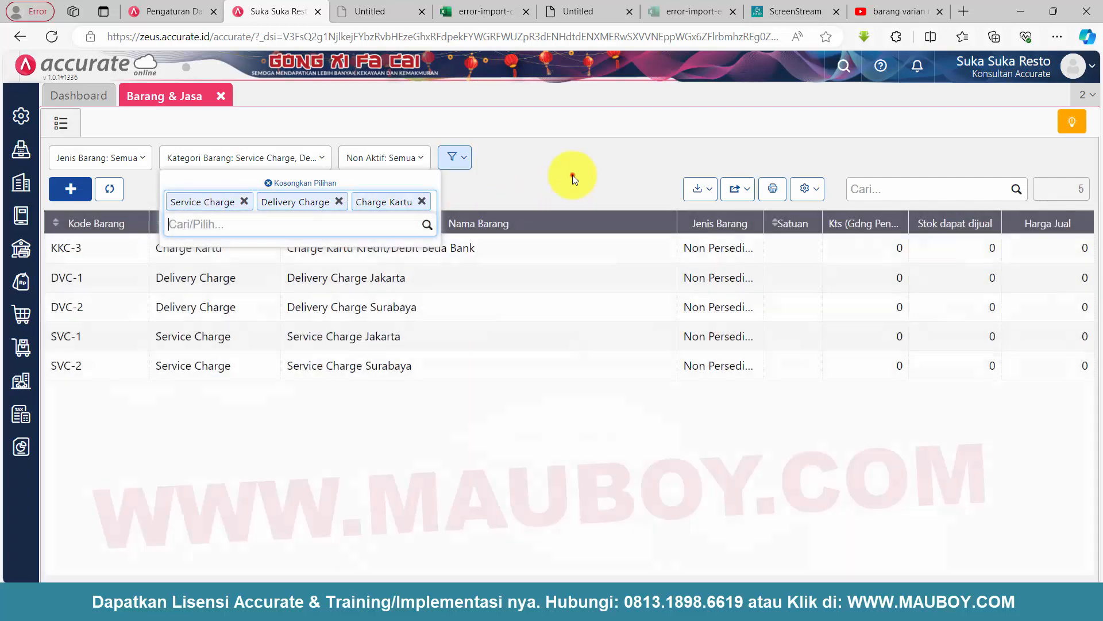
left_click(572, 176)
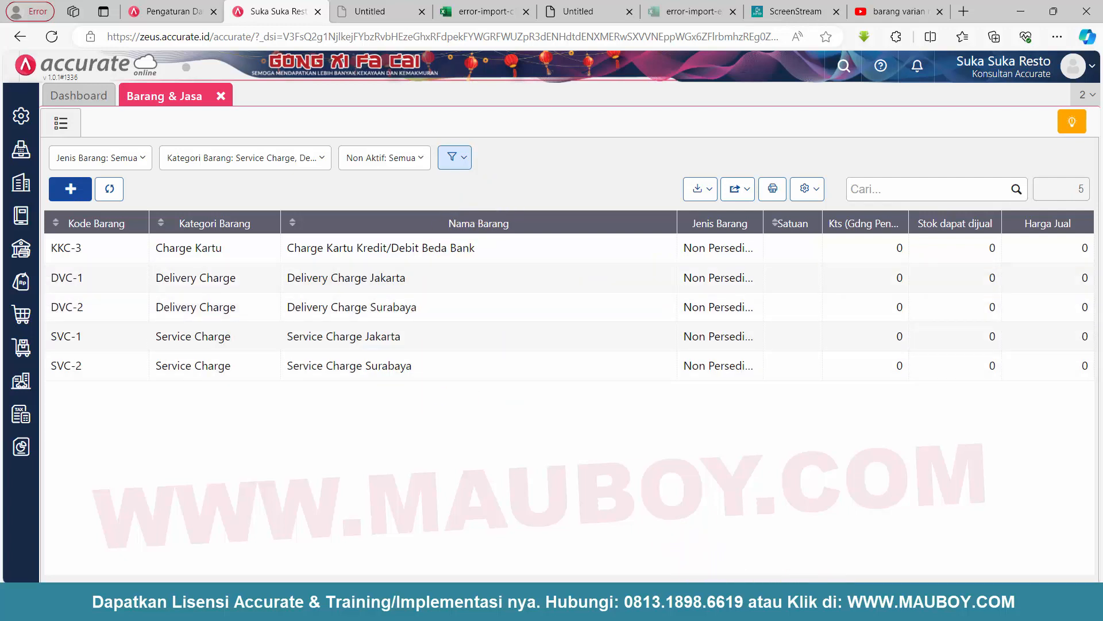
- Switch to the Kerangka Pembuatan Database Resto document and make the Import Service line bold in the checklist
mouse_move(664, 491)
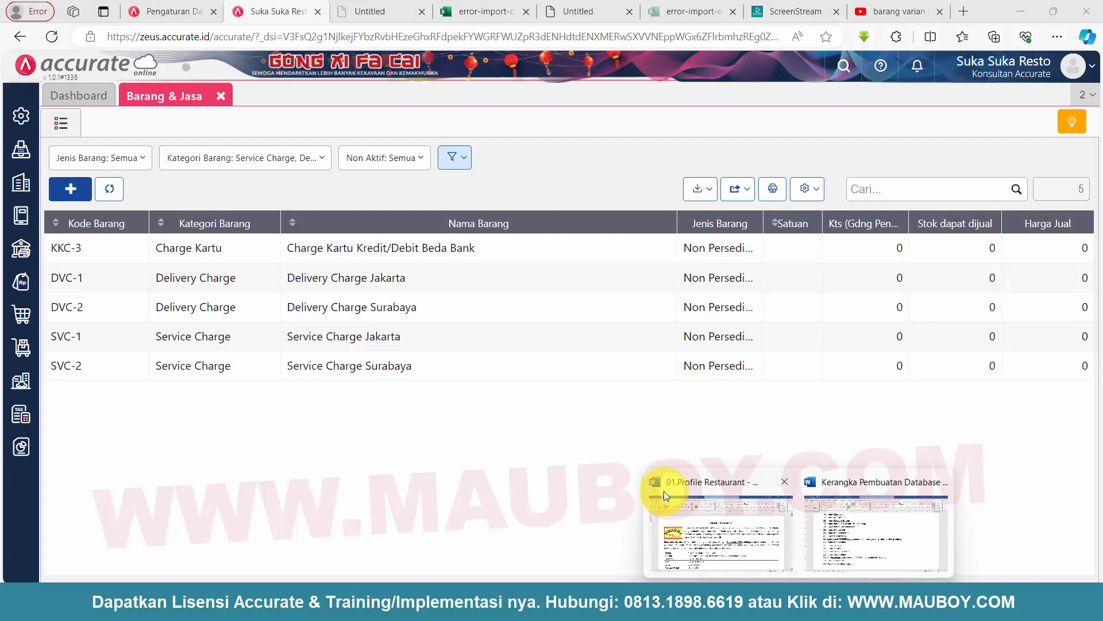
left_click(856, 522)
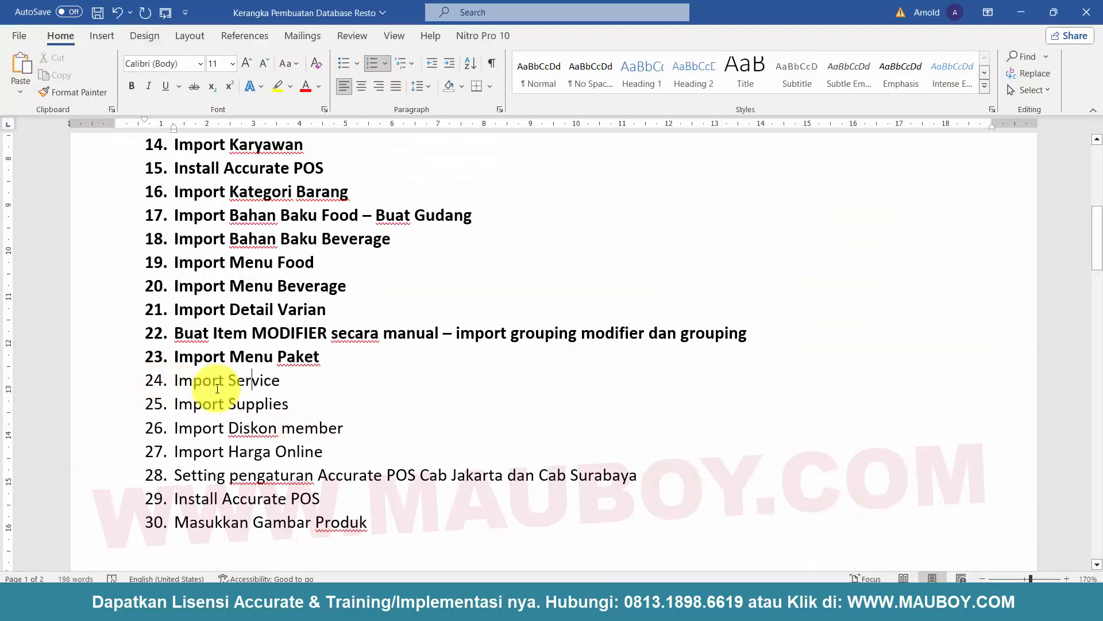
left_click(283, 384)
left_click_drag(284, 383, 123, 378)
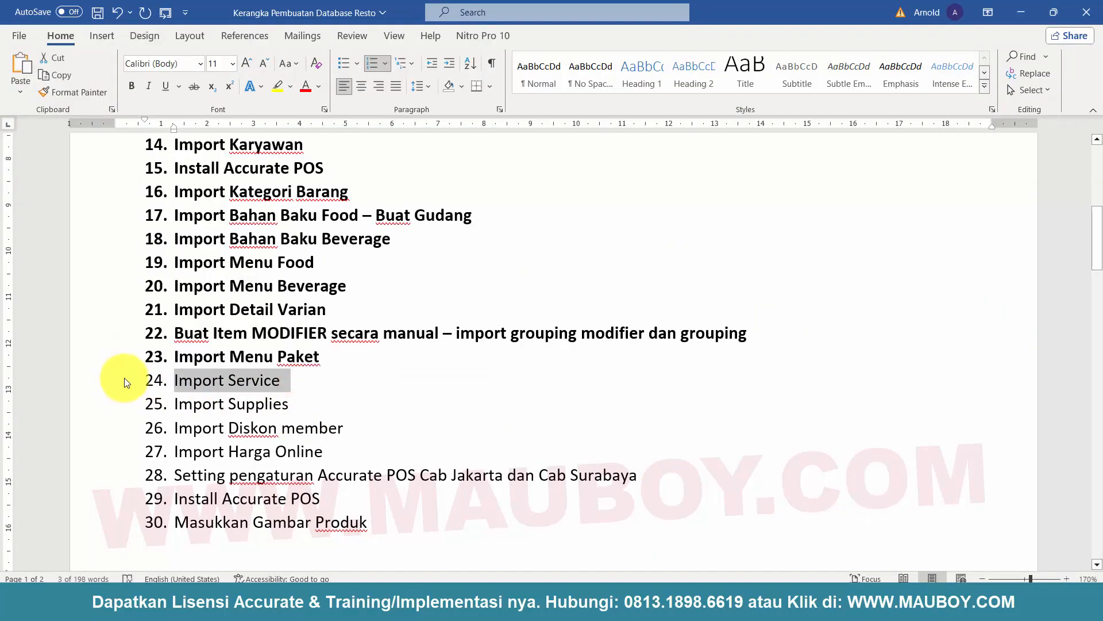
key("ctrl+b")
left_click(354, 398)
- Point out Import Supplies as the upcoming task and open the 08. SUPPLIES workbook from the BAHAN BAKU DAN MENU folder
left_click_drag(304, 406, 171, 406)
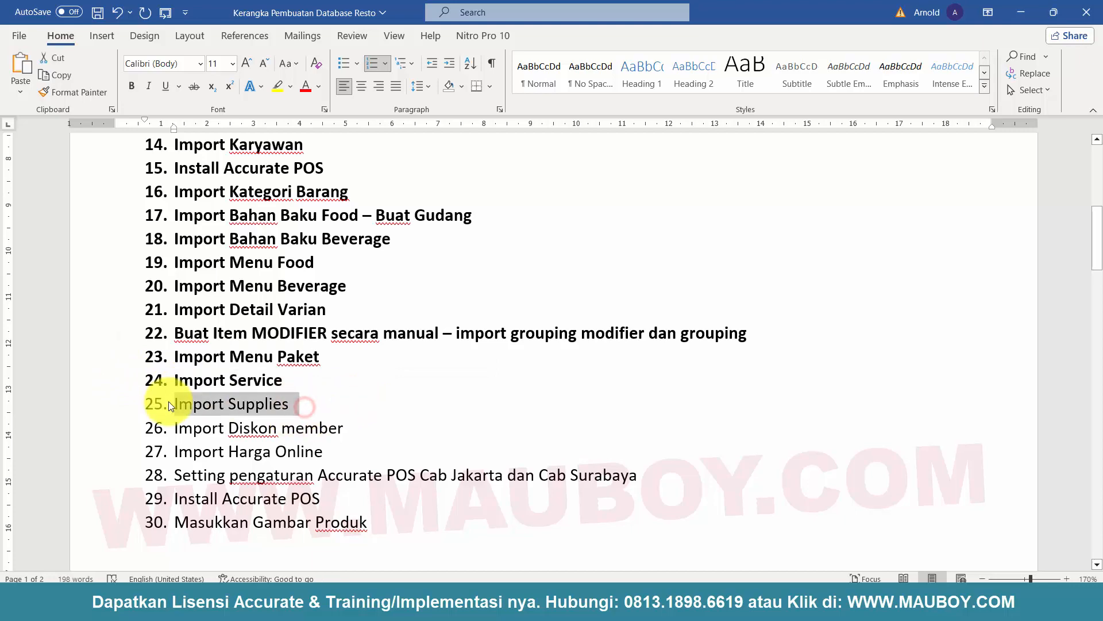
left_click(525, 430)
left_click(579, 602)
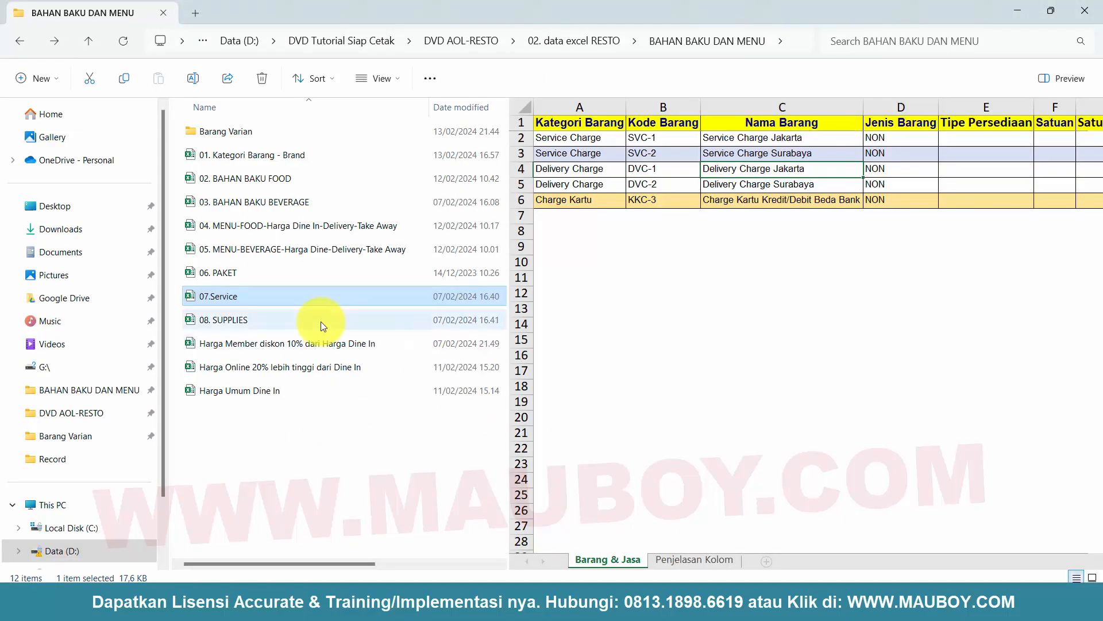
left_click(252, 320)
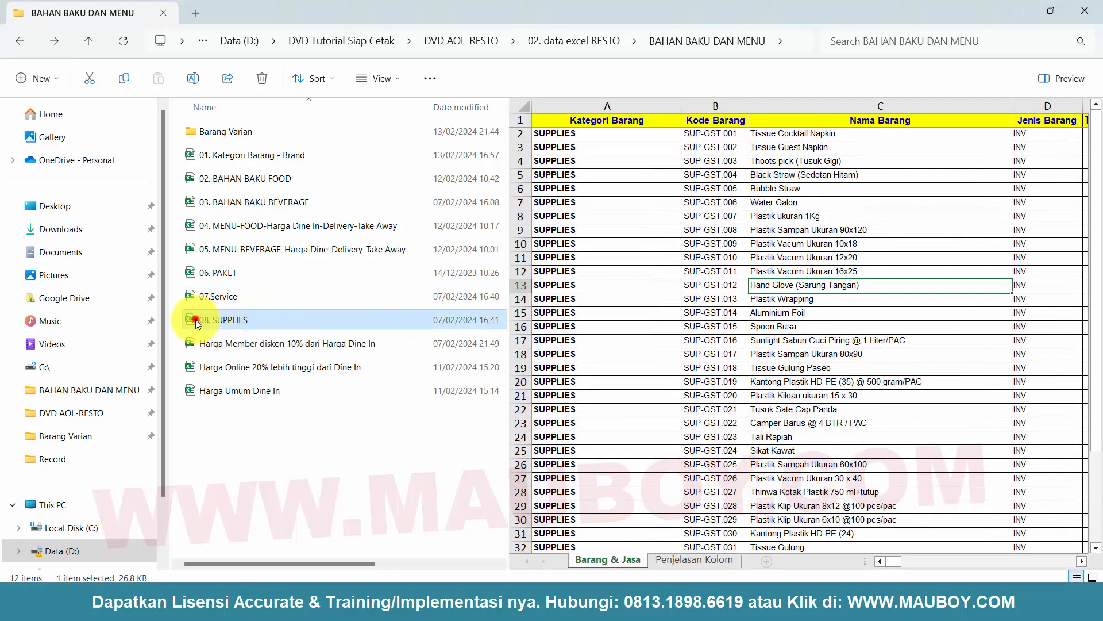
key("alt+Tab")
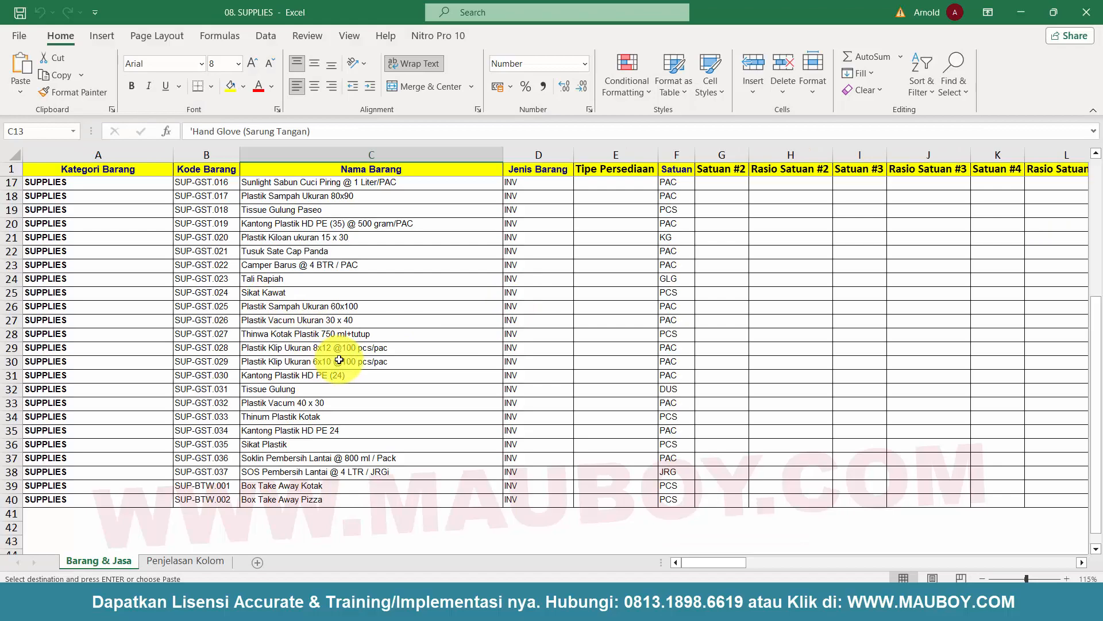
- Enlarge the supplies sheet and look through the item names from Tissue Cocktail Napkin to the end of the list
scroll(339, 360, "up", 3, "ctrl")
scroll(460, 359, "up", 4)
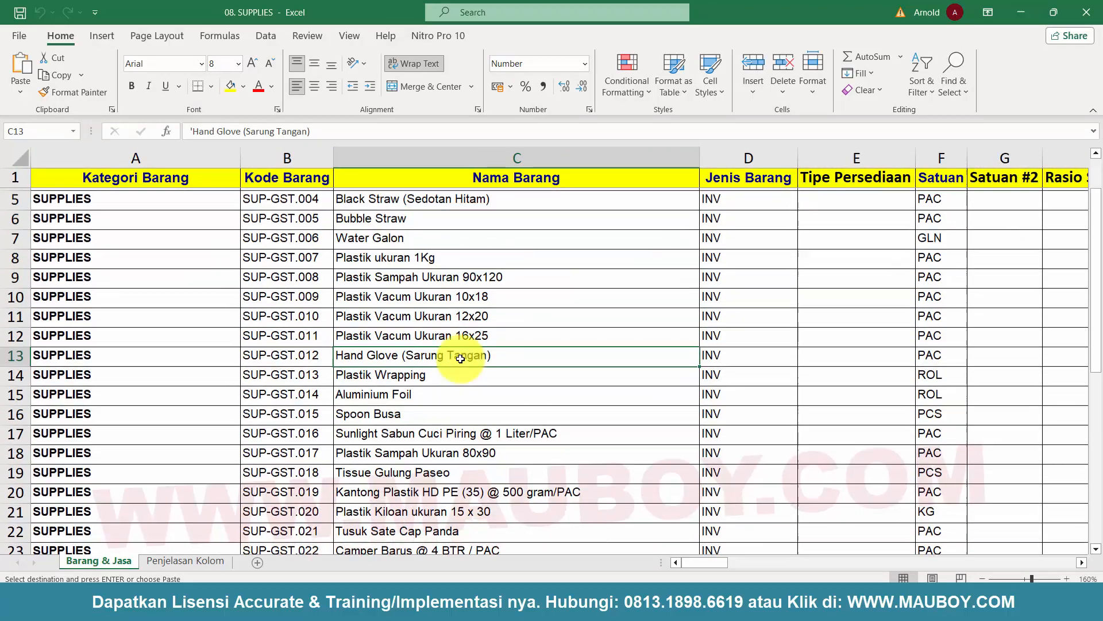
scroll(460, 359, "up", 1)
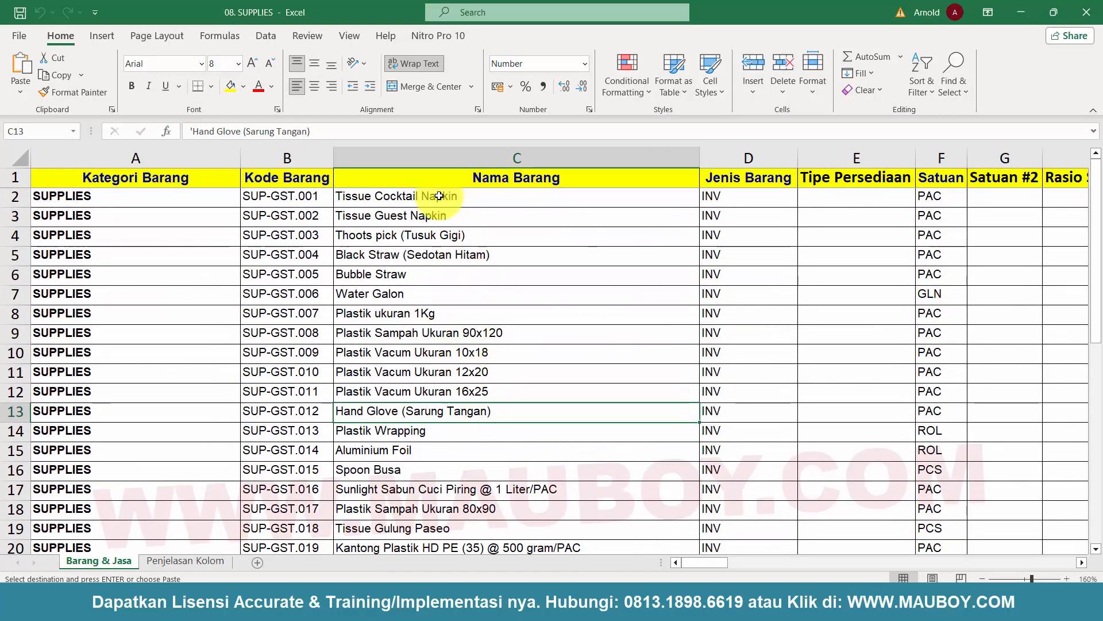
left_click(401, 216)
left_click(404, 271)
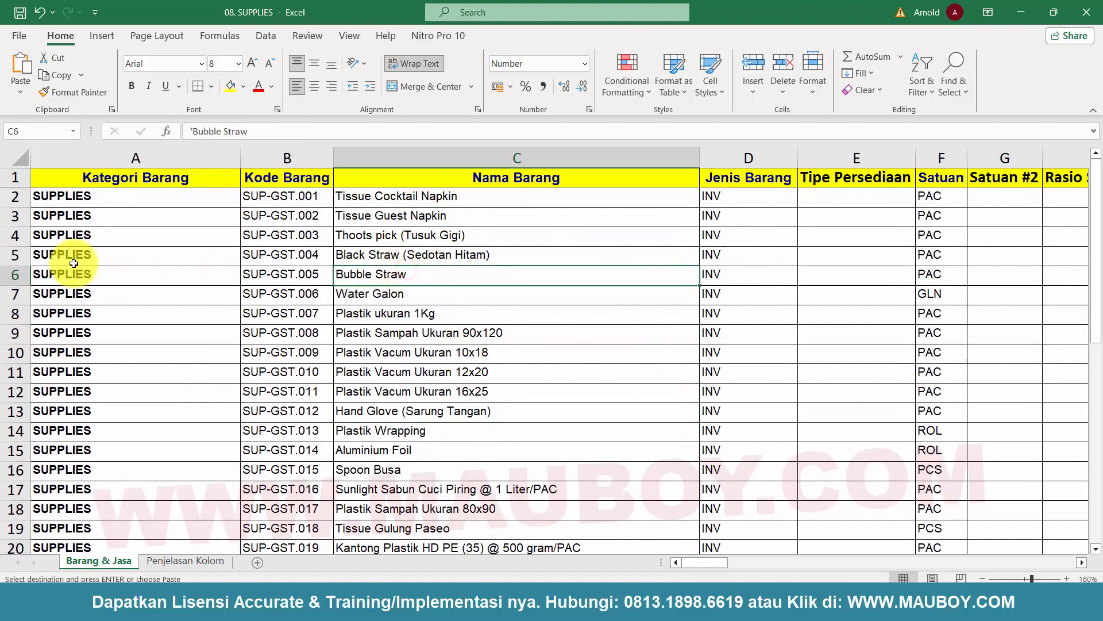
left_click(20, 274)
left_click(446, 300)
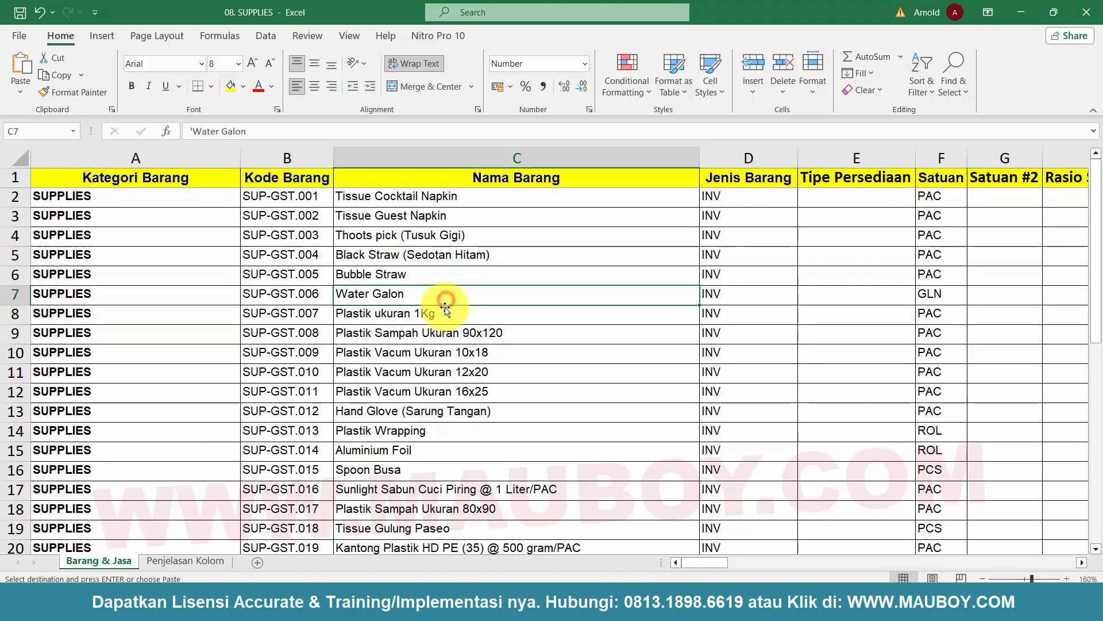
scroll(446, 306, "down", 3)
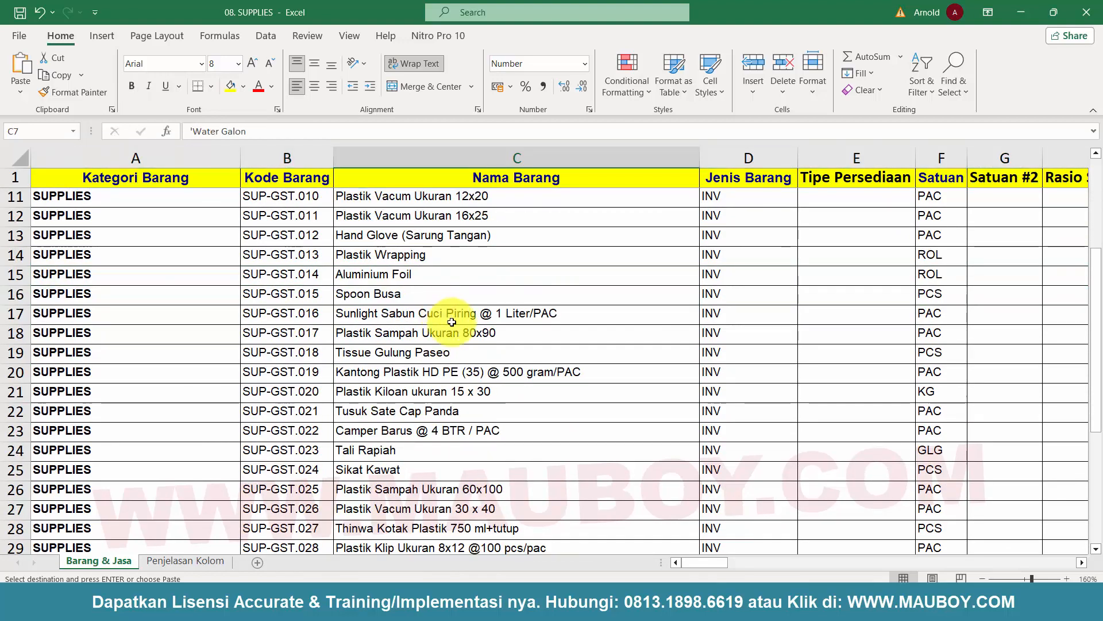
scroll(729, 412, "down", 6)
- Examine the Jenis Barang and Satuan values of the supply items and the columns further along the sheet
left_click(730, 409)
scroll(731, 408, "up", 9)
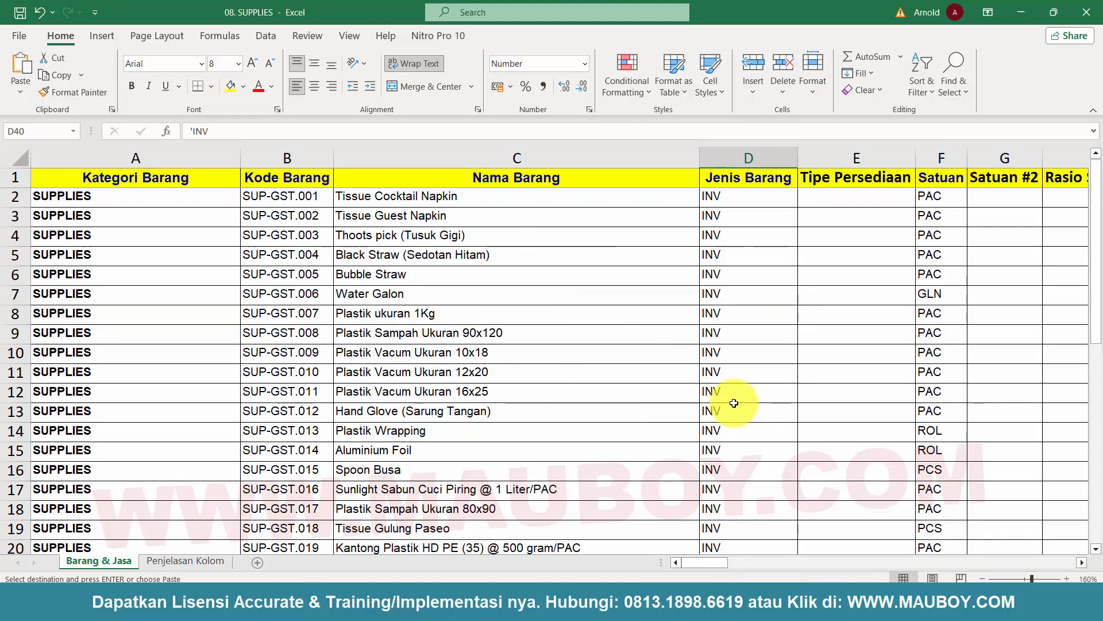
left_click(756, 298)
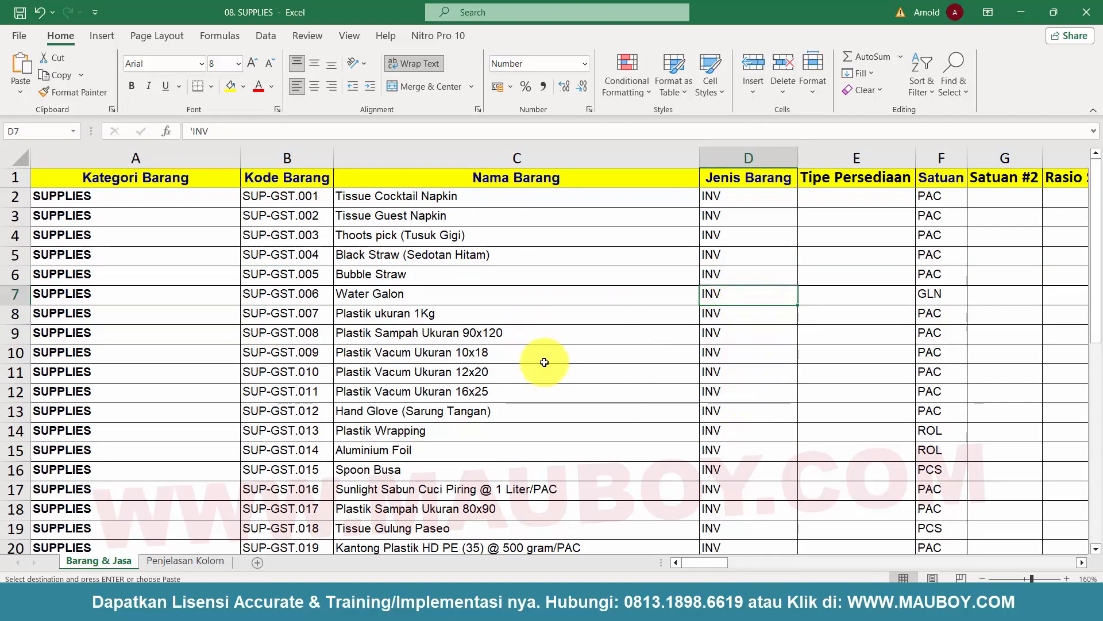
scroll(750, 418, "down", 6)
scroll(752, 418, "up", 3)
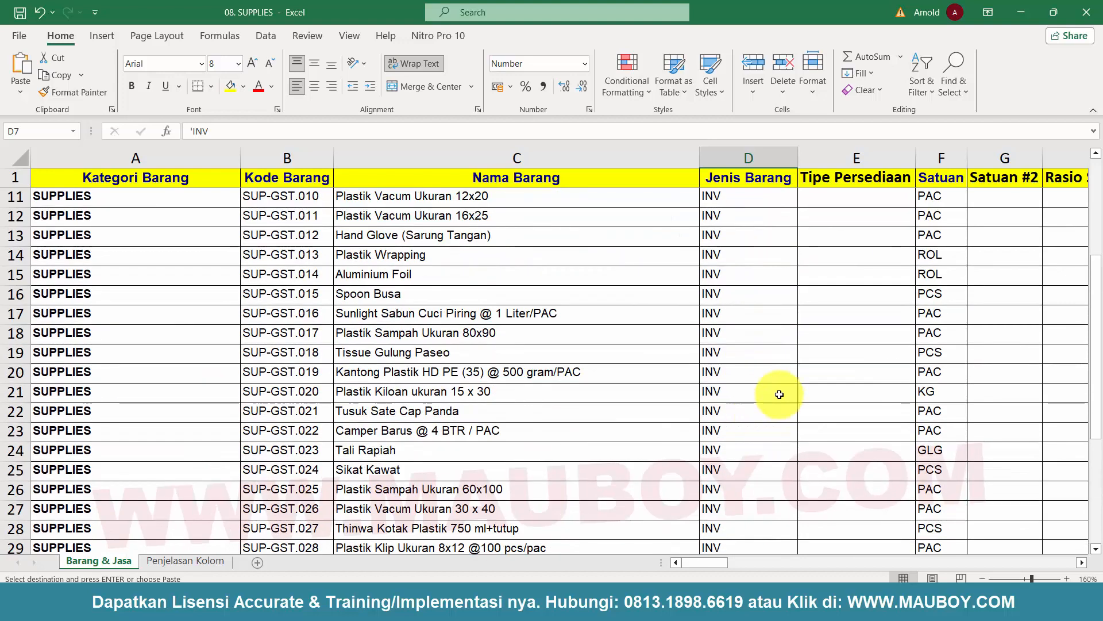
left_click_drag(943, 196, 936, 510)
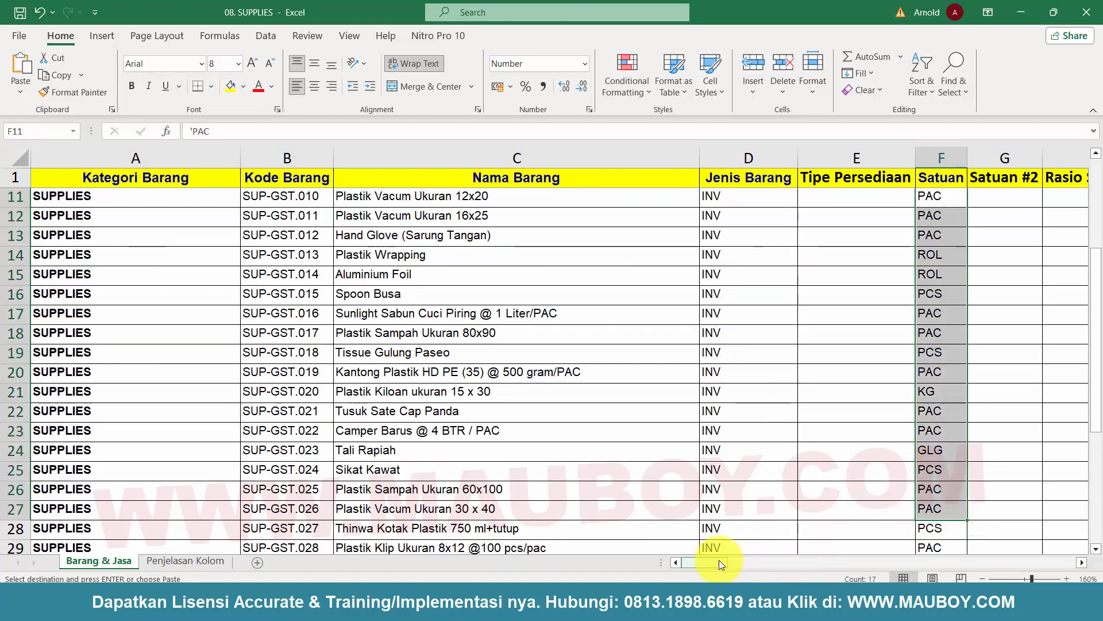
left_click_drag(719, 560, 601, 509)
- Review the full supplies list again, examining Tissue Gulung, Plastik Vacum 40 x 30 and the two Box Take Away items
scroll(626, 458, "down", 6)
scroll(630, 467, "up", 7)
scroll(630, 466, "up", 2)
left_click(423, 398)
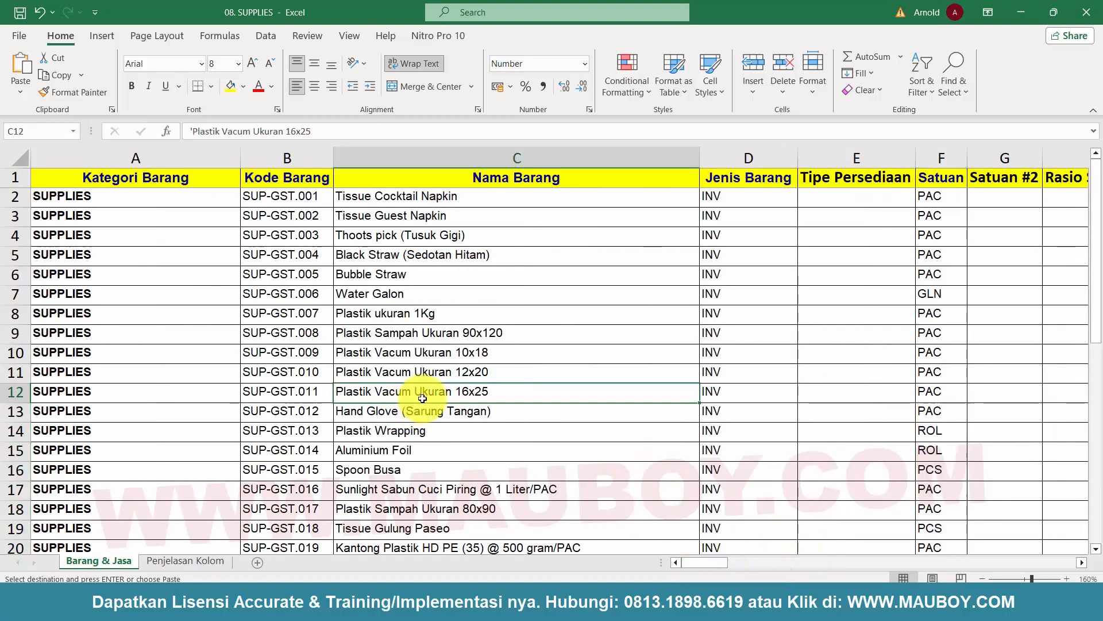
scroll(440, 414, "down", 5)
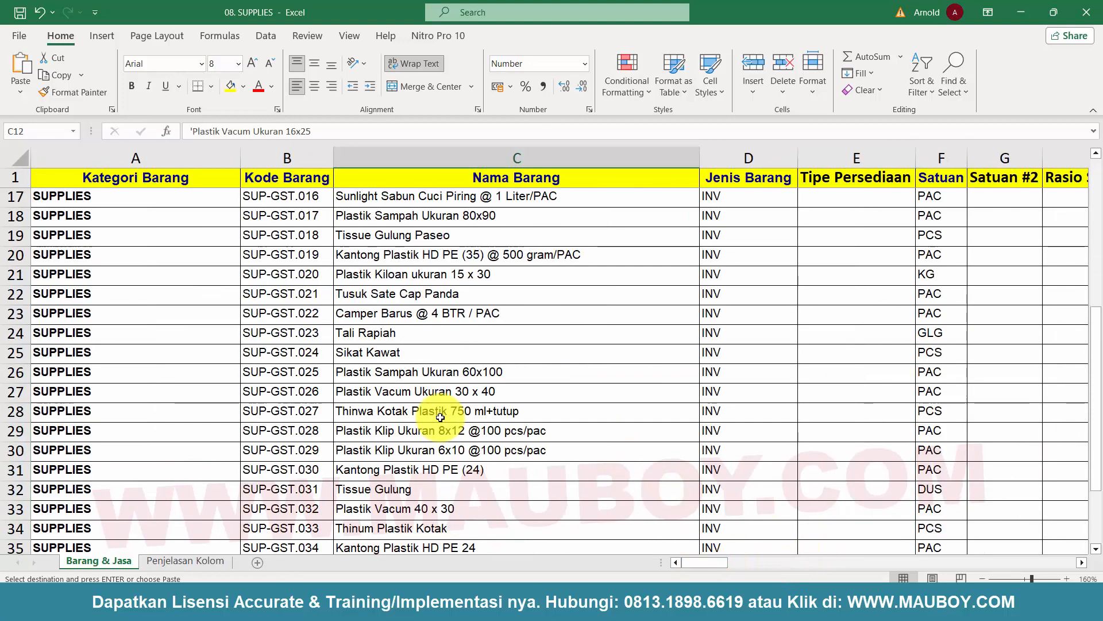
scroll(440, 416, "down", 3)
left_click(383, 392)
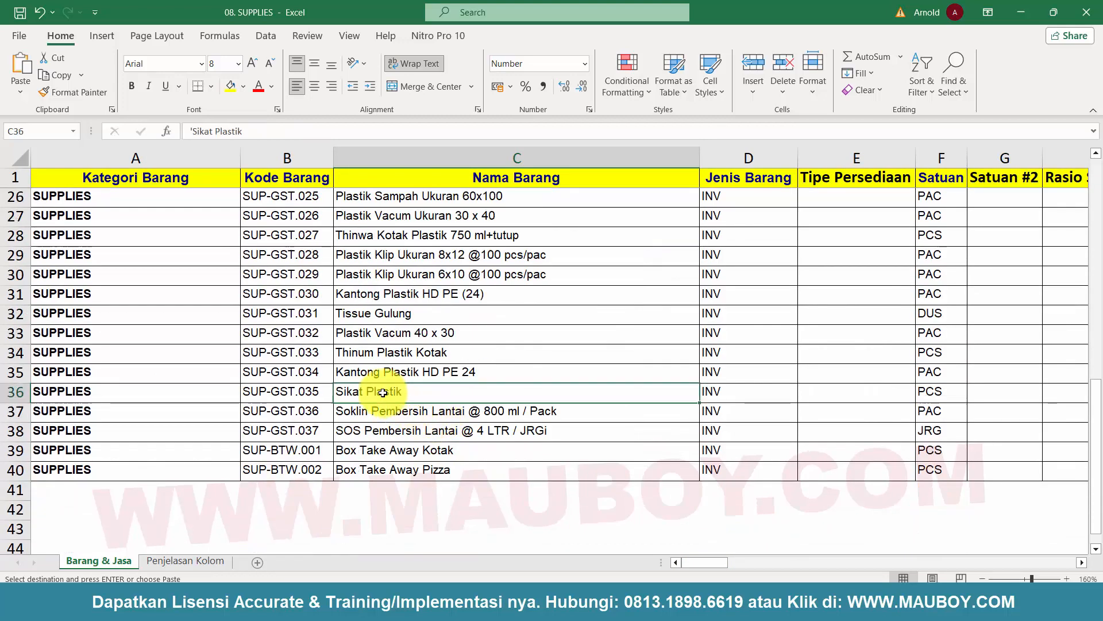
left_click(399, 320)
left_click(397, 339)
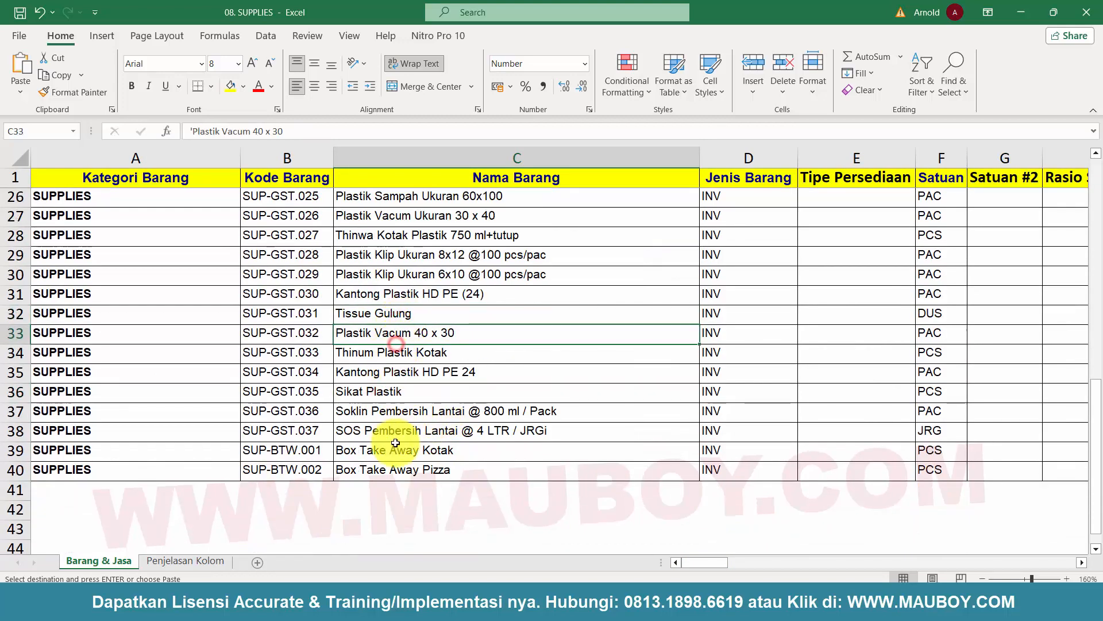
left_click(396, 451)
left_click(397, 471)
left_click(395, 454)
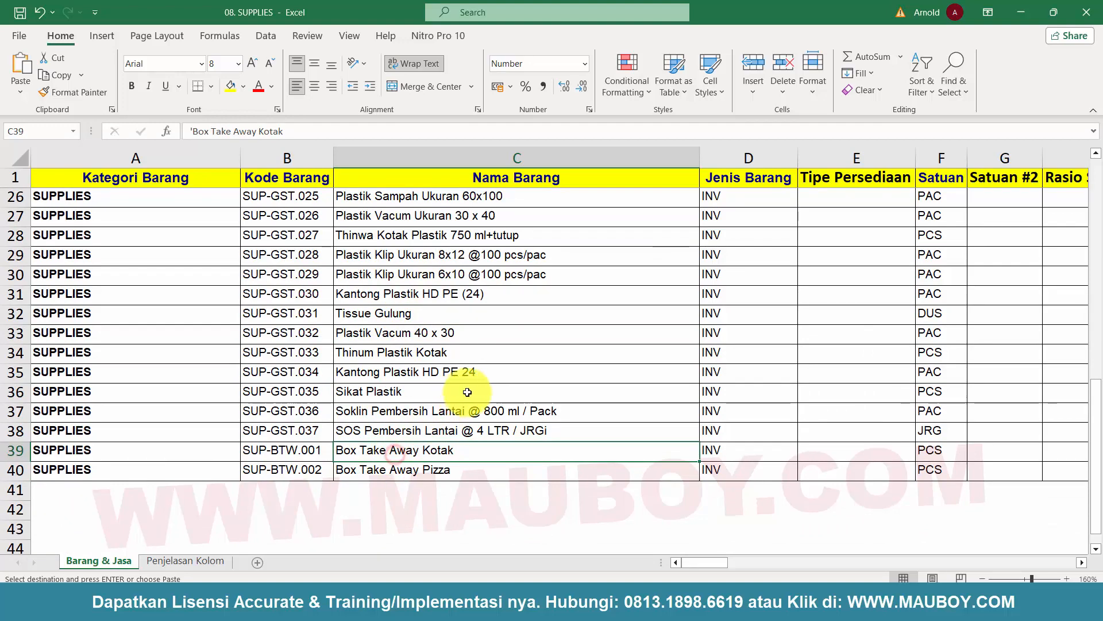
scroll(467, 392, "up", 8)
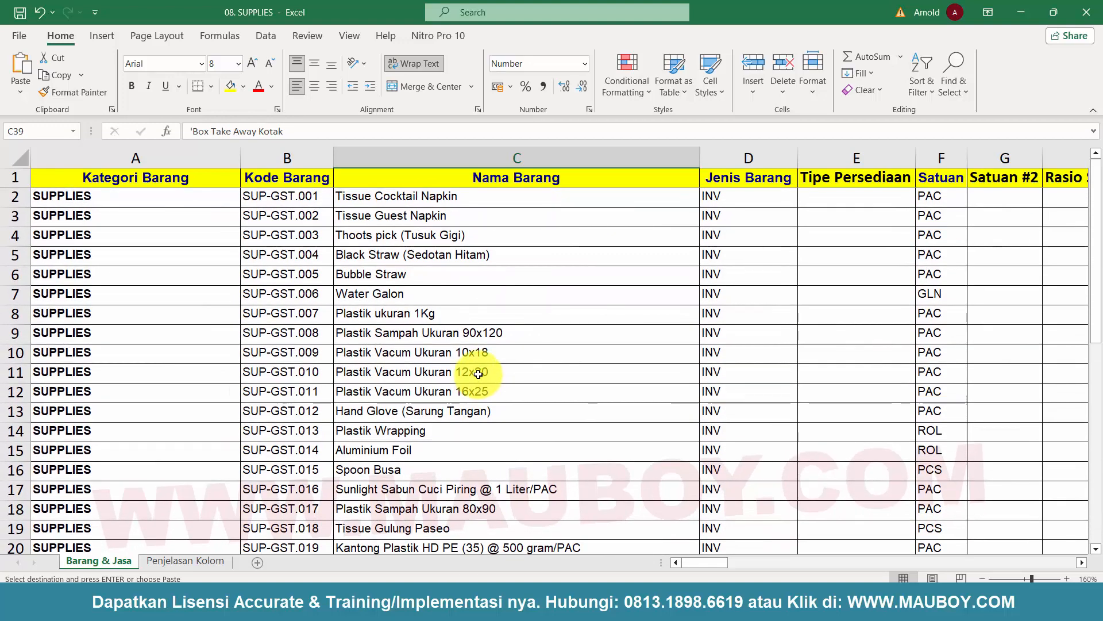
- Fit the Kategori Barang and Kode Barang columns to their contents and close the 08. SUPPLIES workbook
left_click(442, 244)
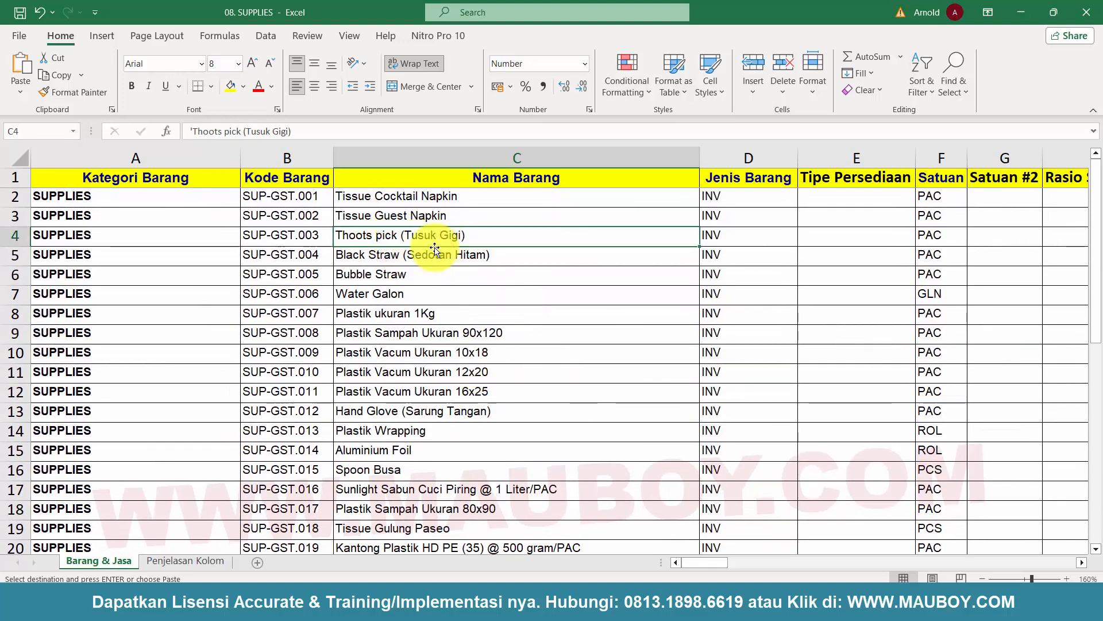
double_click(242, 164)
left_click(397, 276)
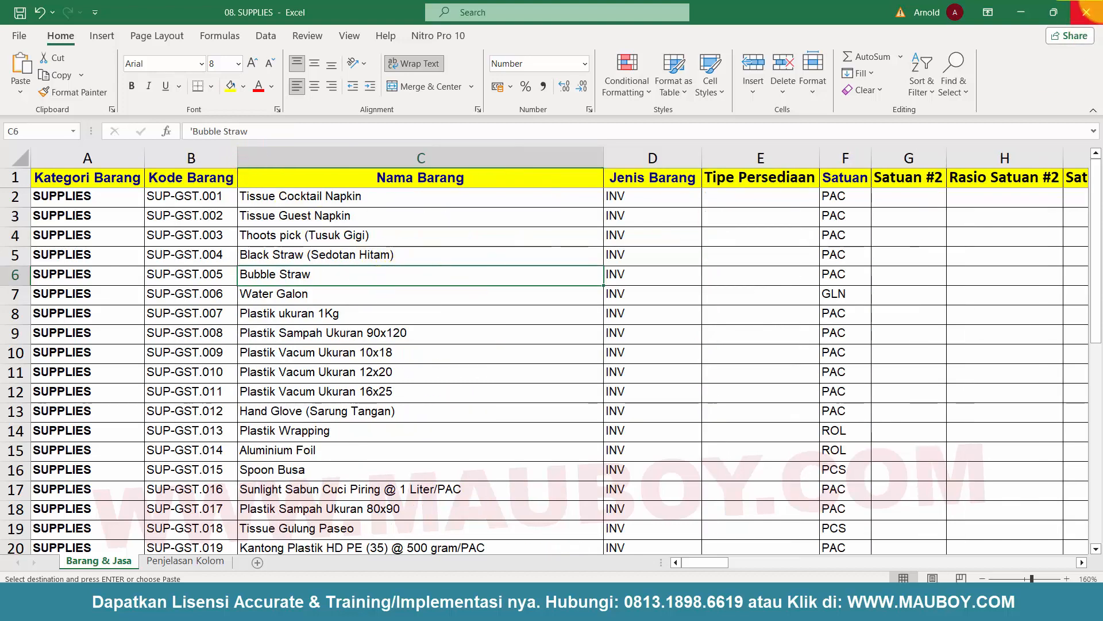
left_click(1096, 16)
left_click(570, 320)
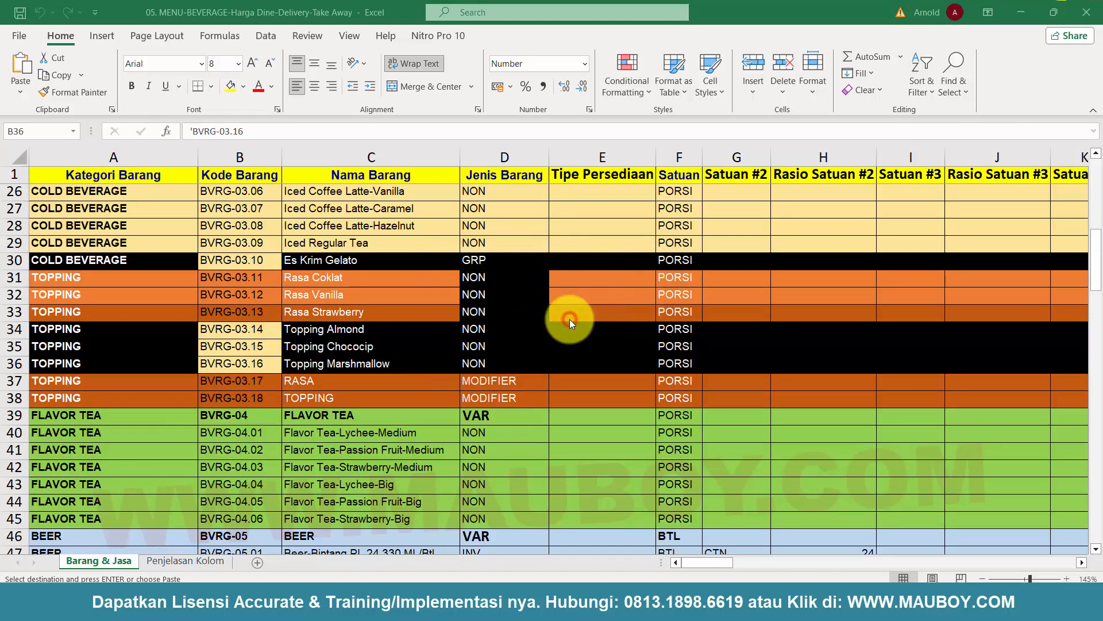
- Switch to Accurate Online and upload the 08. SUPPLIES file through the Excel import of Barang & Jasa
key("alt+Tab")
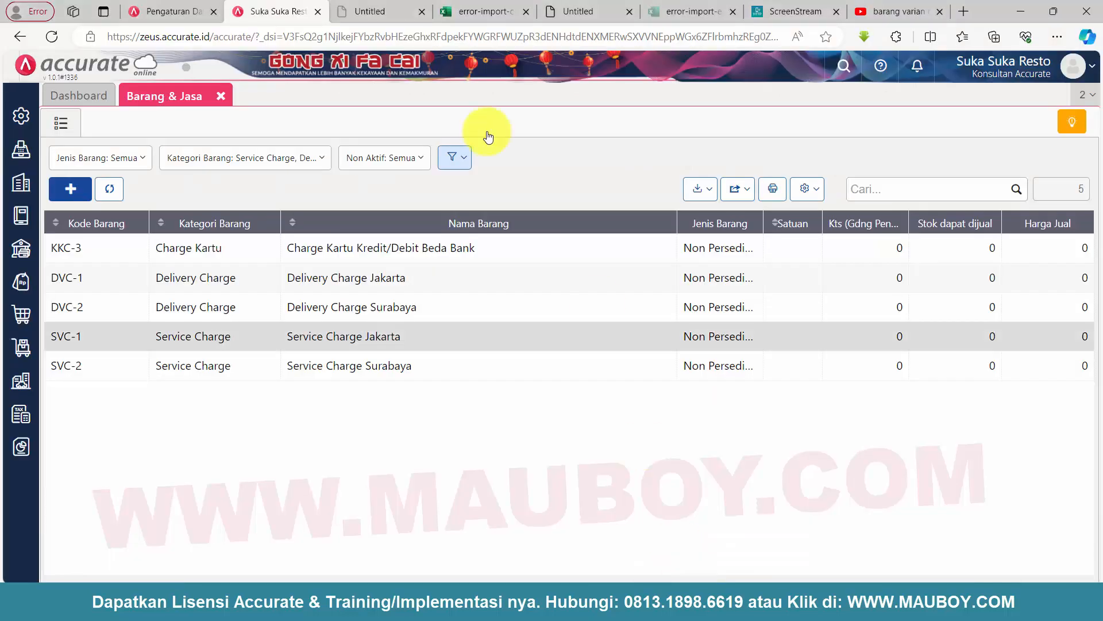
left_click(699, 196)
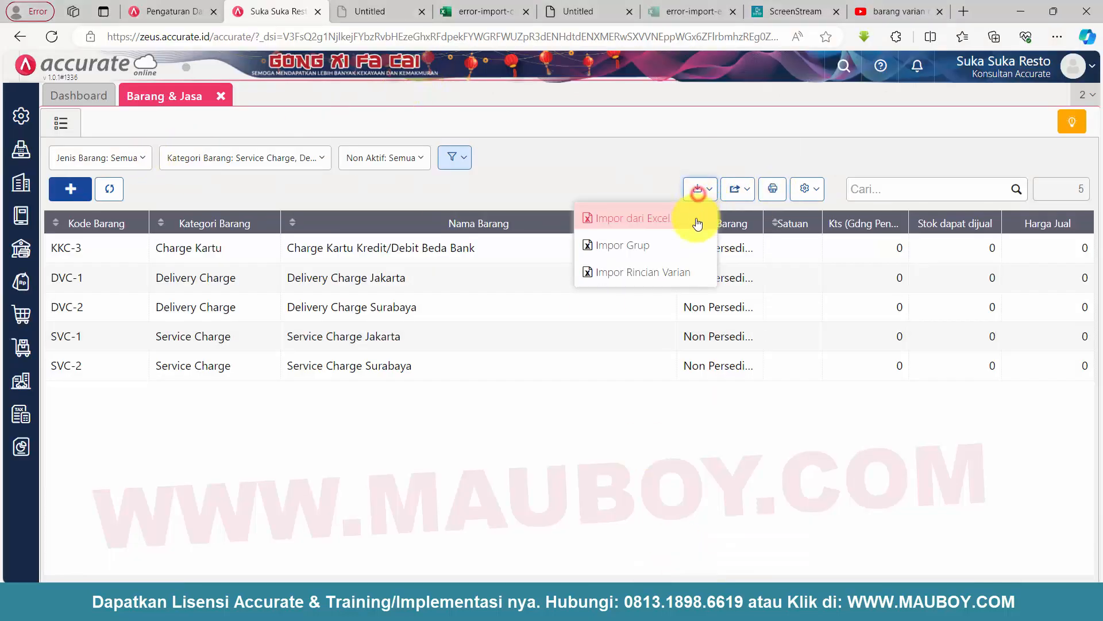
left_click(674, 223)
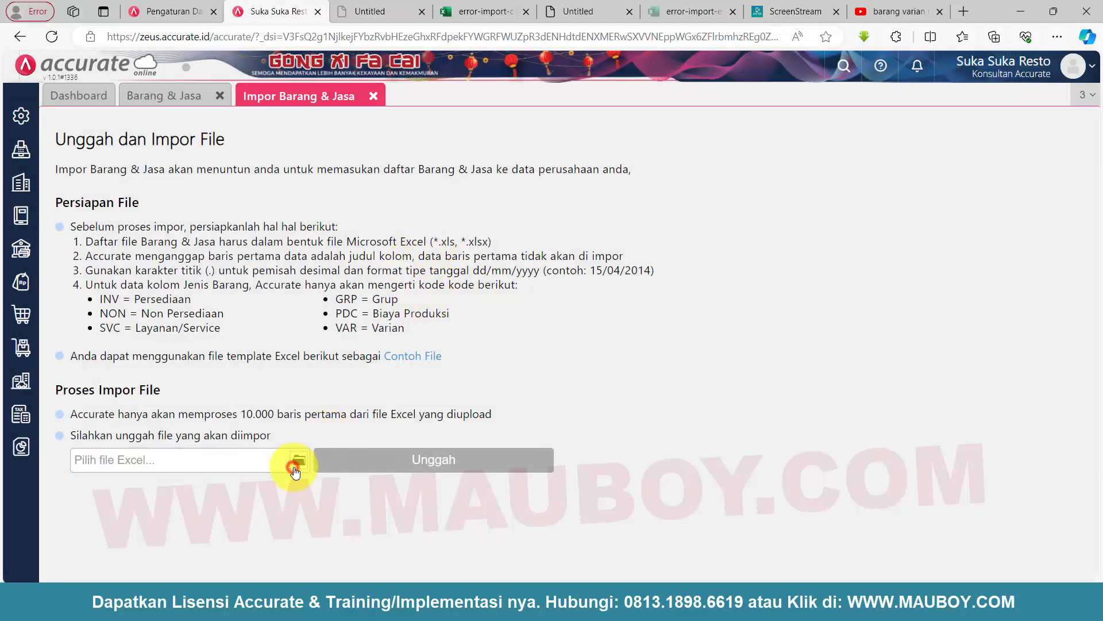
left_click(294, 466)
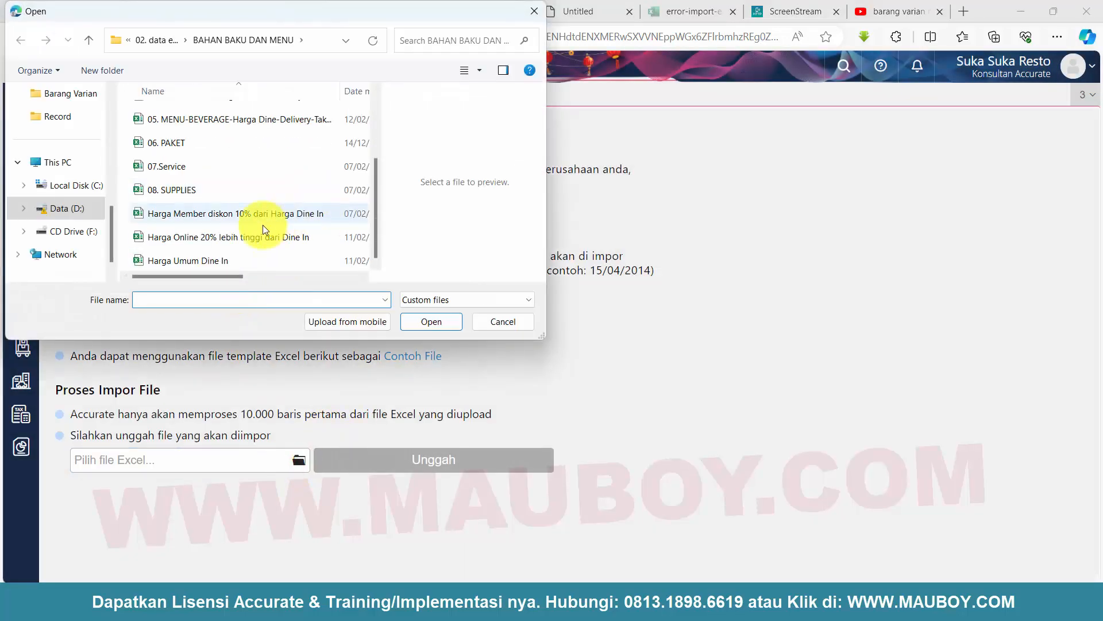
left_click(216, 189)
left_click(431, 320)
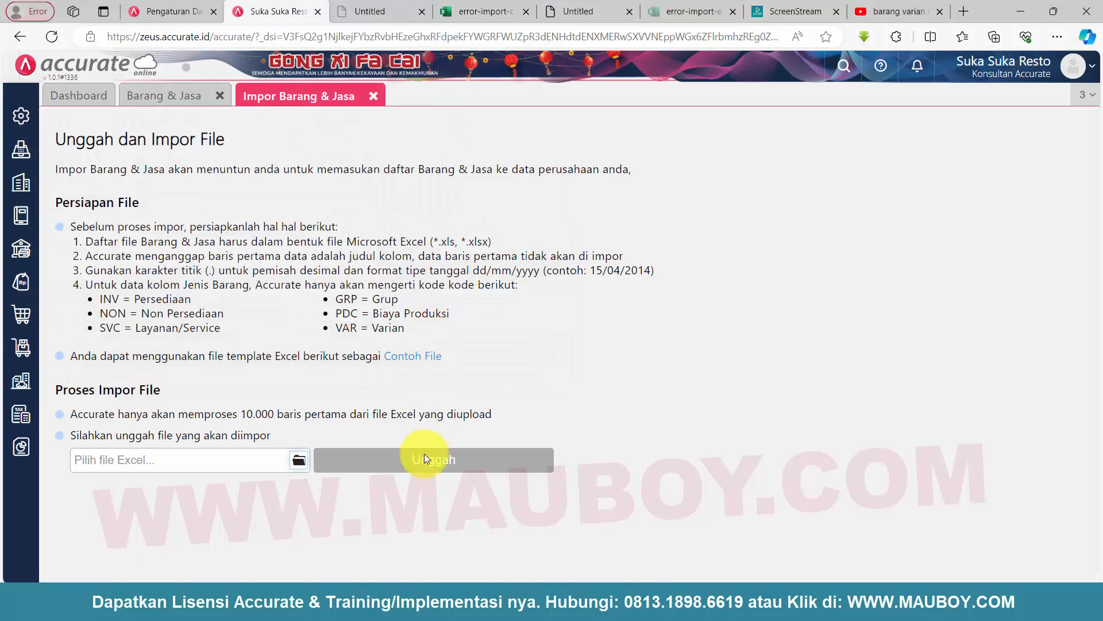
left_click(428, 459)
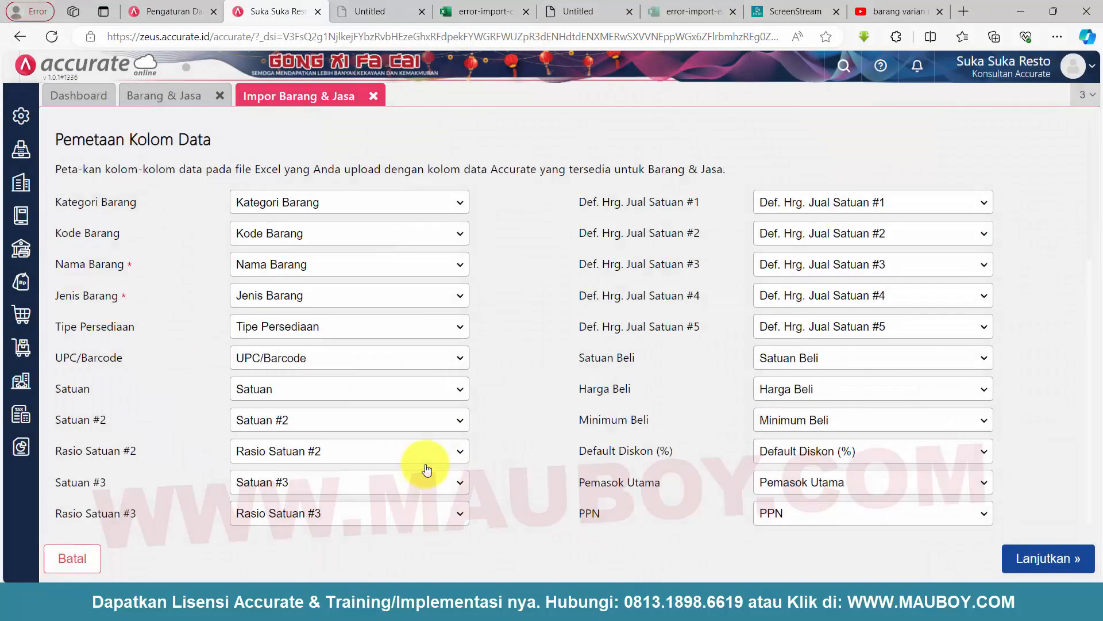
- Run the supplies import with the preset column mapping and close the results page
scroll(718, 300, "down", 10)
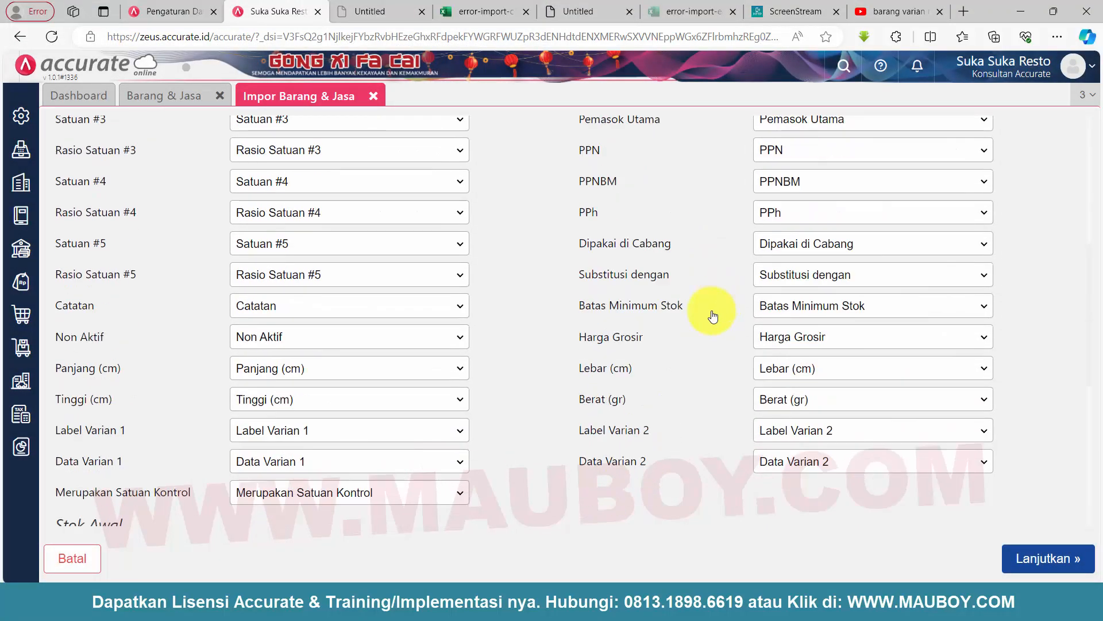
scroll(720, 311, "down", 4)
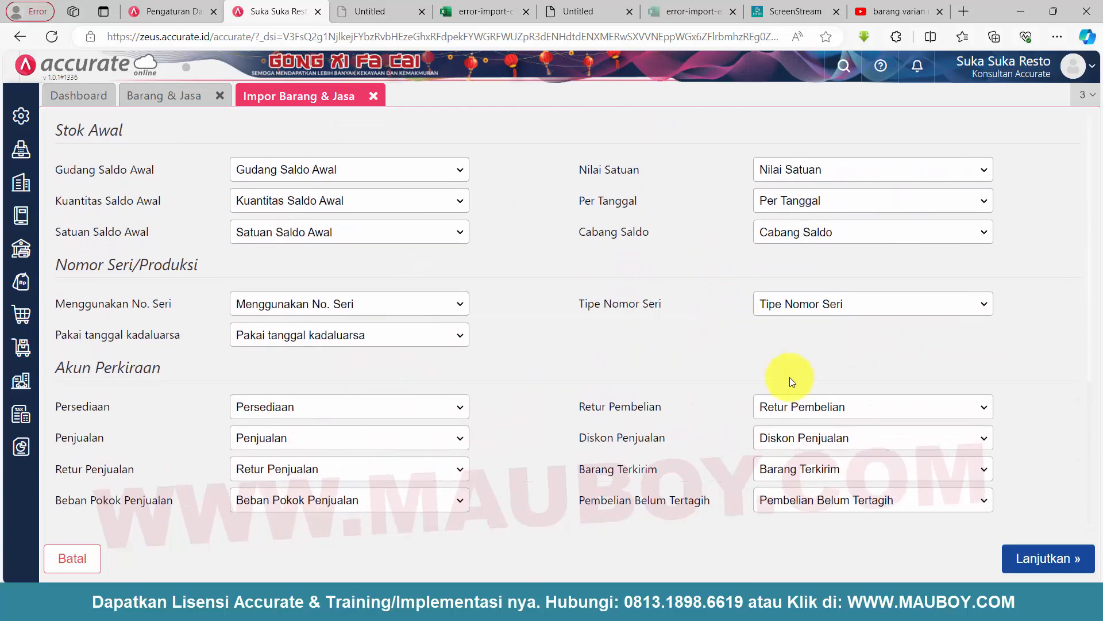
left_click(1059, 561)
left_click(1069, 562)
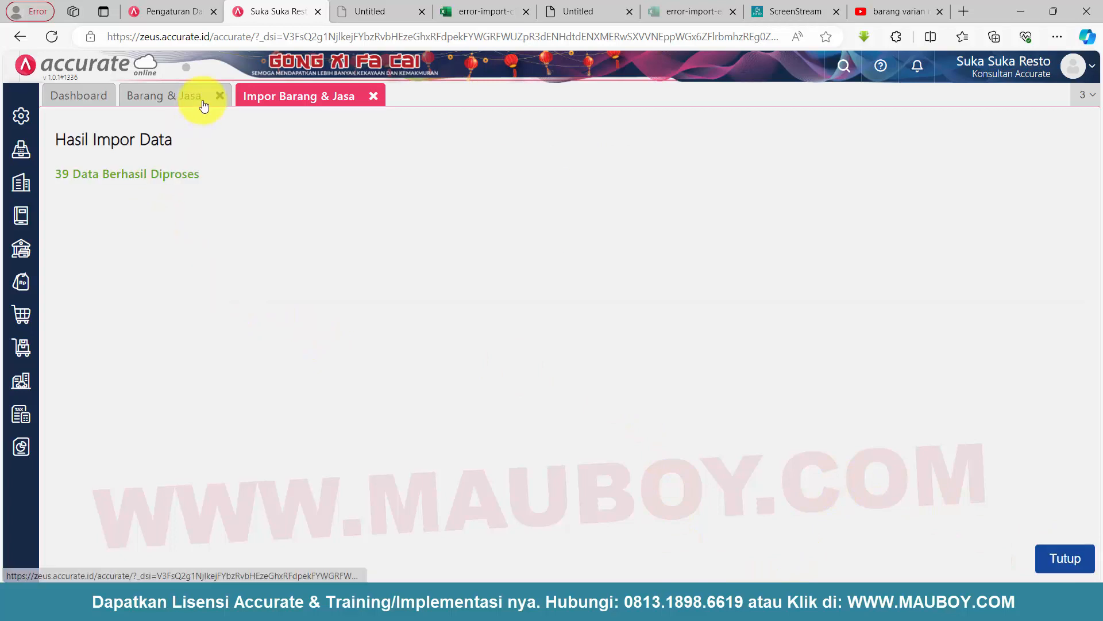
left_click(1054, 558)
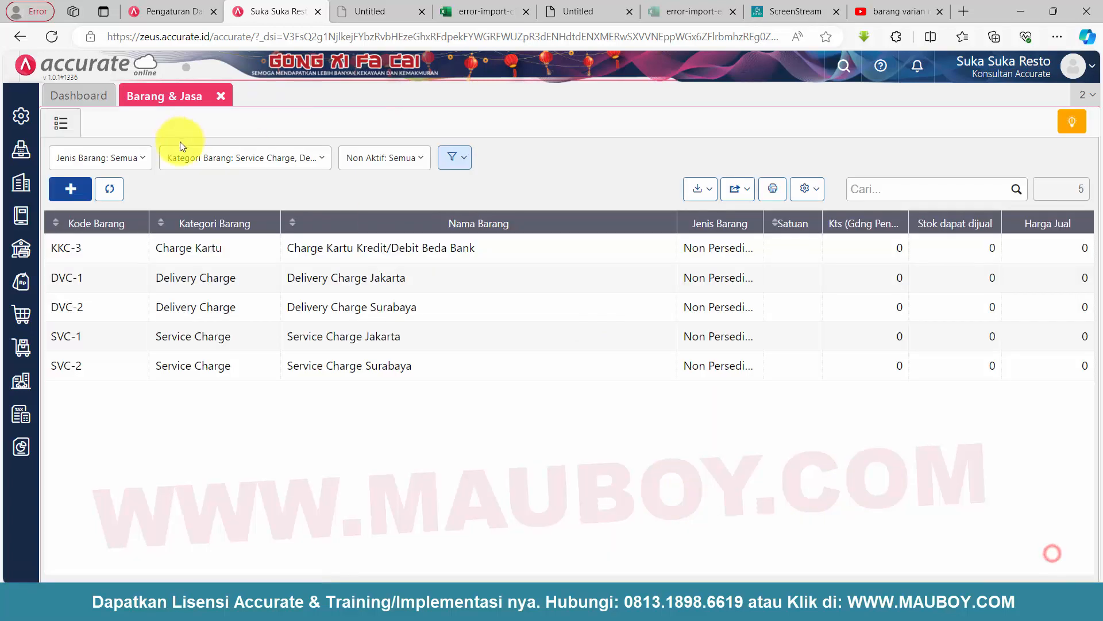
- Replace the Kategori Barang filter of the Barang & Jasa list with SUPPLIES
left_click(256, 157)
left_click(281, 184)
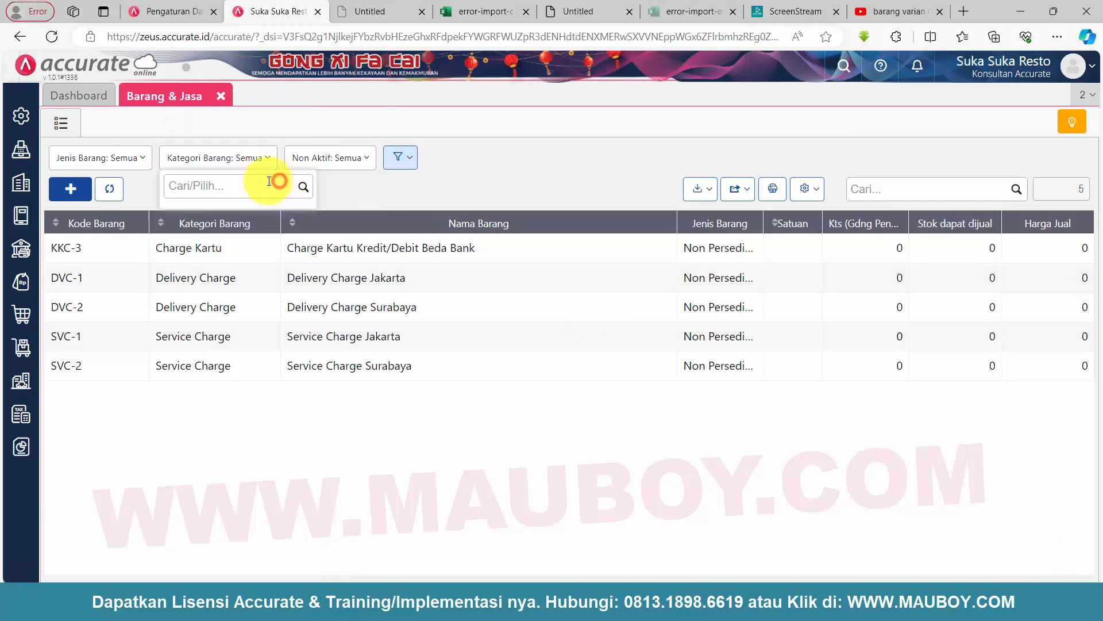
type("su")
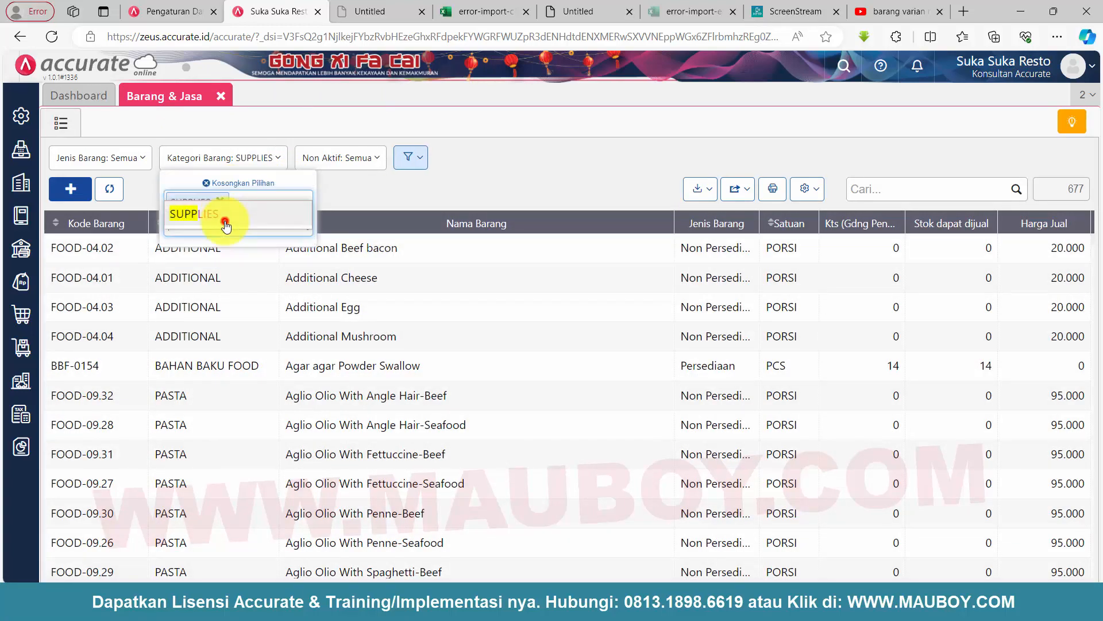
left_click(227, 219)
left_click(575, 169)
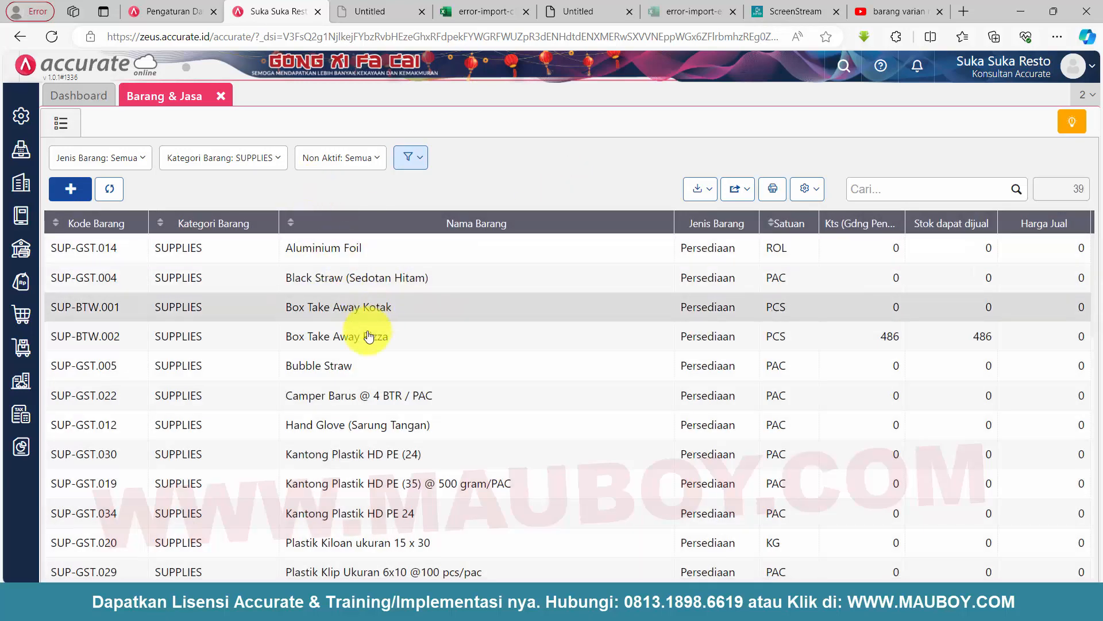
- Look through the filtered supplies list and examine the Umum, Penjualan / Pembelian, Stok and Lain-lain details of Box Take Away Pizza
scroll(402, 380, "down", 8)
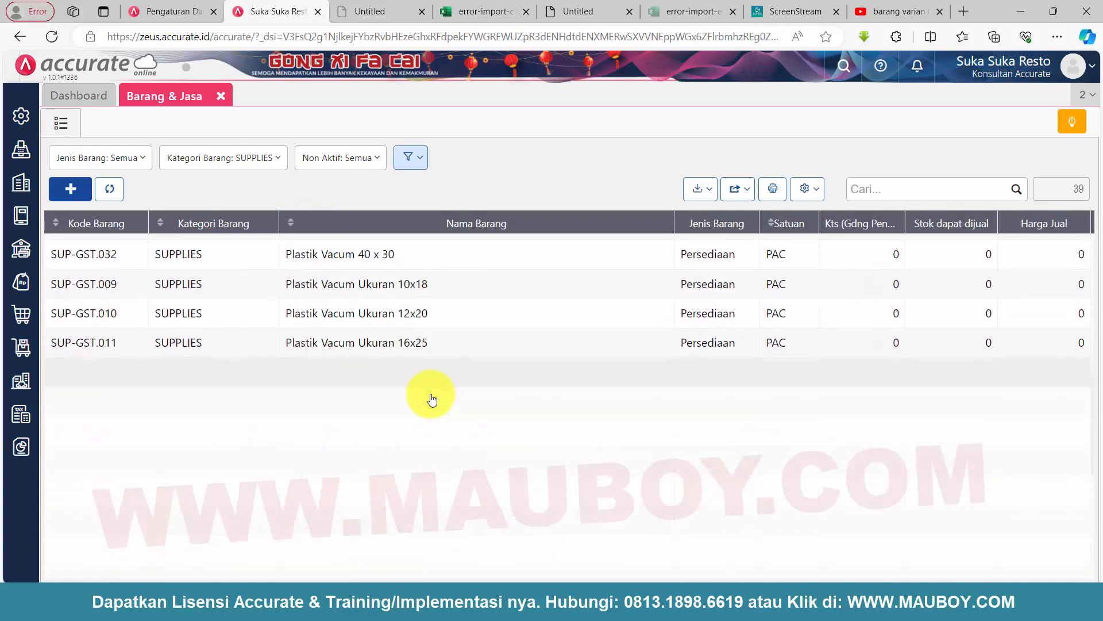
scroll(433, 397, "up", 5)
scroll(434, 397, "up", 5)
left_click(428, 337)
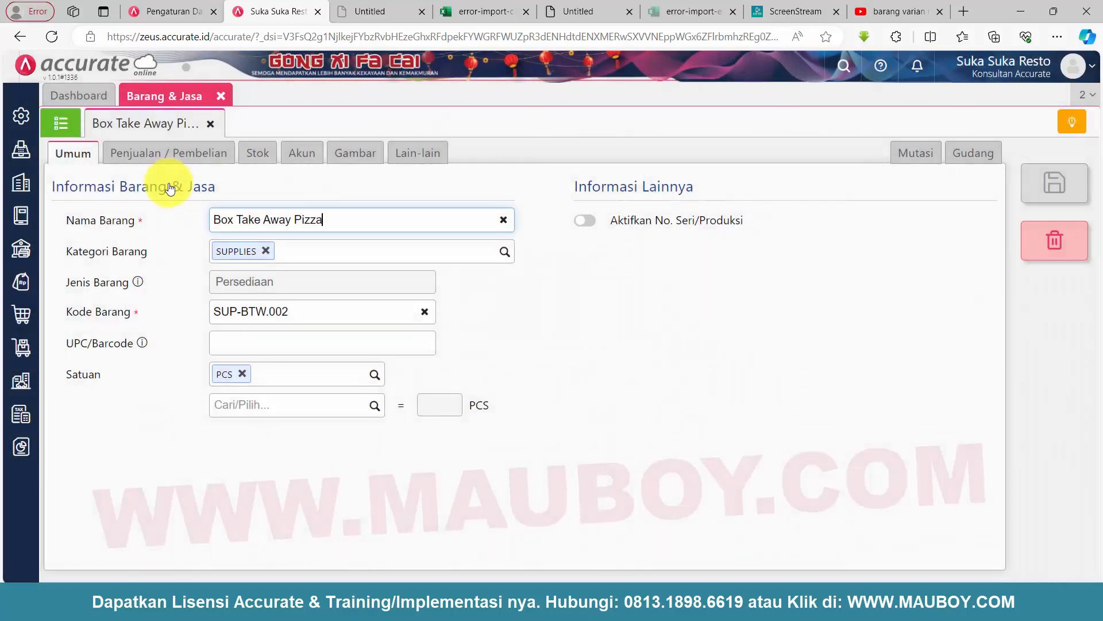
left_click(151, 154)
left_click(251, 156)
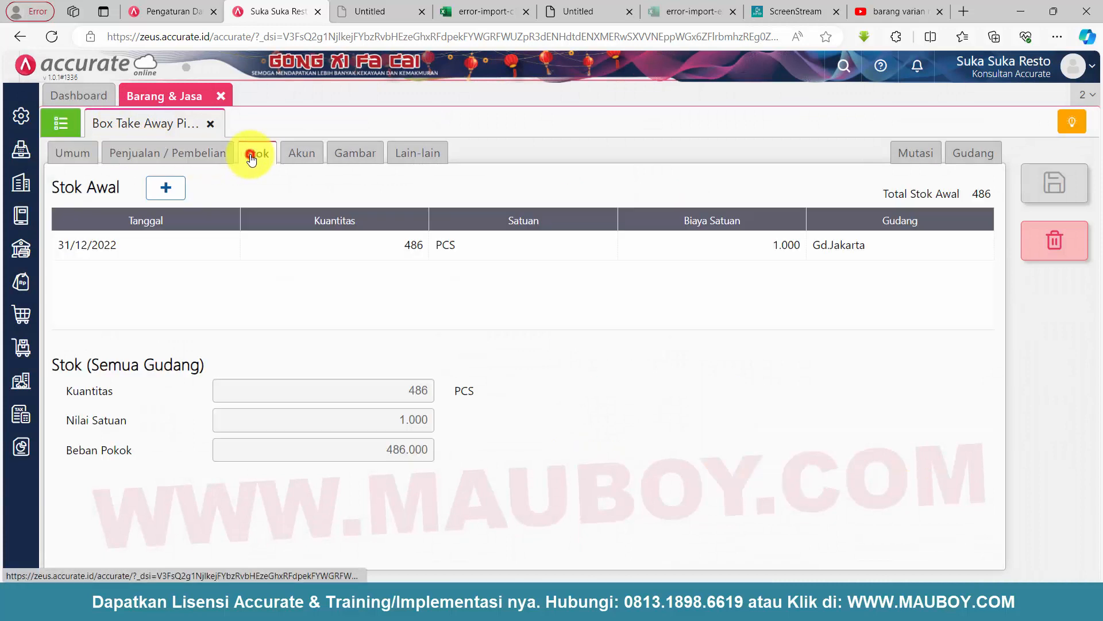
left_click(143, 153)
left_click(80, 154)
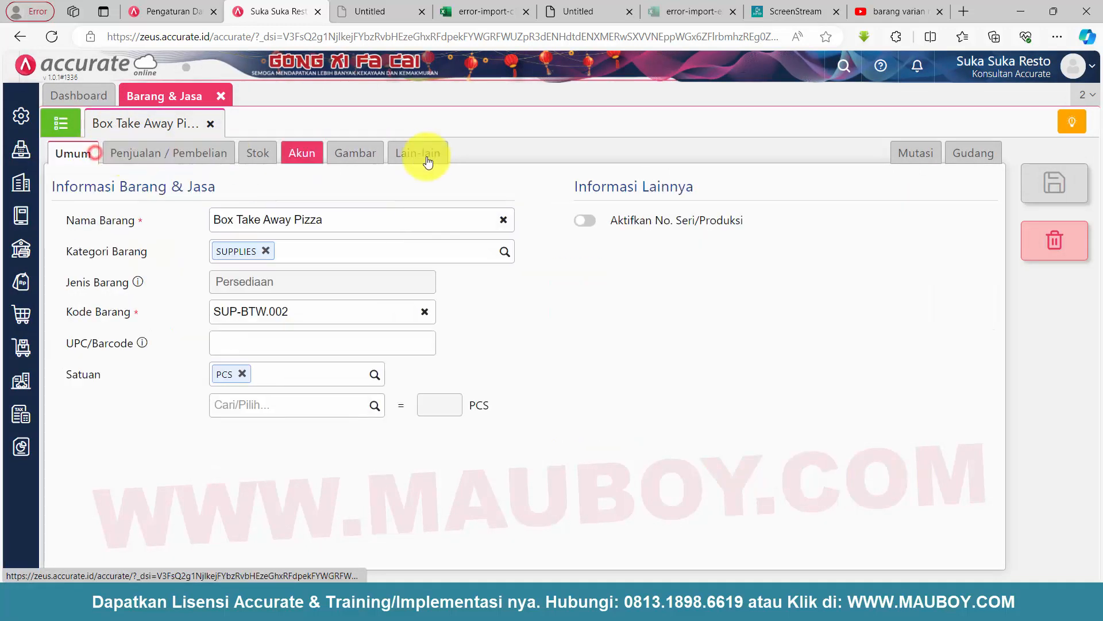
left_click(426, 155)
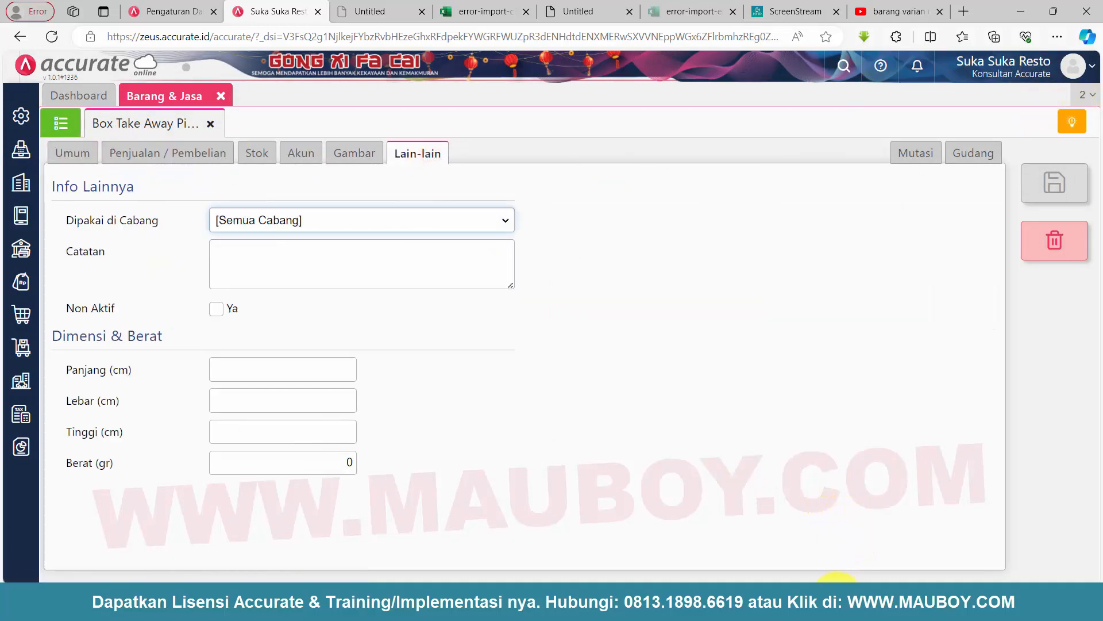
- Switch to the Kerangka Pembuatan Database Resto document in Word and mark Import Supplies as completed in bold
left_click(862, 533)
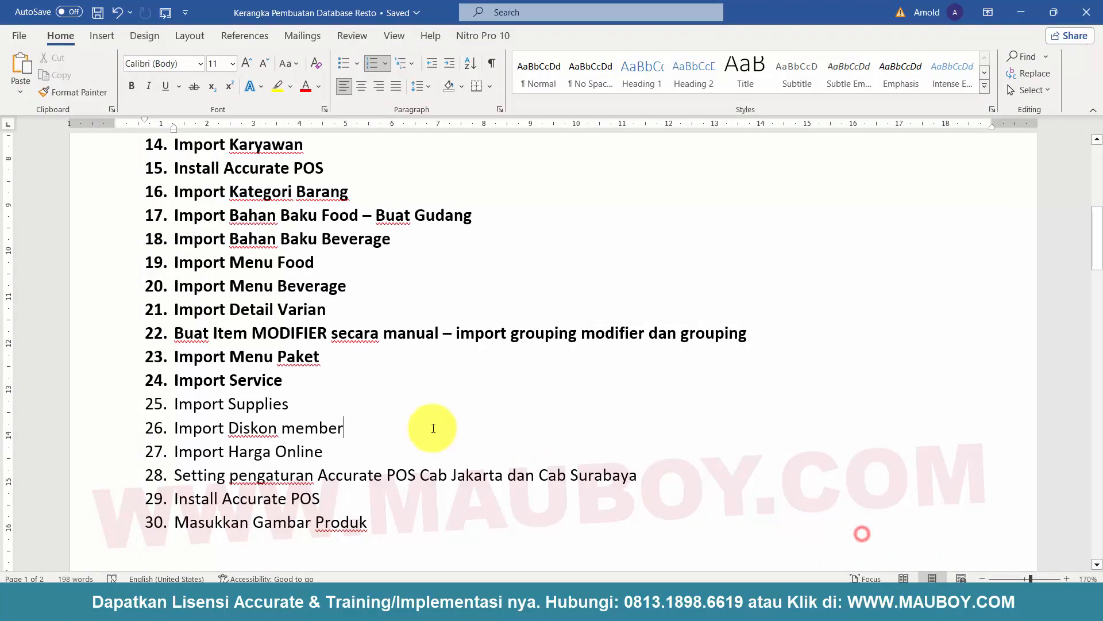
left_click_drag(177, 403, 271, 406)
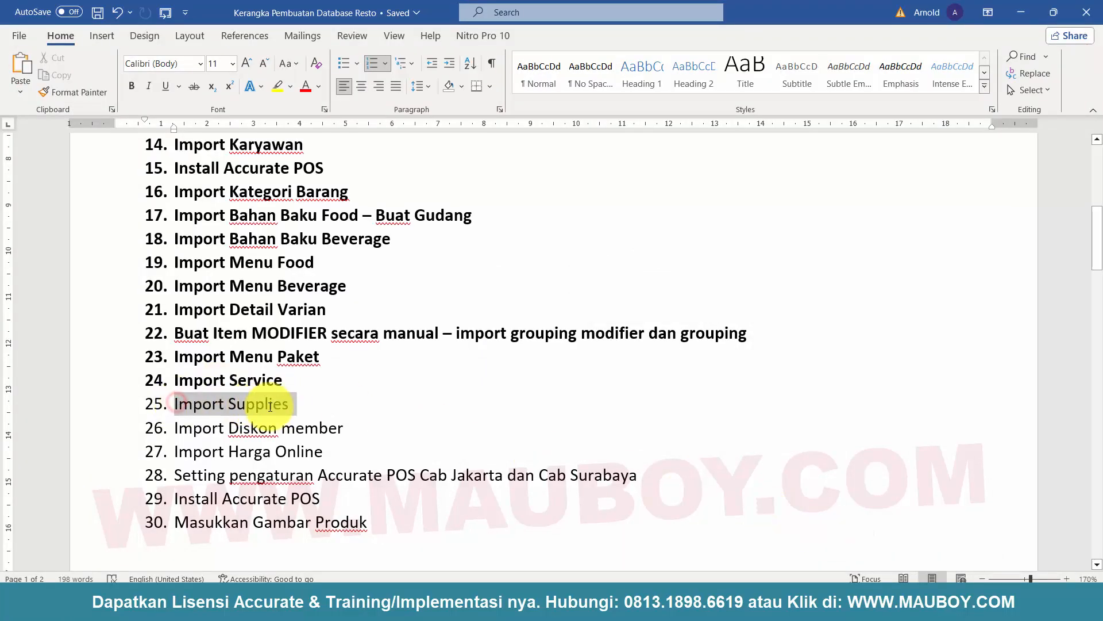
key("ctrl+b")
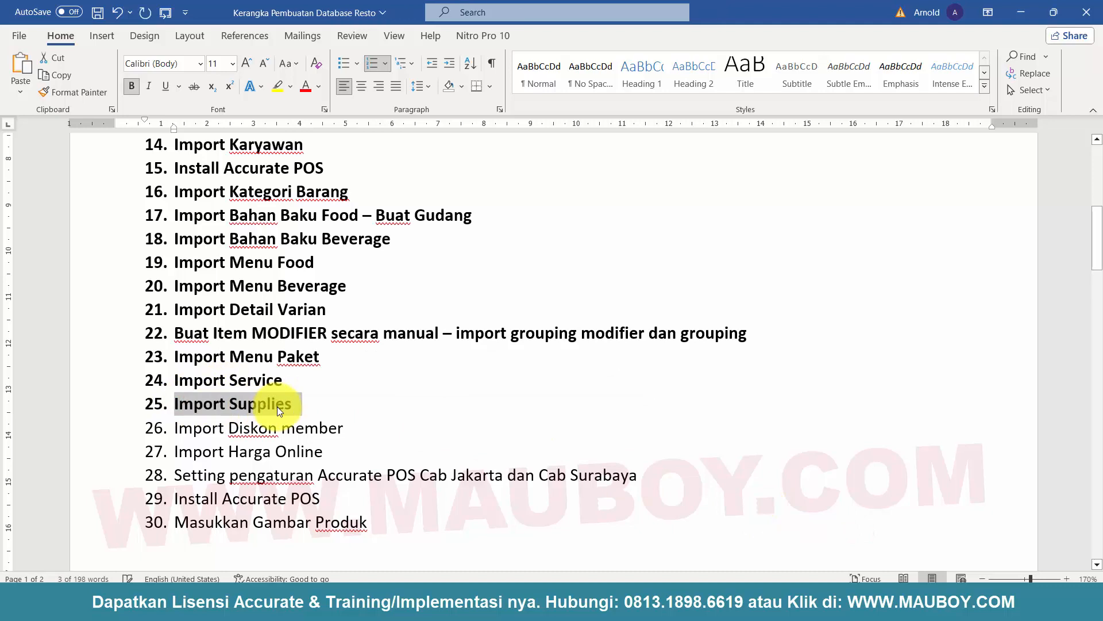
left_click(277, 406)
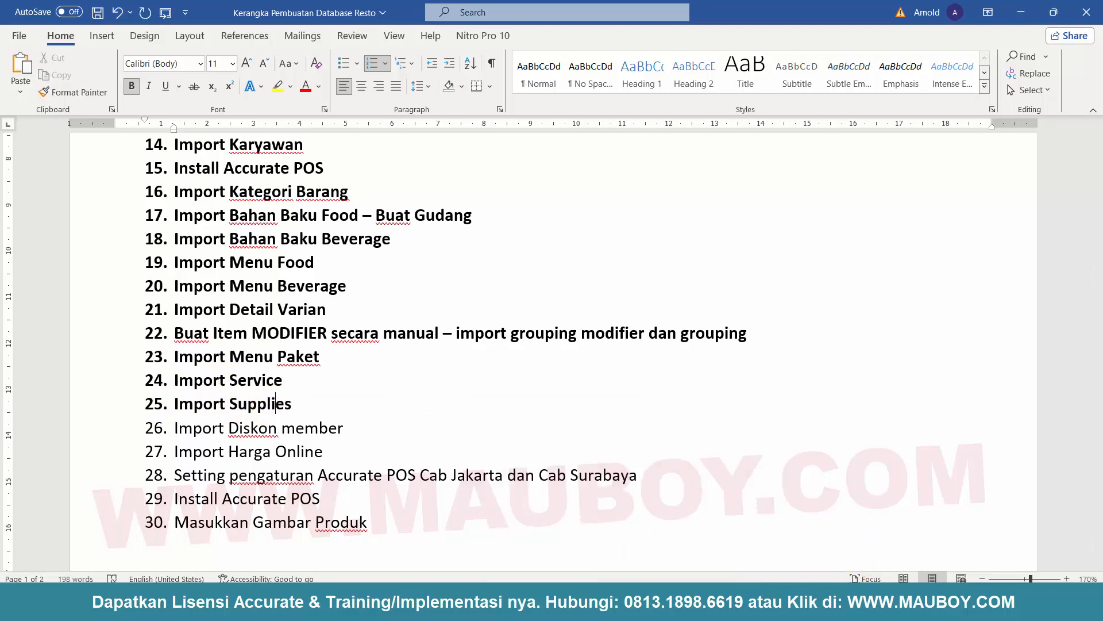
- Switch to the BAHAN BAKU DAN MENU folder in File Explorer and preview the member discount, online price and Harga Umum Dine In files
left_click(578, 603)
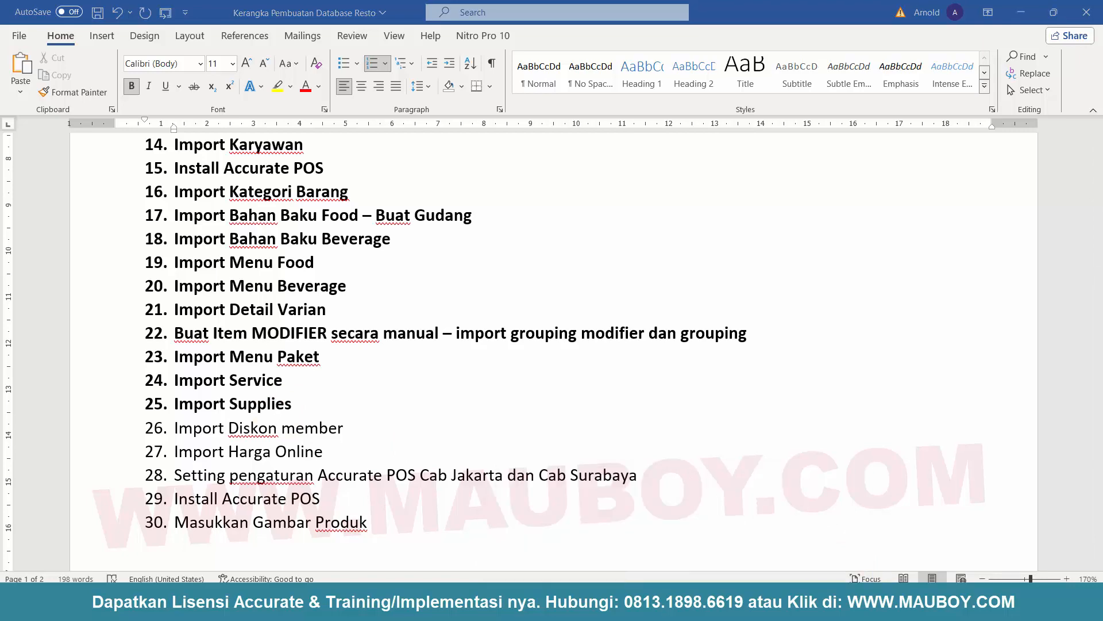
left_click(316, 345)
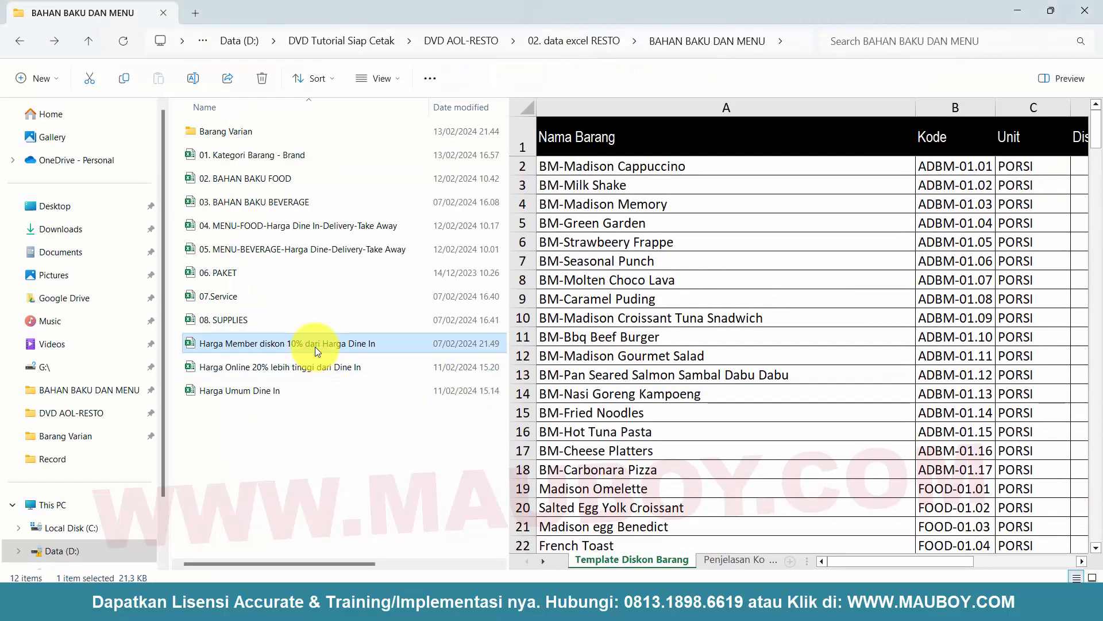
left_click(282, 373)
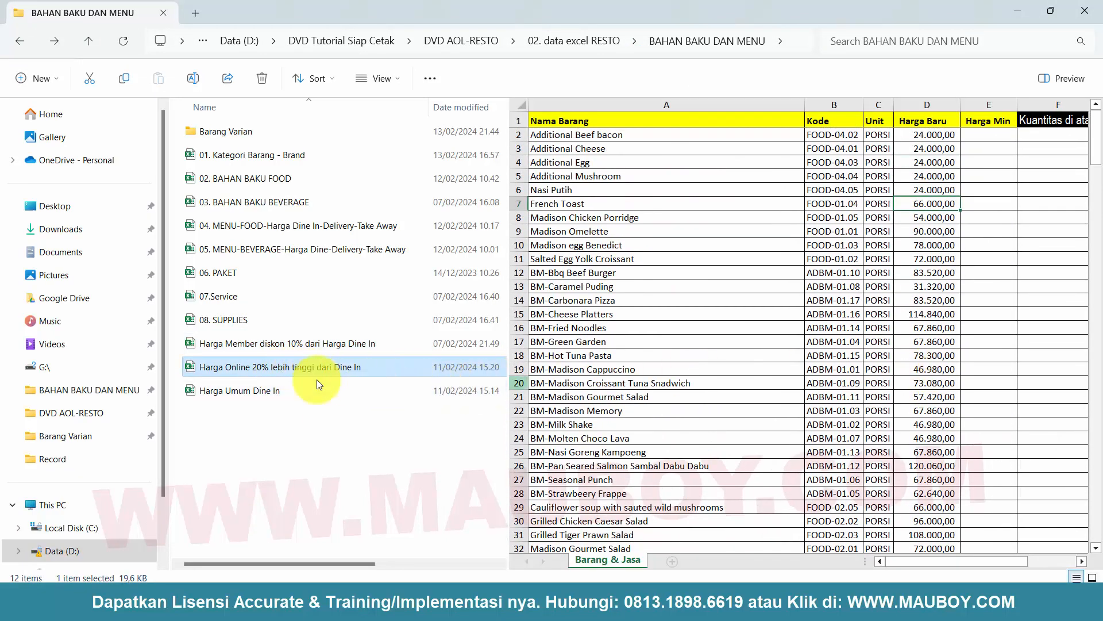
left_click(249, 391)
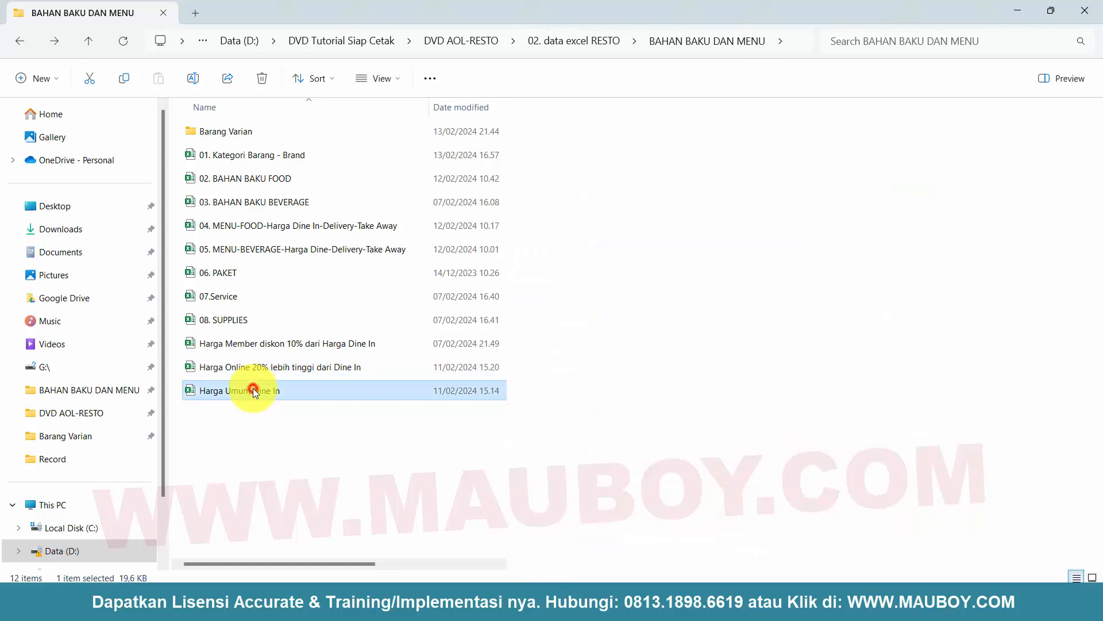
left_click(944, 257)
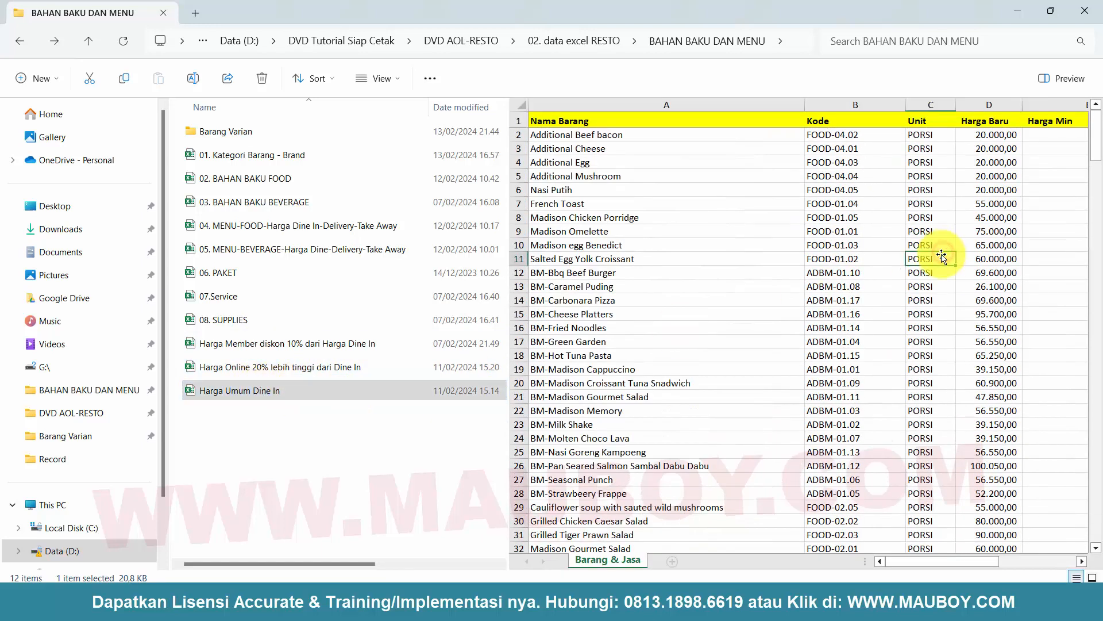